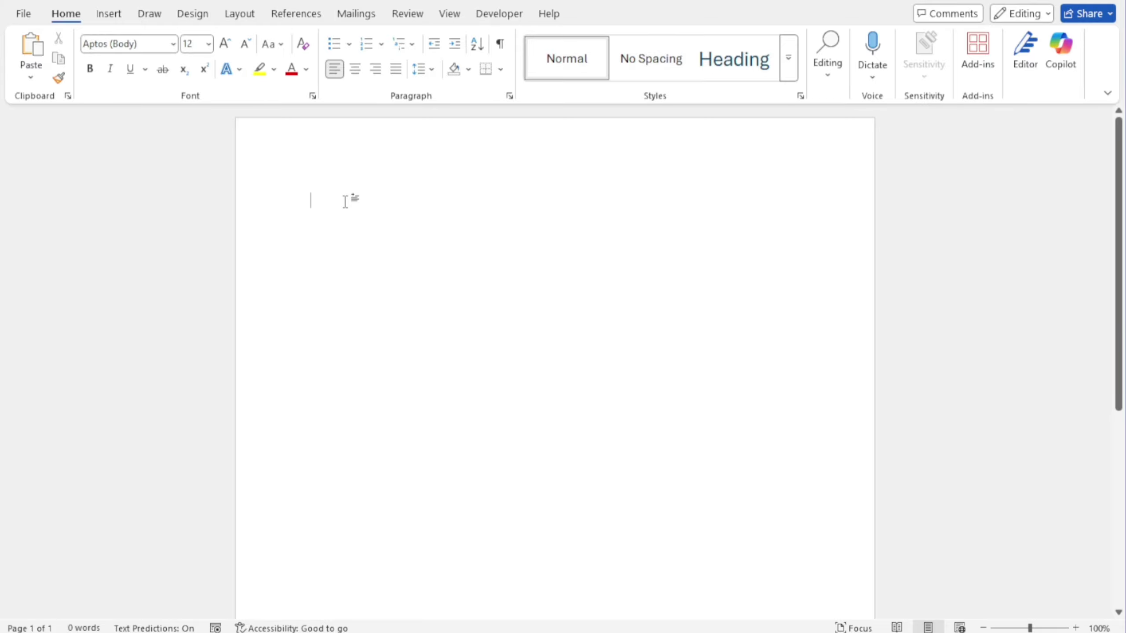
Generate sample paragraphs in the blank document with the =rand() function.
text(=)
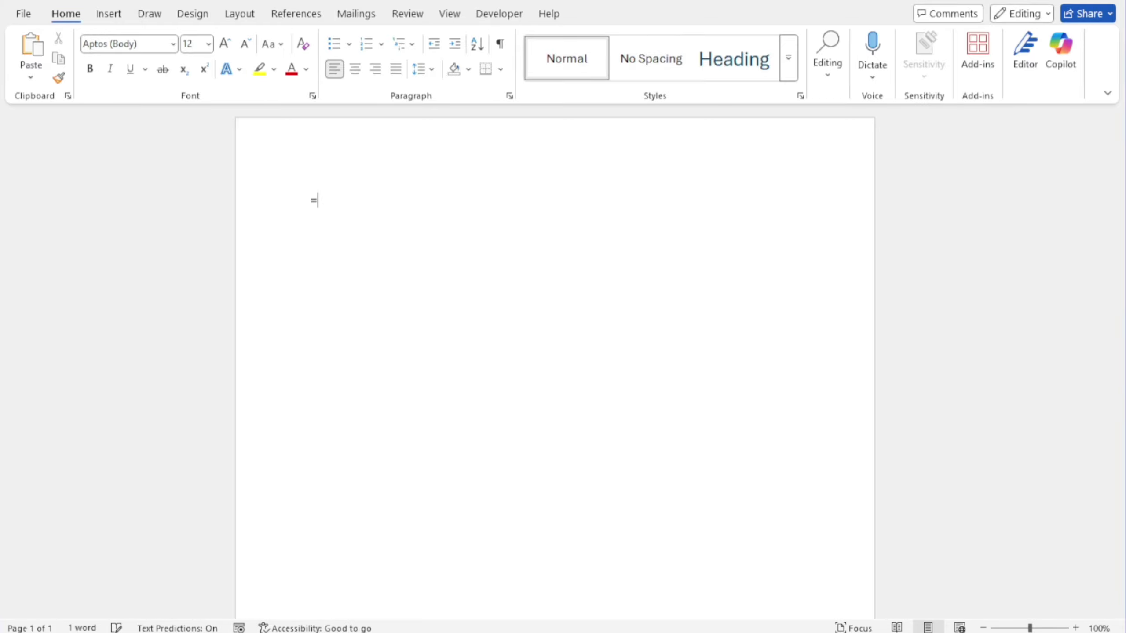
text(rand())
key(Return)
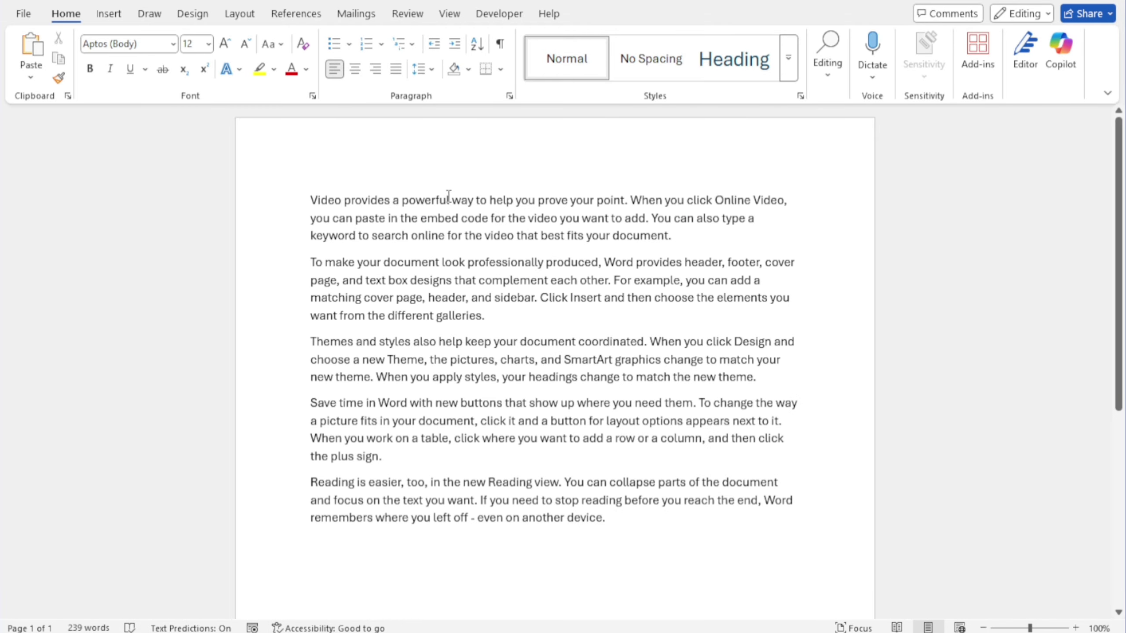
Cut "Video provides a powerful" from the start of the first paragraph and paste it on the empty line below the last paragraph.
drag(451, 200, 310, 199)
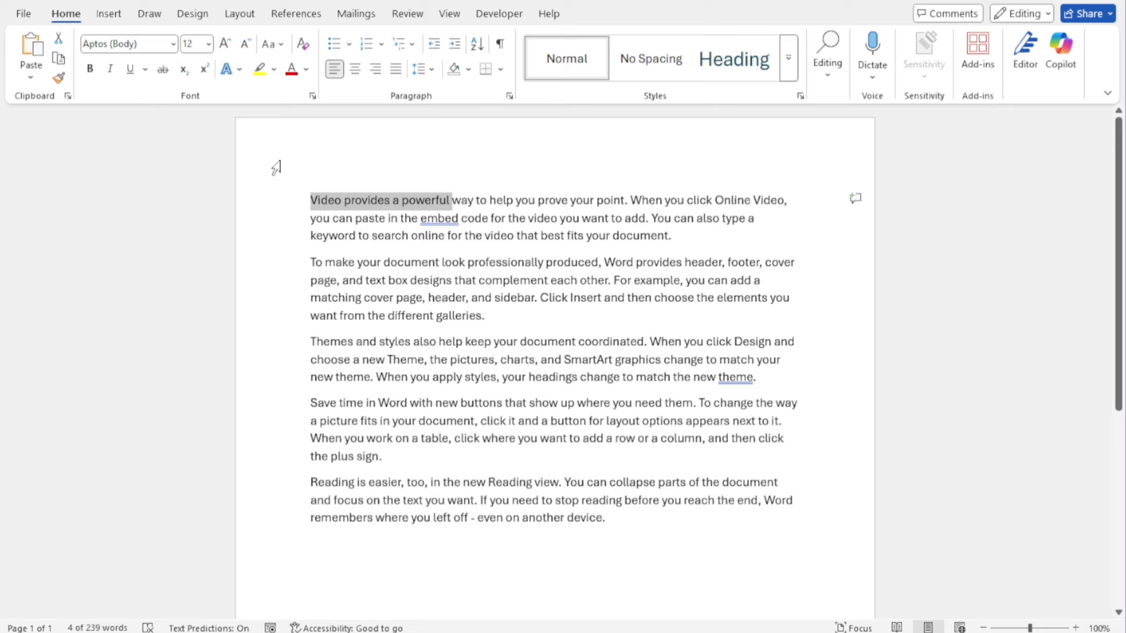
click(62, 40)
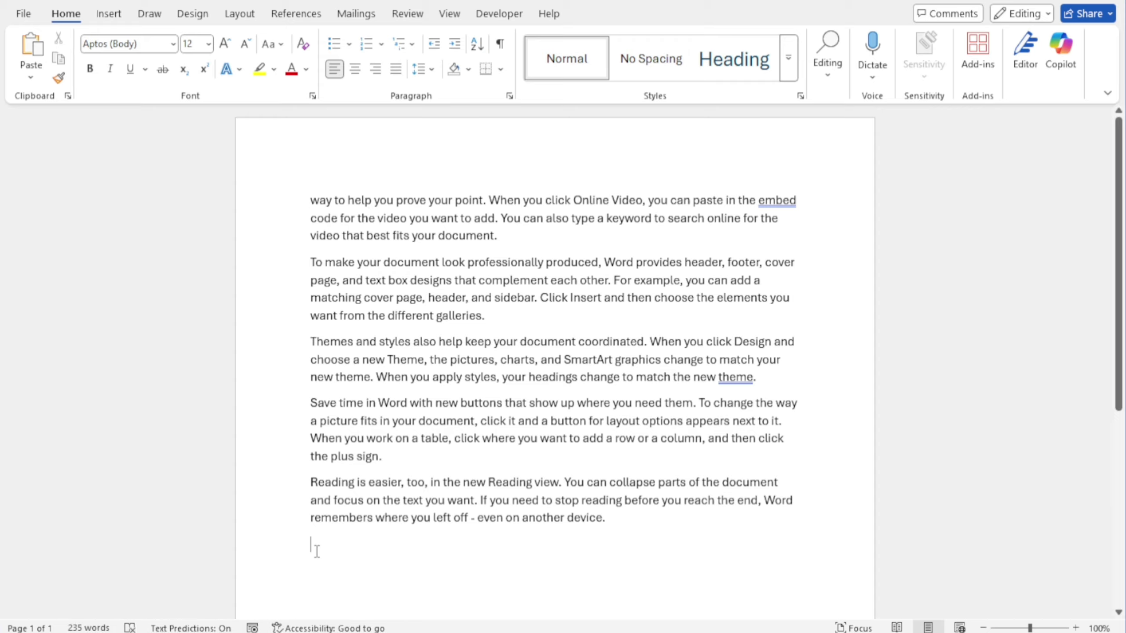
click(27, 50)
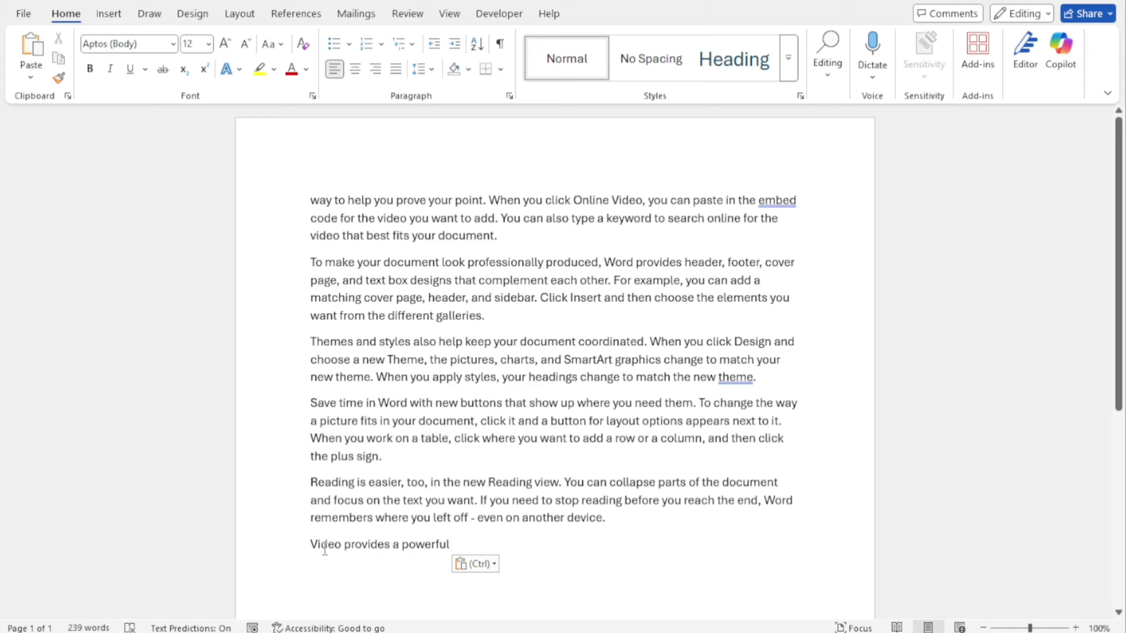
Copy the last line "Video provides a powerful" to the start of the first paragraph and join it with the text there.
click(294, 550)
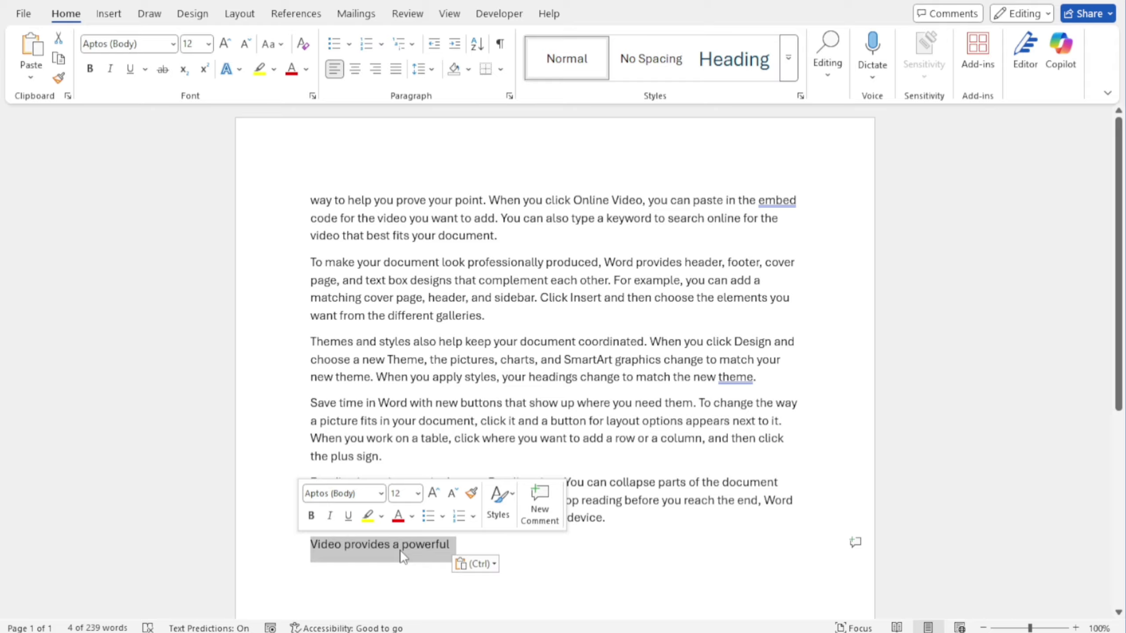
click(61, 64)
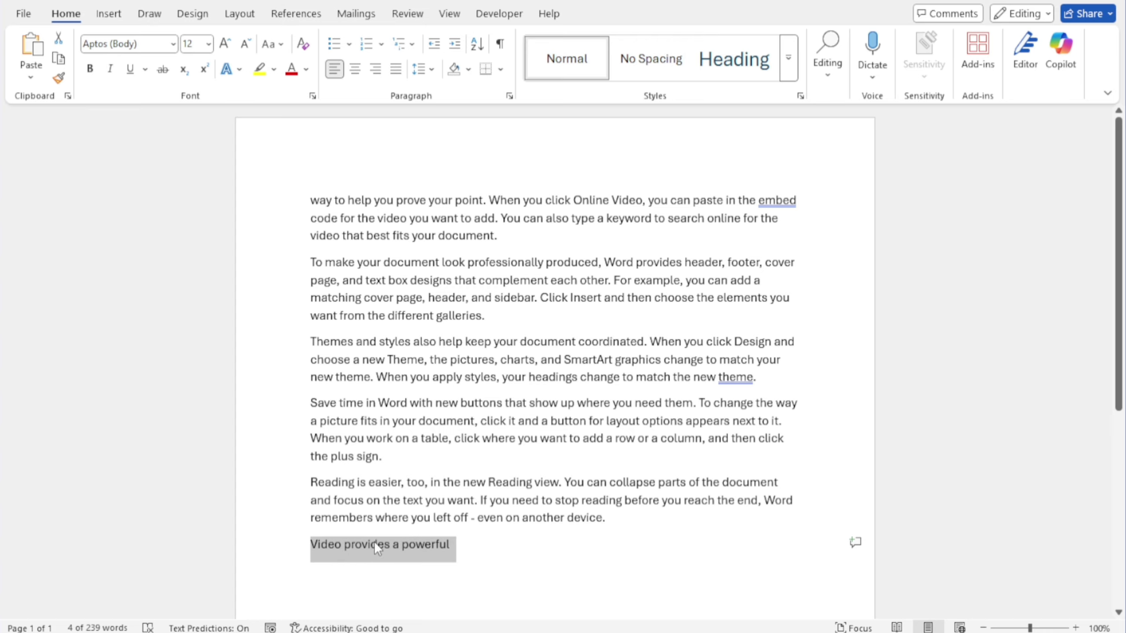
click(311, 198)
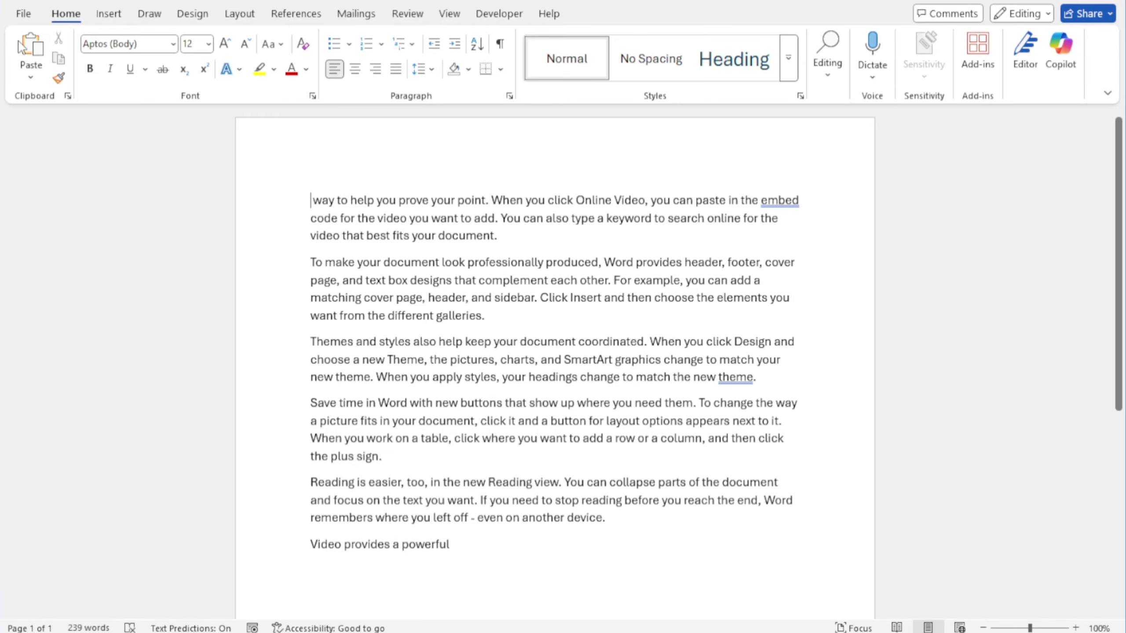
click(31, 44)
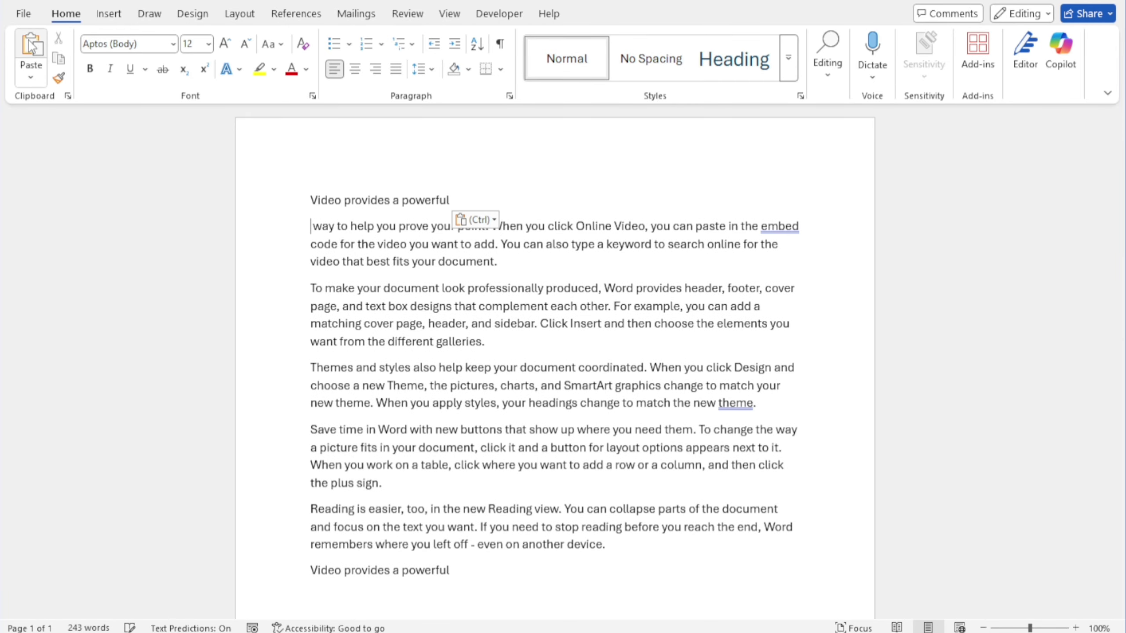
key(BackSpace)
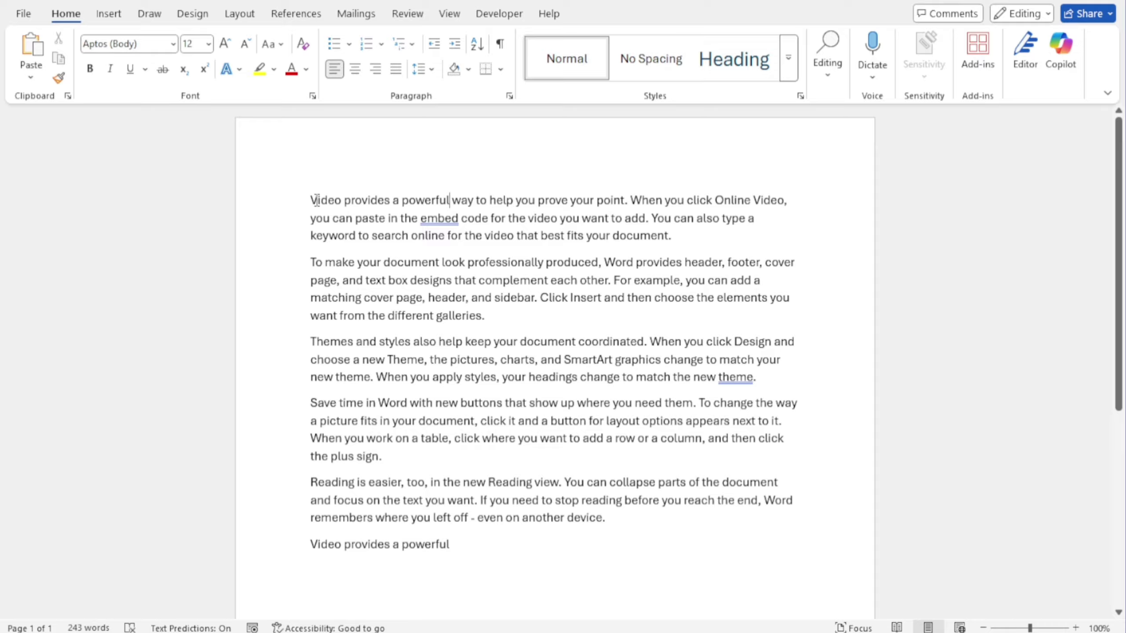
Apply the Heading style to the words "Video provides a" at the start of the first paragraph.
drag(310, 200, 413, 198)
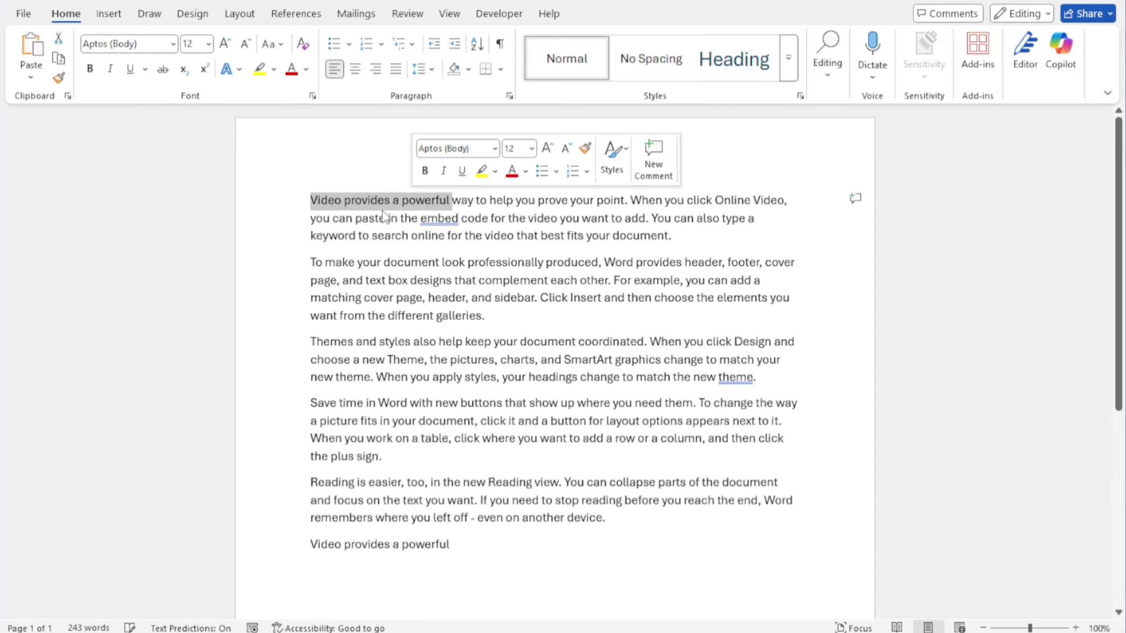
click(391, 200)
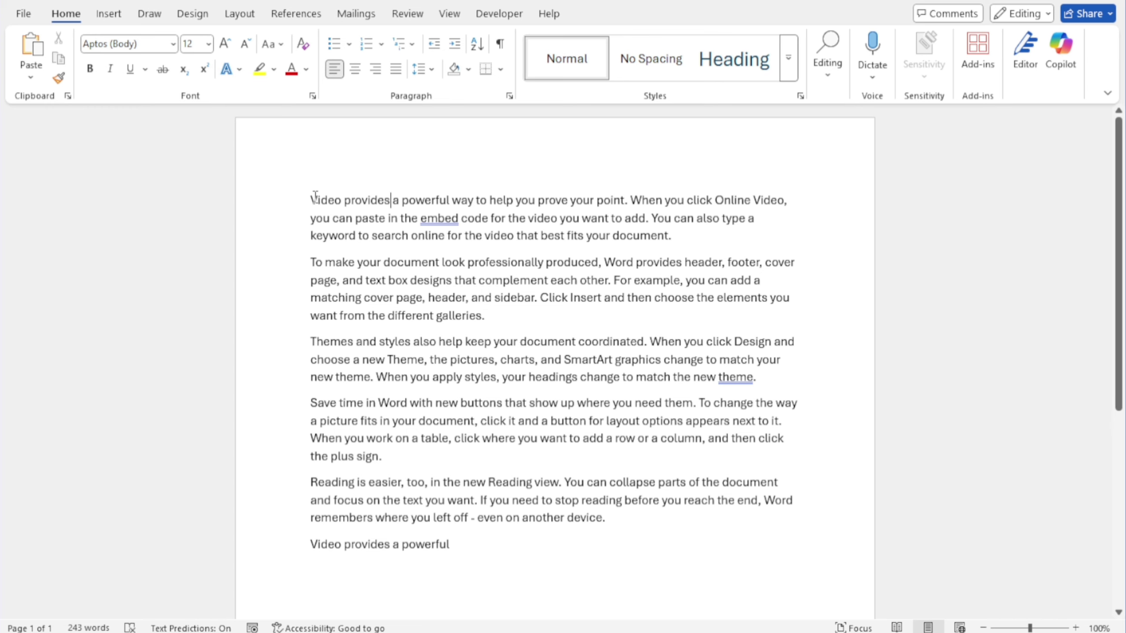
drag(311, 195, 403, 200)
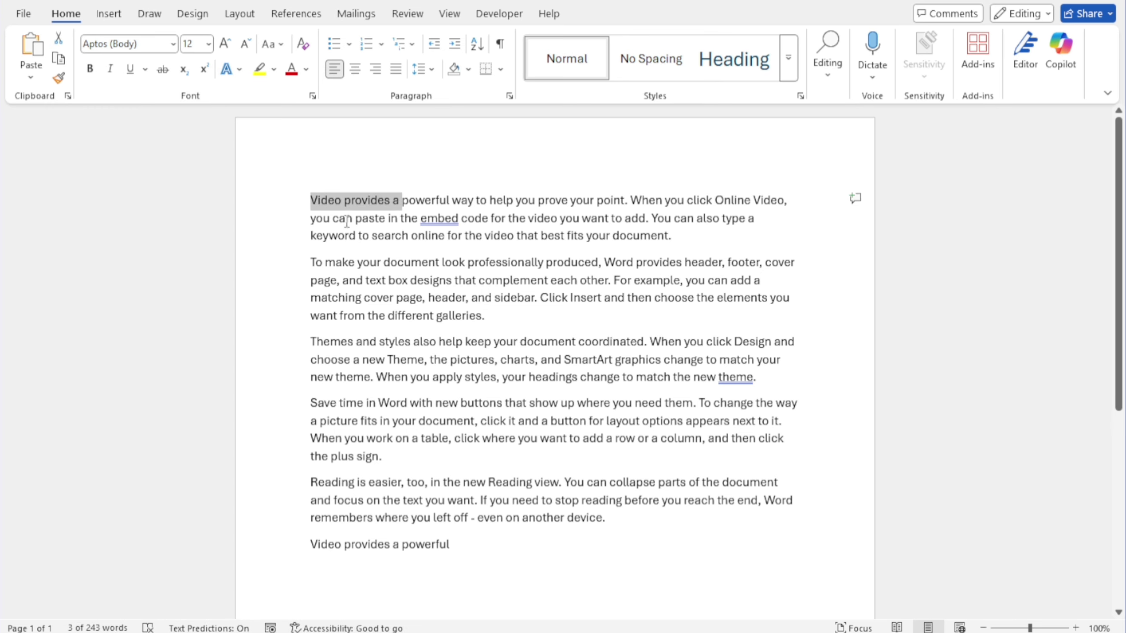
click(733, 58)
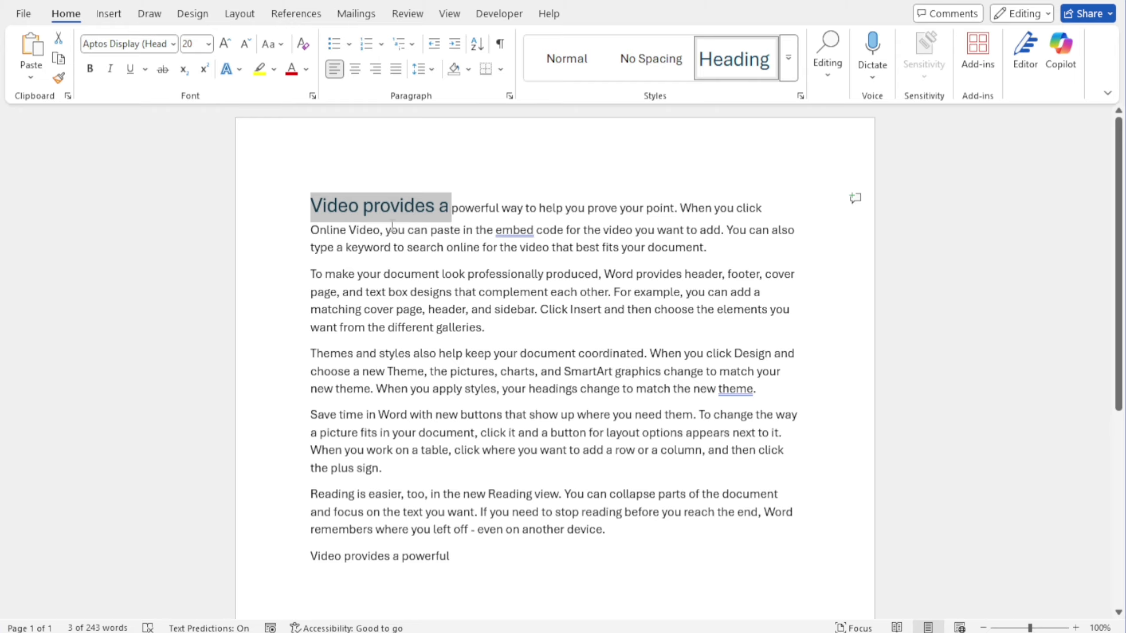
click(364, 215)
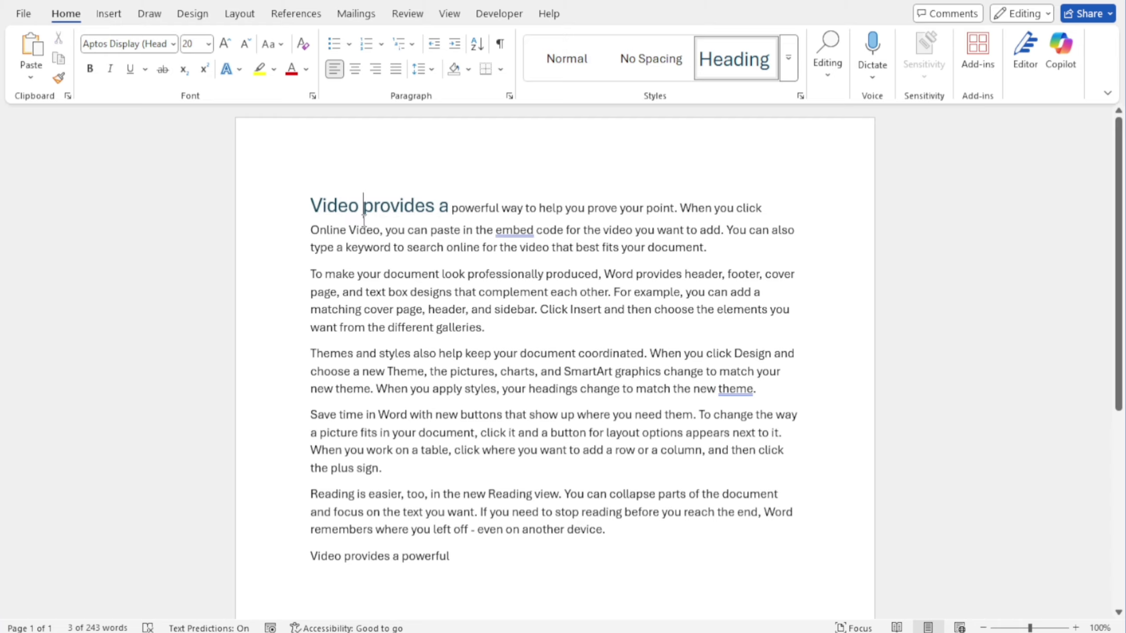
Copy the heading formatting of "Video provides a" with Format Painter onto "To make your document", "Themes and styles" and "Save time in Word".
drag(312, 204, 450, 213)
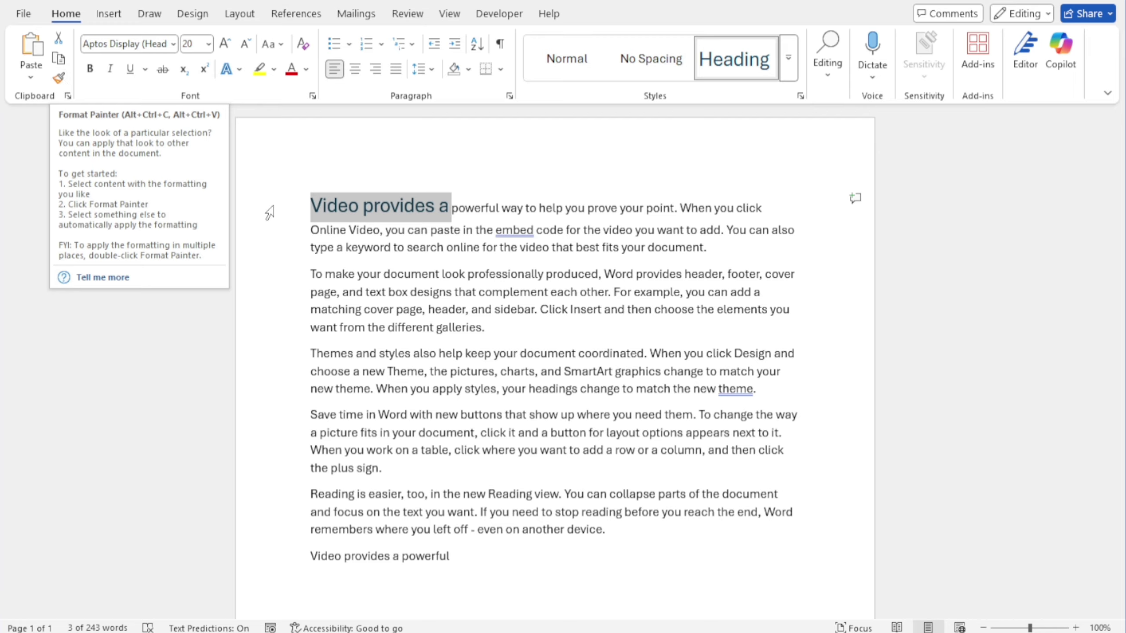
click(59, 81)
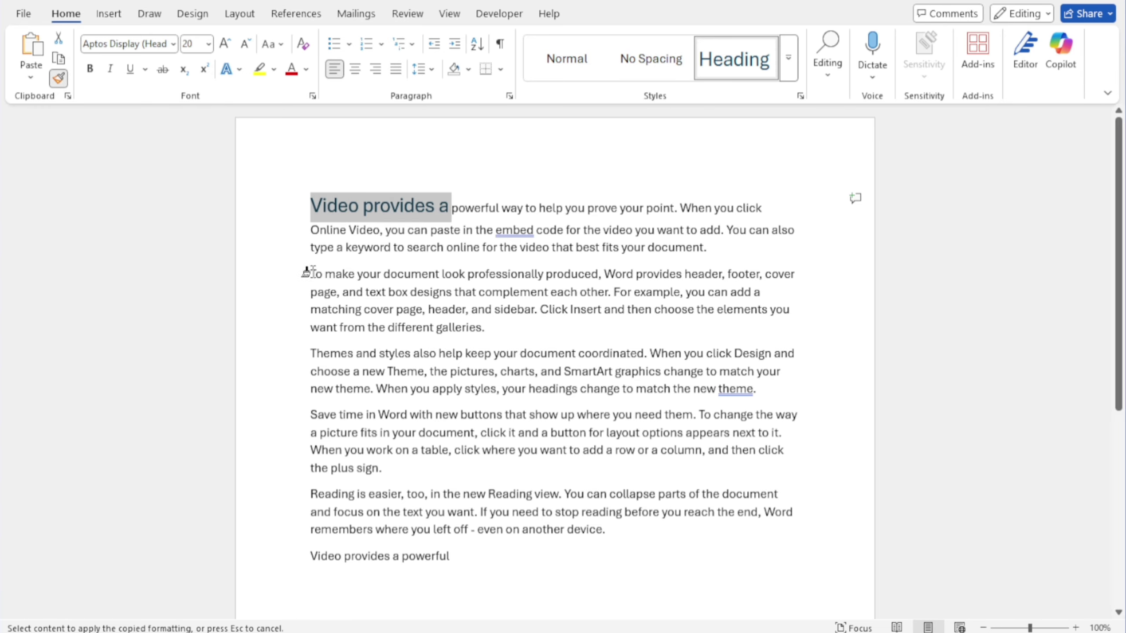
drag(306, 271, 410, 269)
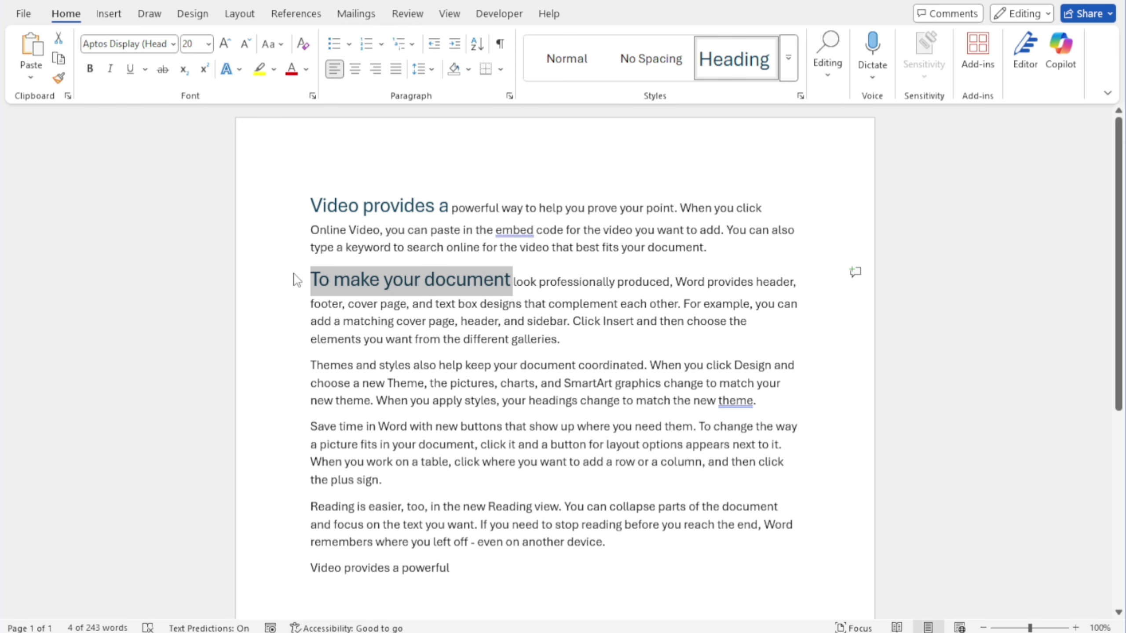
click(59, 78)
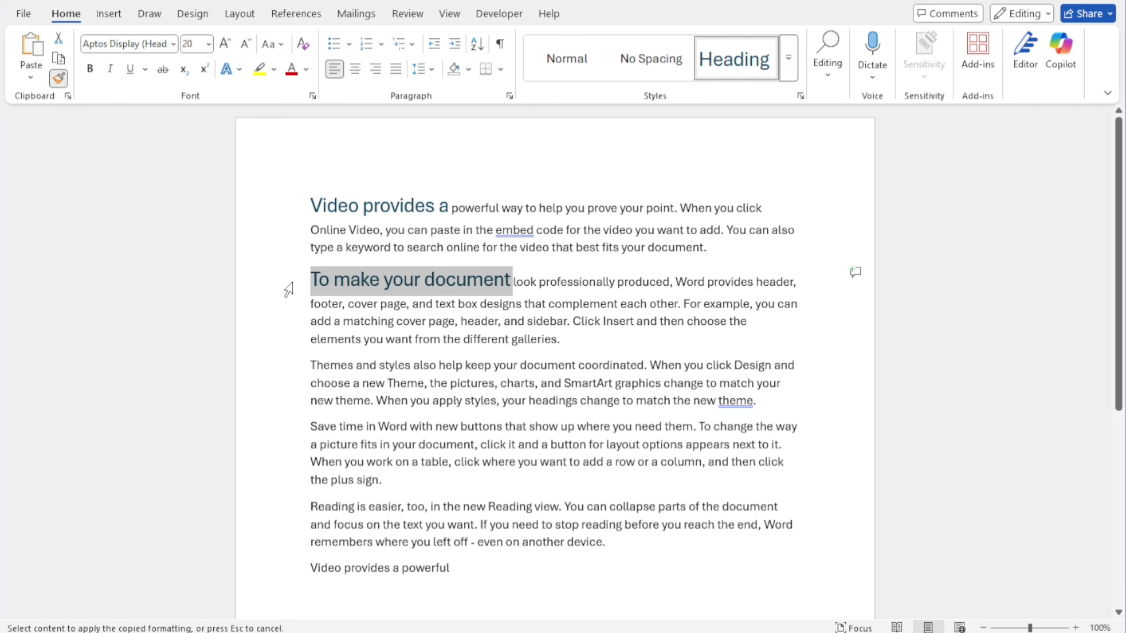
drag(317, 364, 413, 361)
click(59, 79)
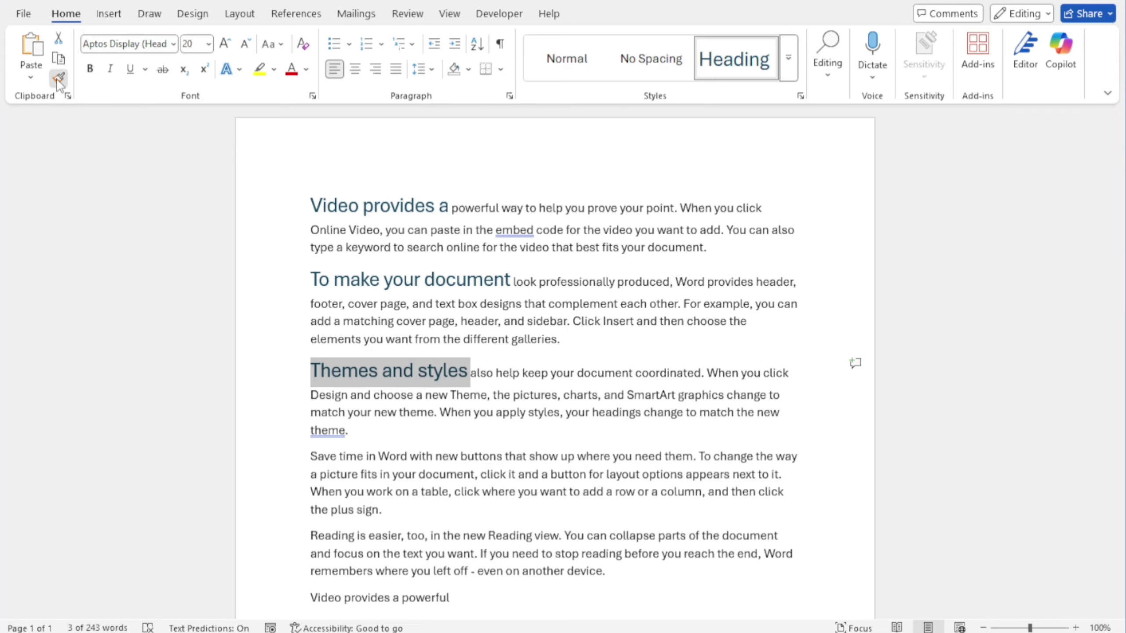
drag(309, 451, 414, 458)
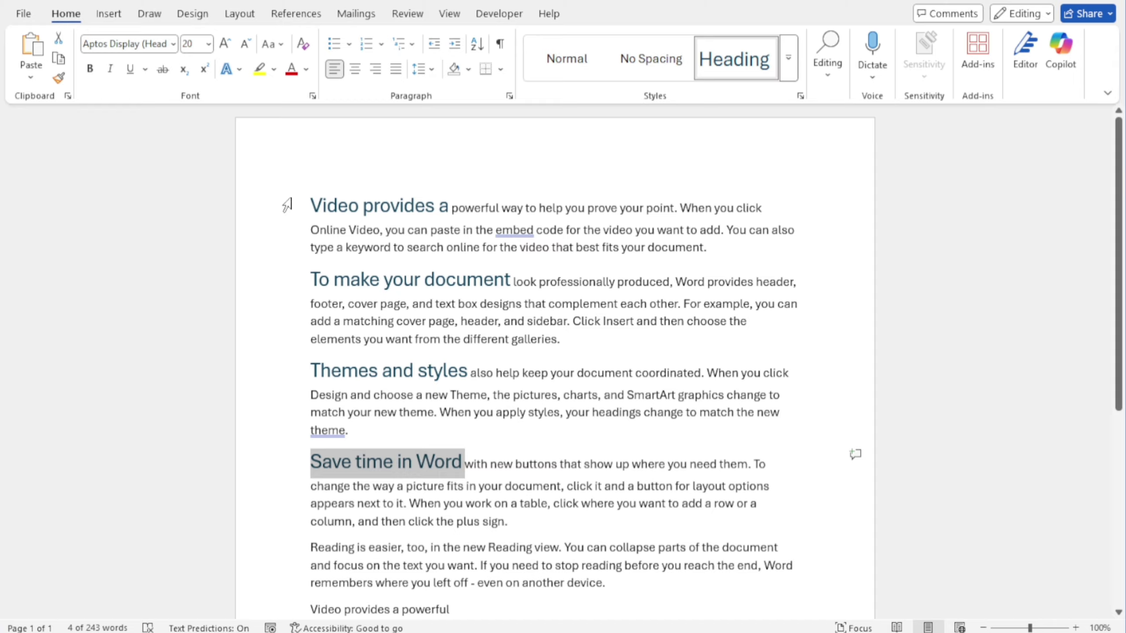
Change the font of the whole first paragraph to Edwardian Script ITC.
drag(284, 207, 291, 256)
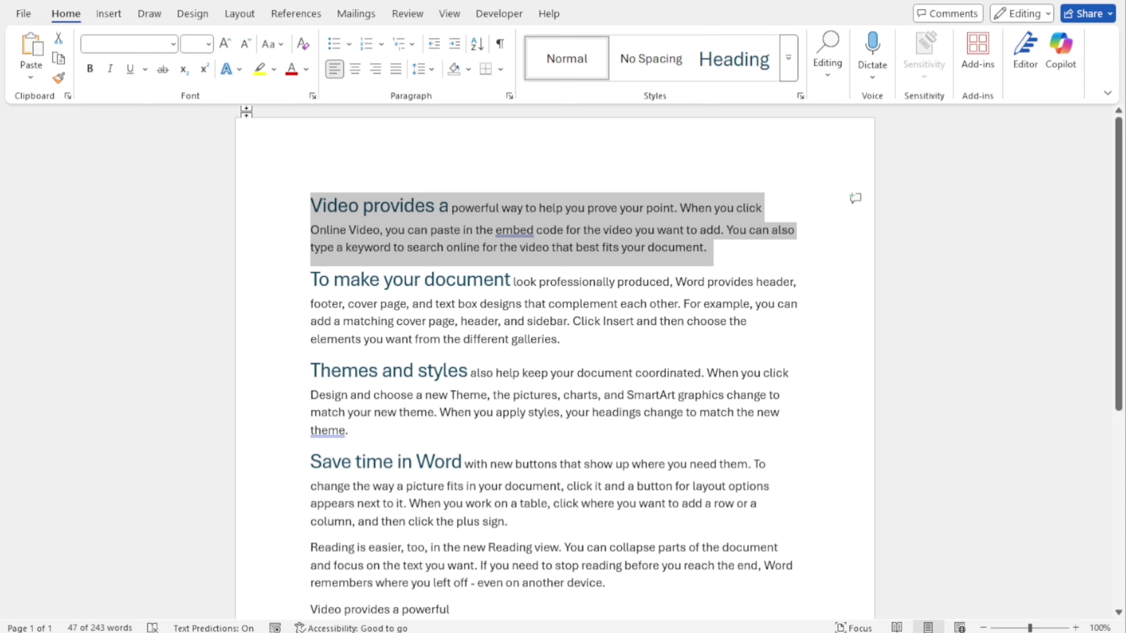
click(173, 44)
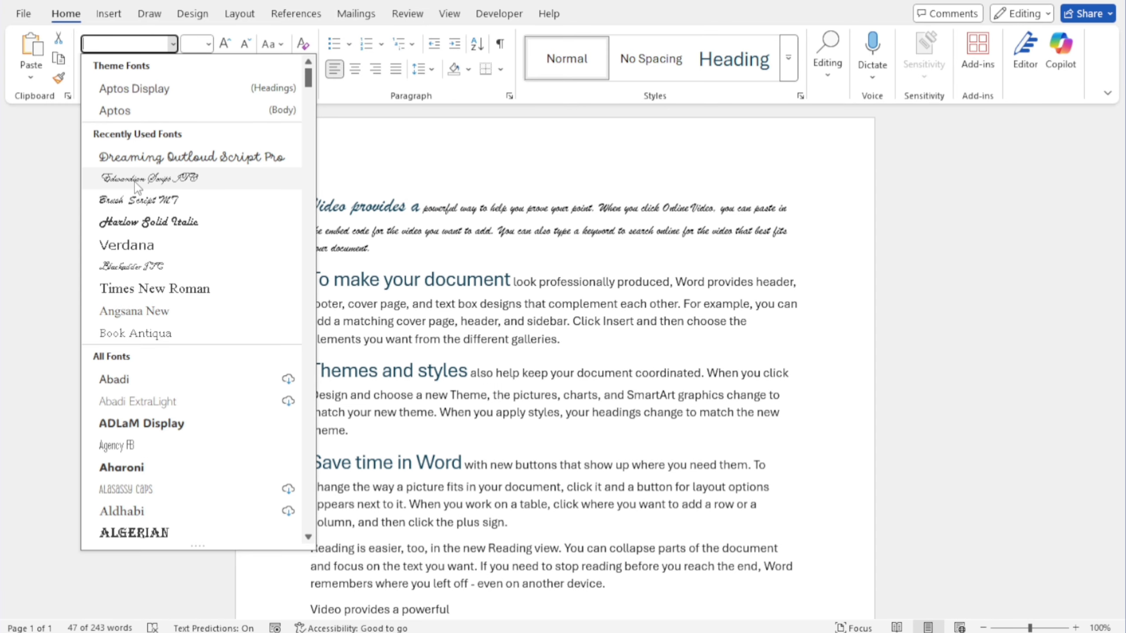
click(134, 181)
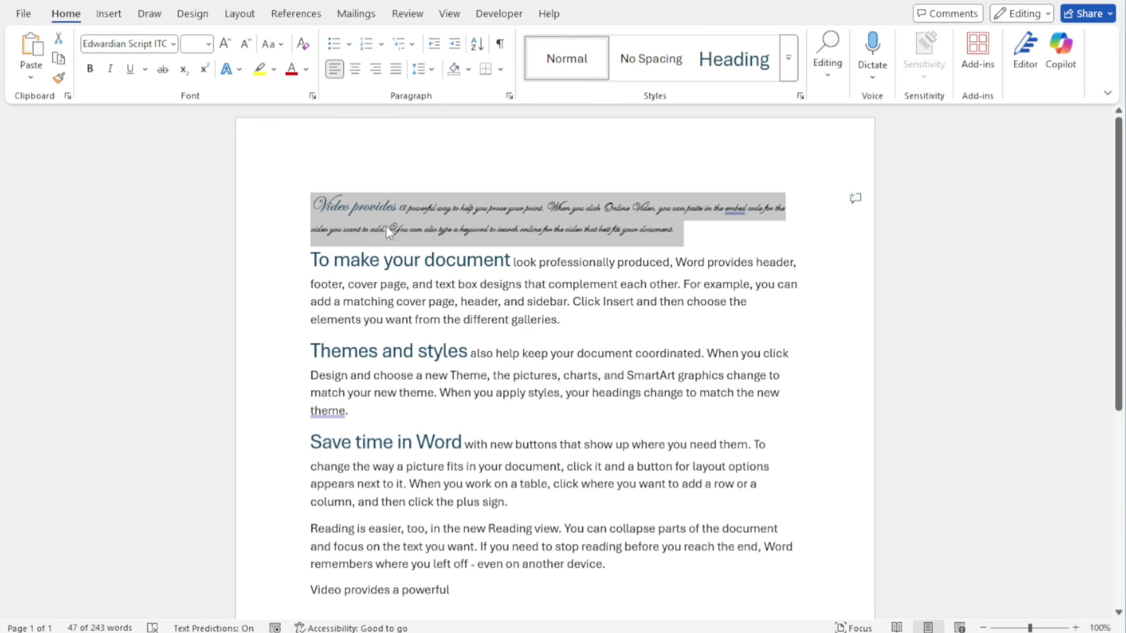
click(426, 301)
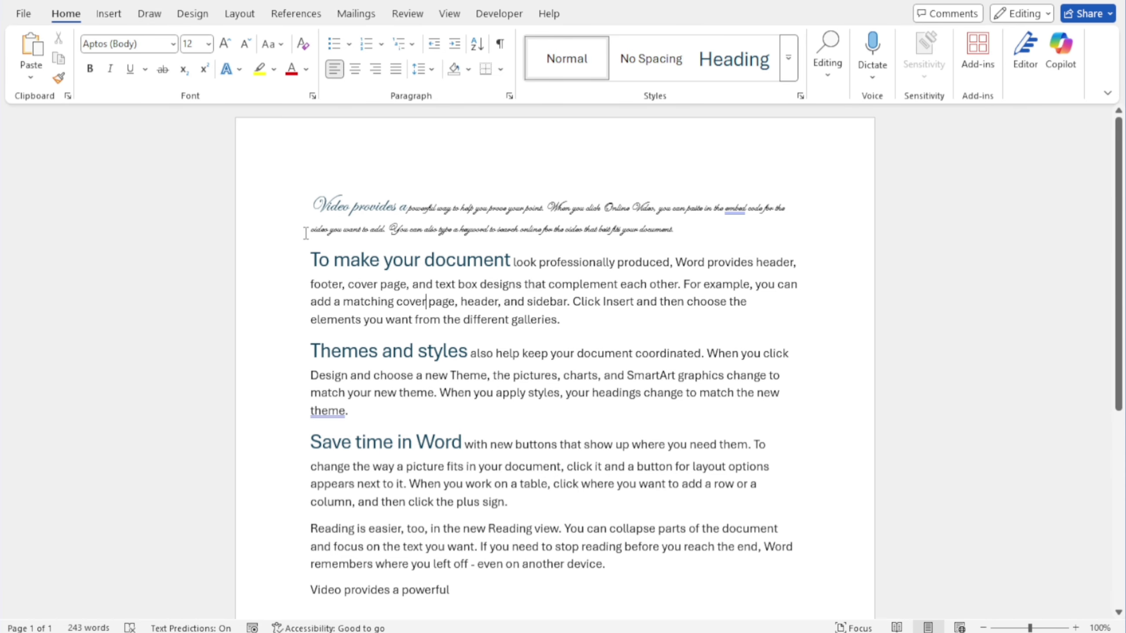
Set the font size of the whole first paragraph to 36.
drag(289, 204, 281, 236)
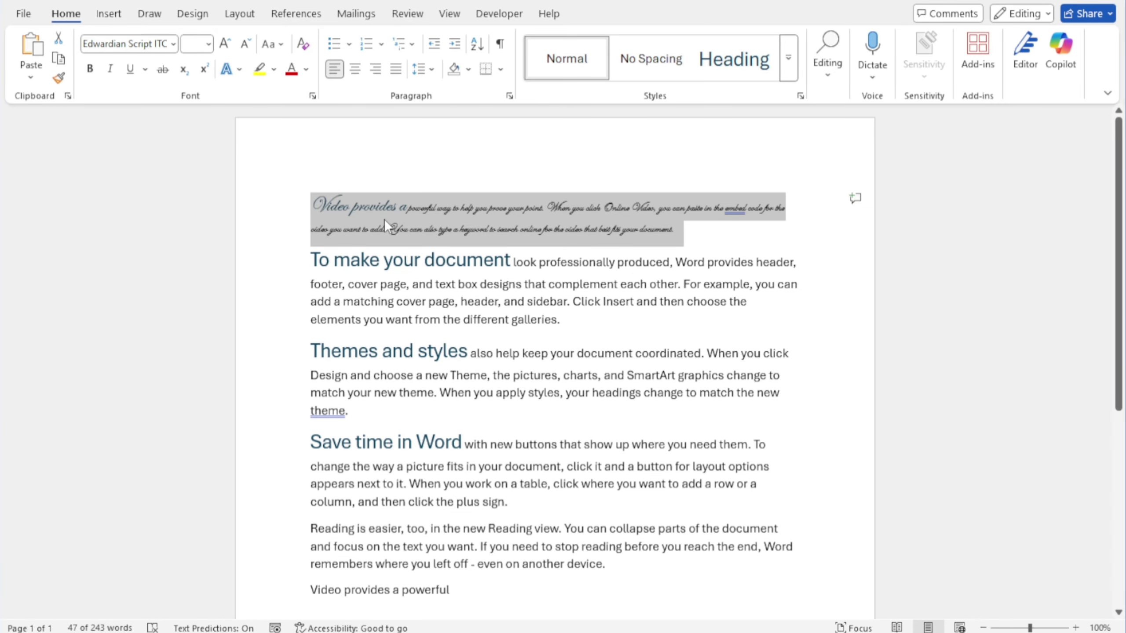
click(208, 48)
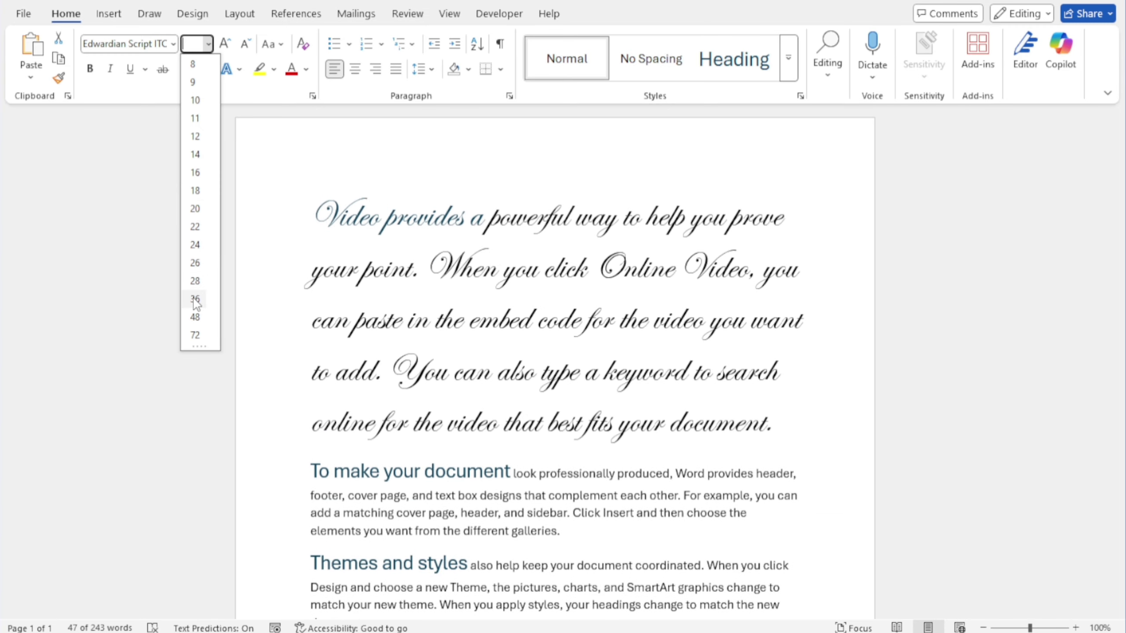
click(195, 299)
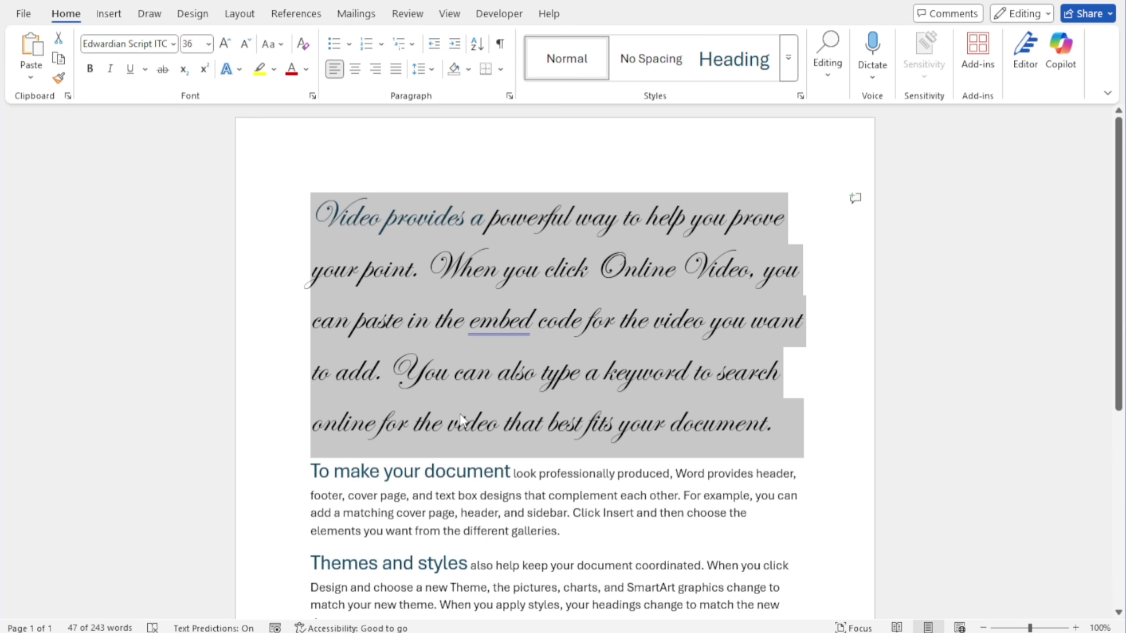
Enlarge the first paragraph's text stepwise to size 72, and shrink it stepwise back to 36.
click(226, 45)
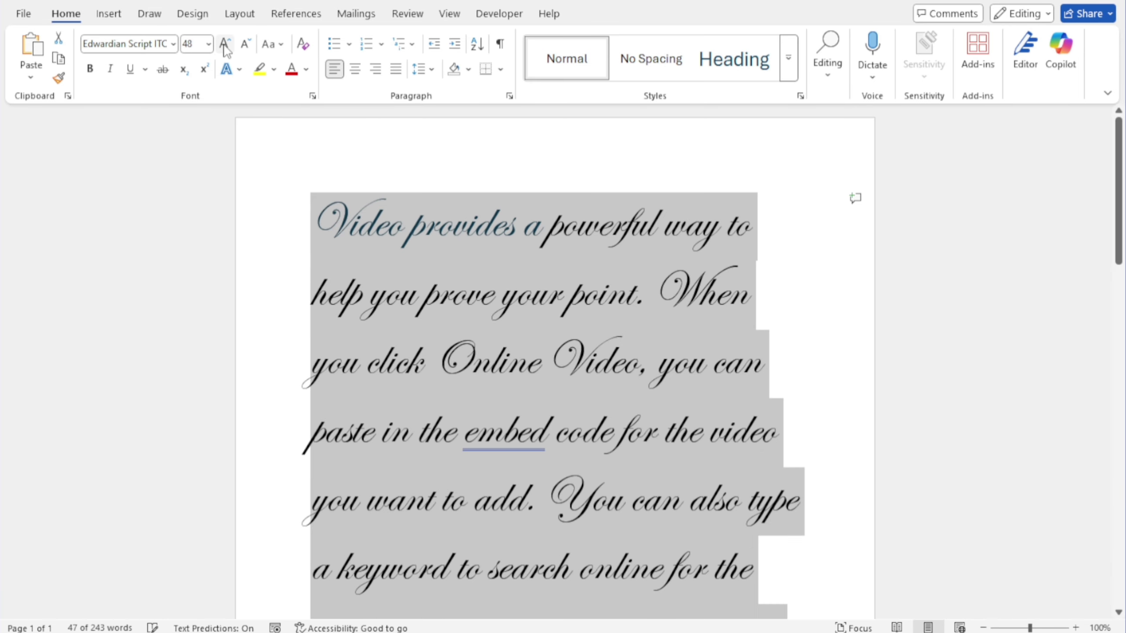
click(225, 46)
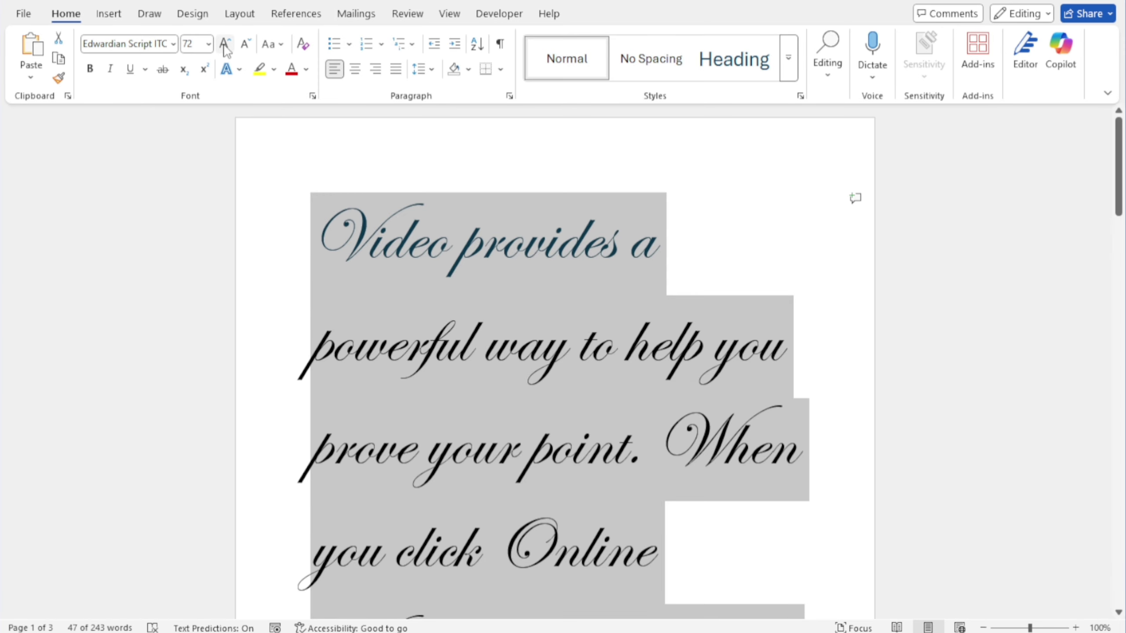
click(246, 46)
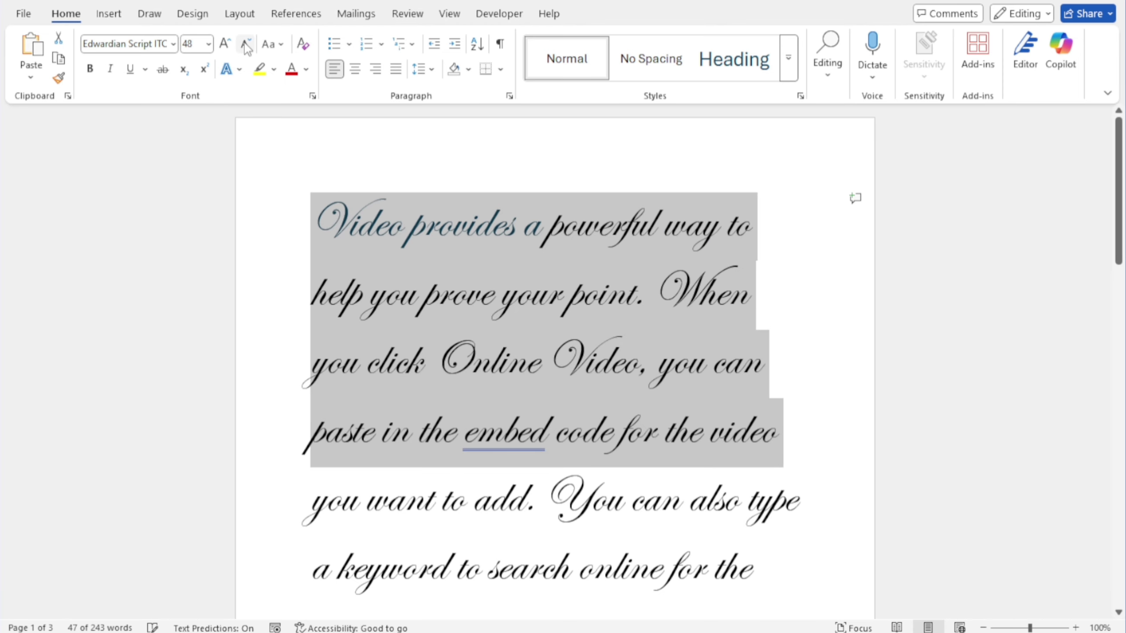
click(246, 46)
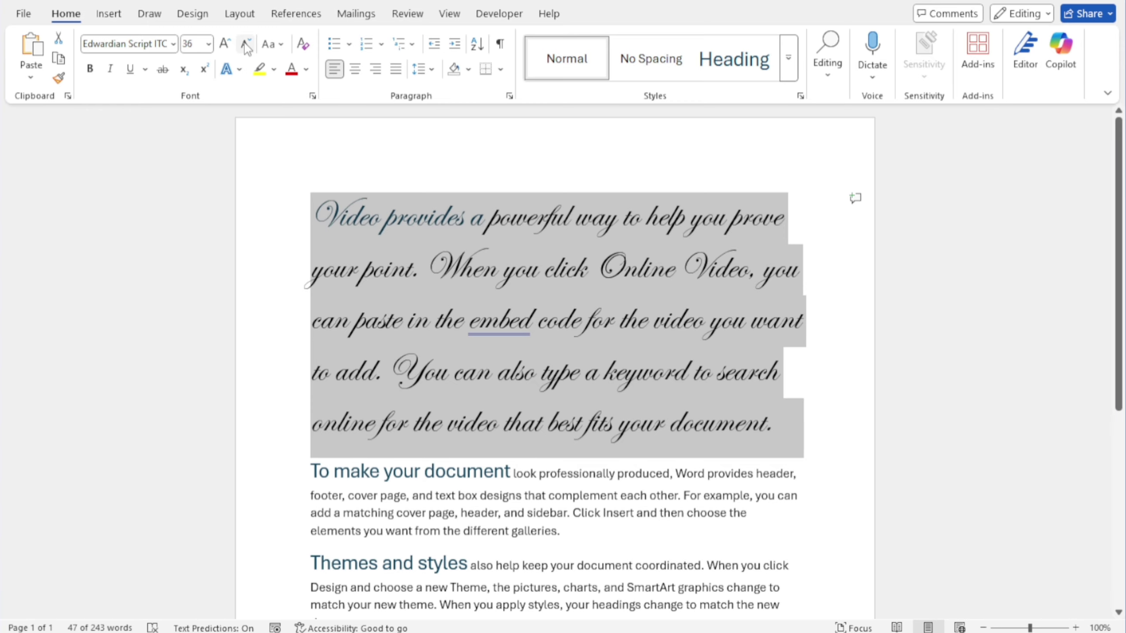
Decrease the first paragraph's font size stepwise to 16.
click(246, 46)
click(246, 46)
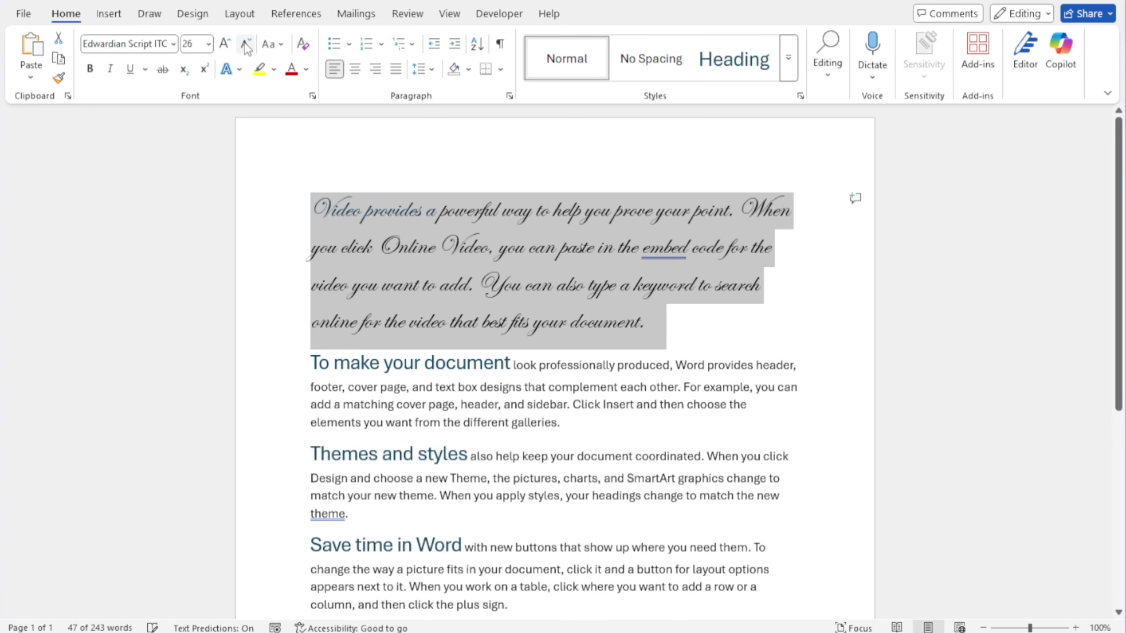
click(246, 46)
click(245, 45)
click(246, 45)
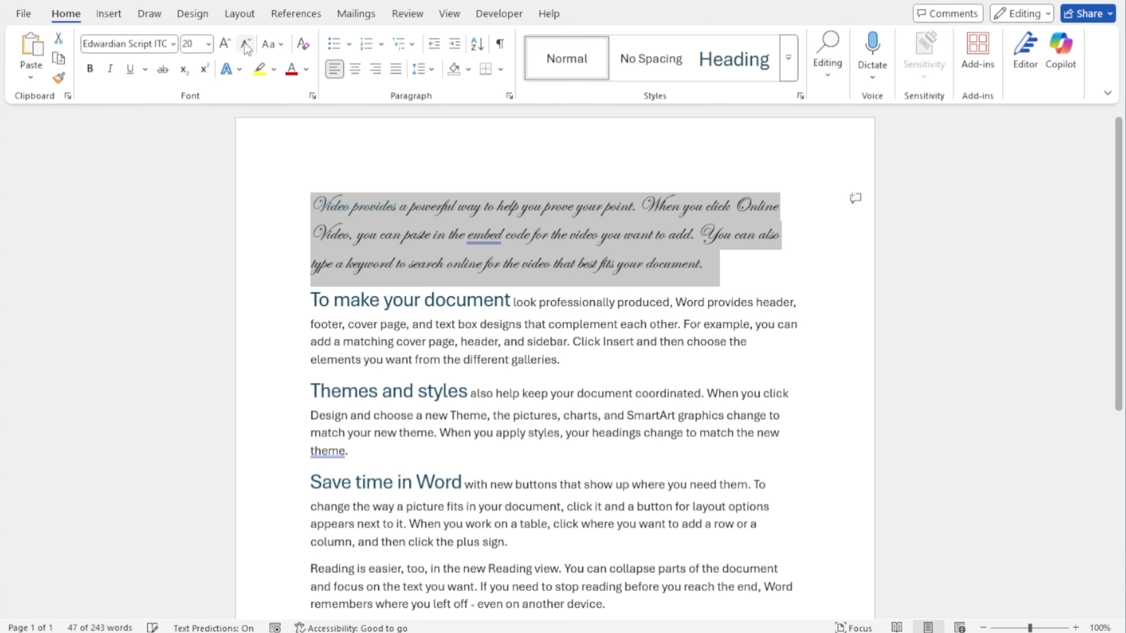
click(245, 46)
click(246, 46)
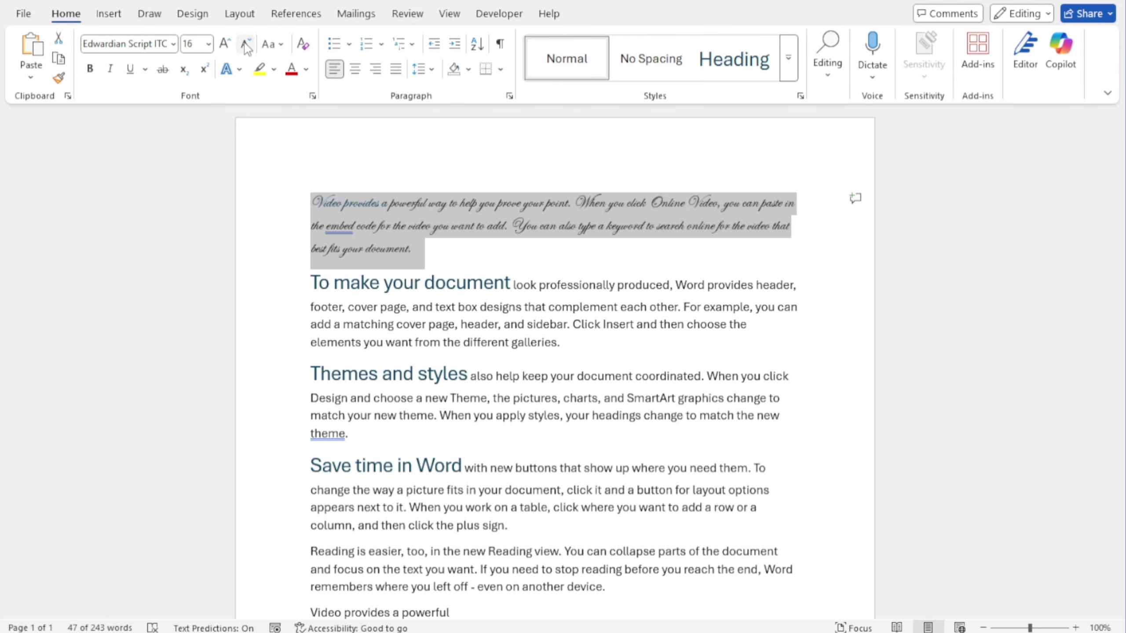
Increase the first paragraph's font size stepwise to 20.
click(226, 44)
click(226, 44)
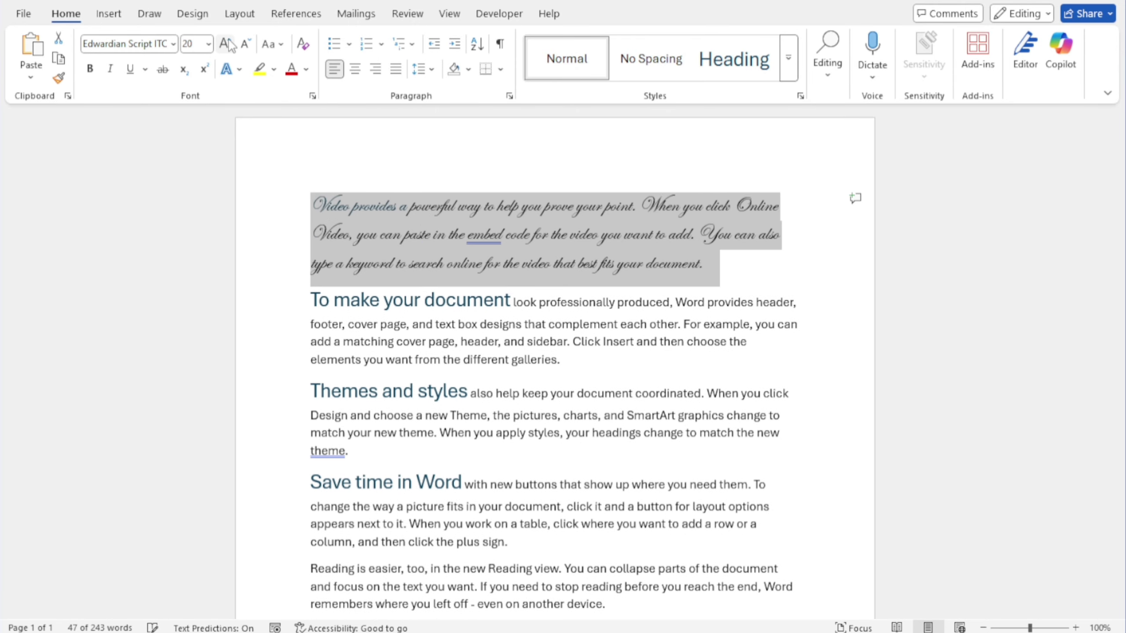
click(420, 355)
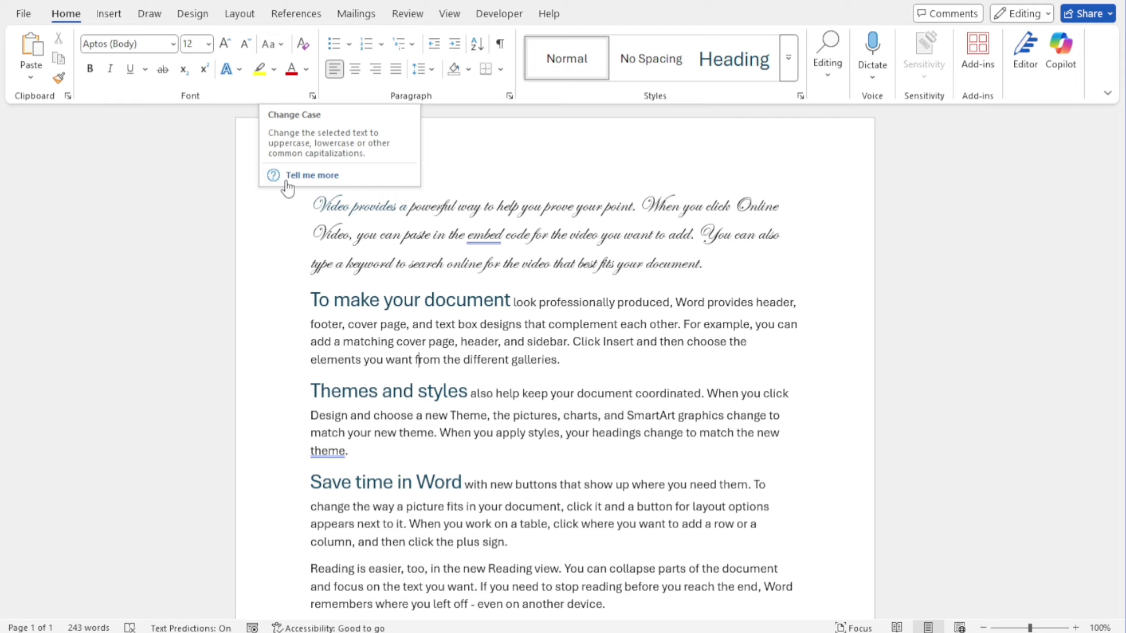
Convert the whole second paragraph to lowercase, and then to UPPERCASE.
drag(287, 304, 297, 372)
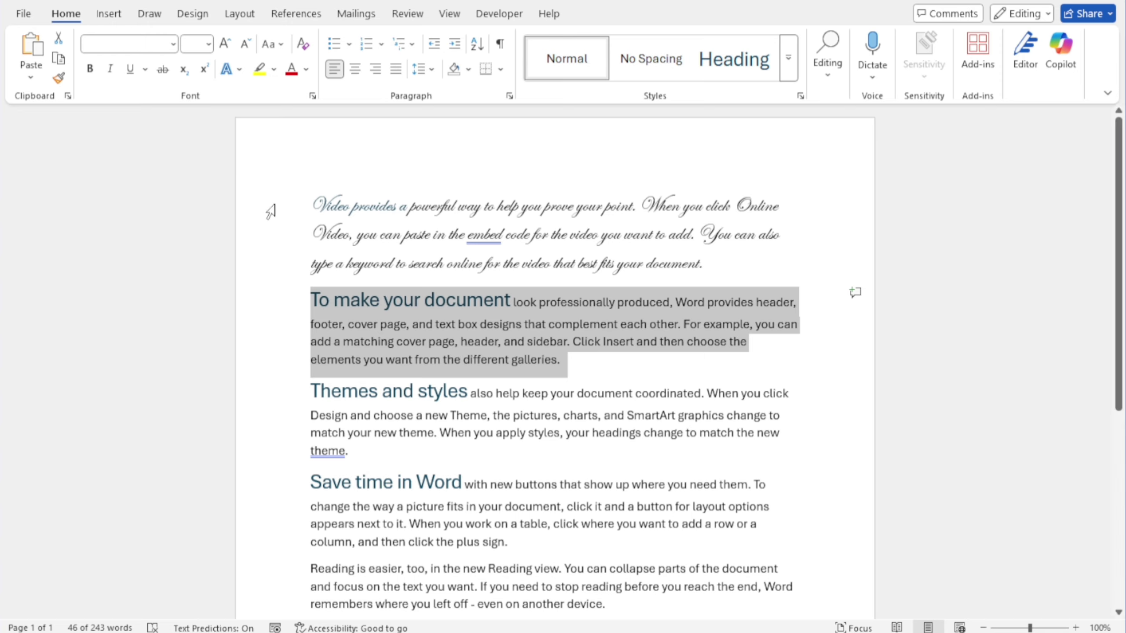
click(274, 44)
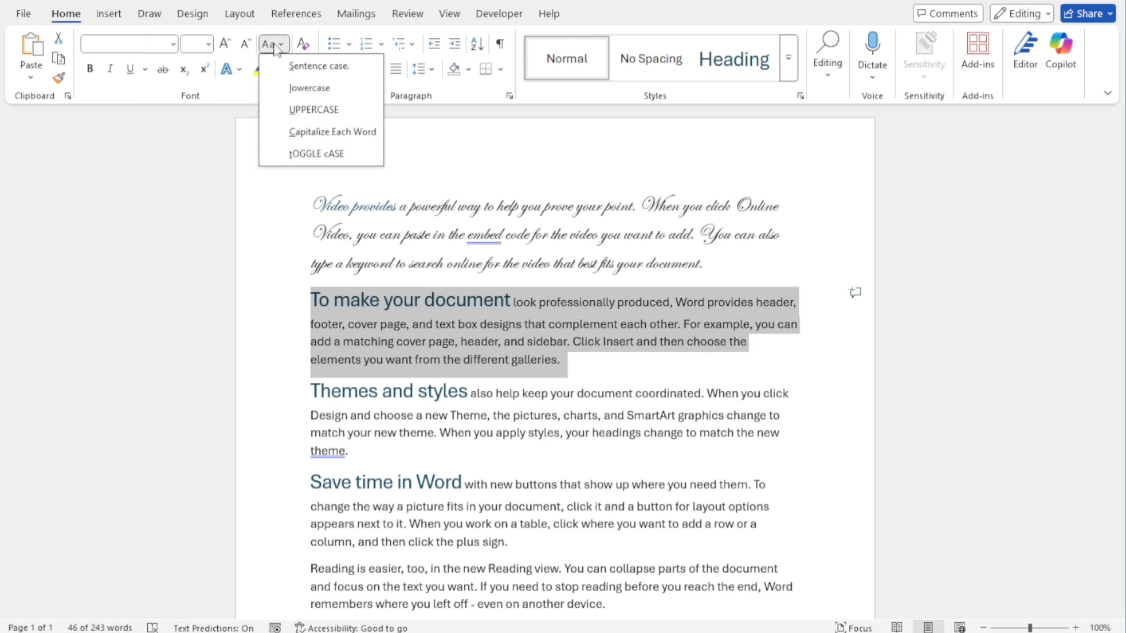
click(307, 89)
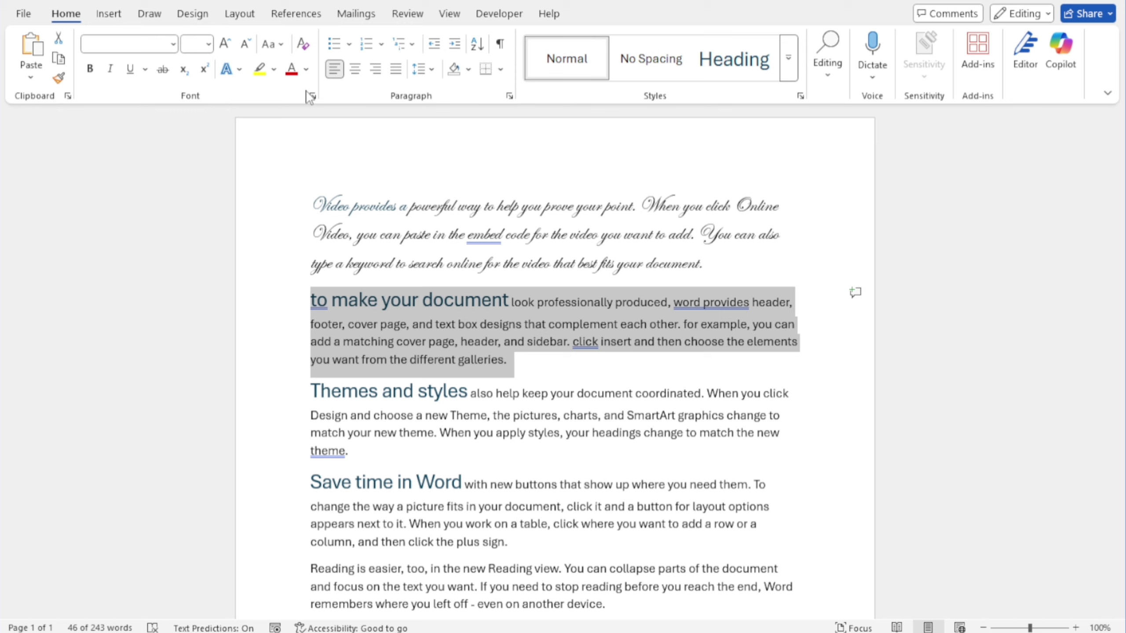
click(276, 48)
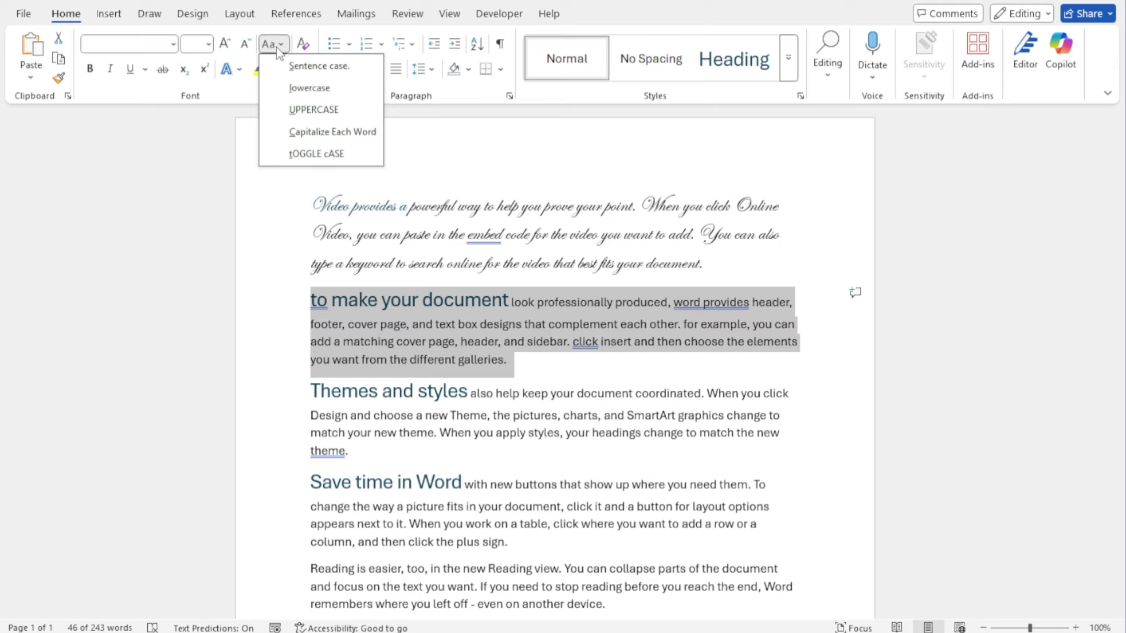
click(301, 111)
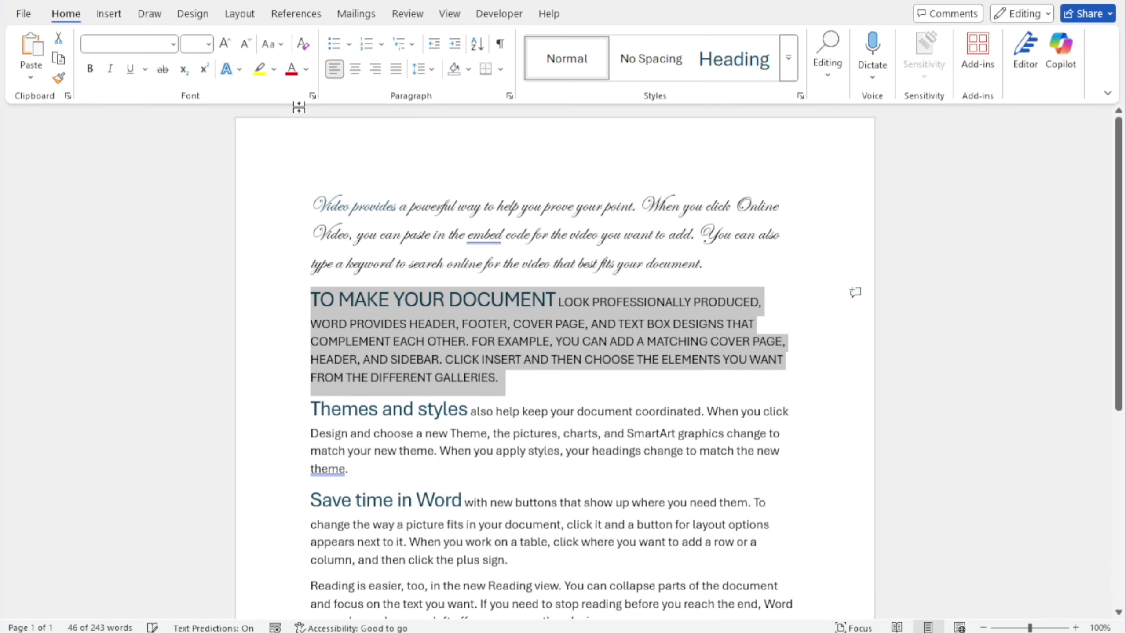
Apply the Capitalize Each Word case option to the second paragraph.
click(274, 46)
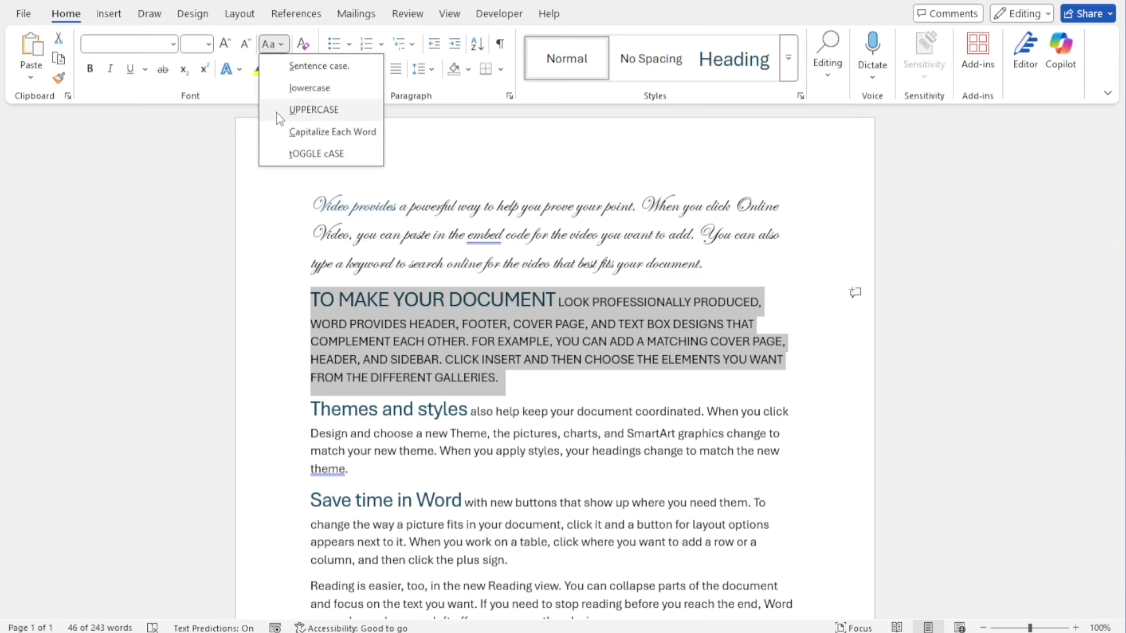
click(314, 135)
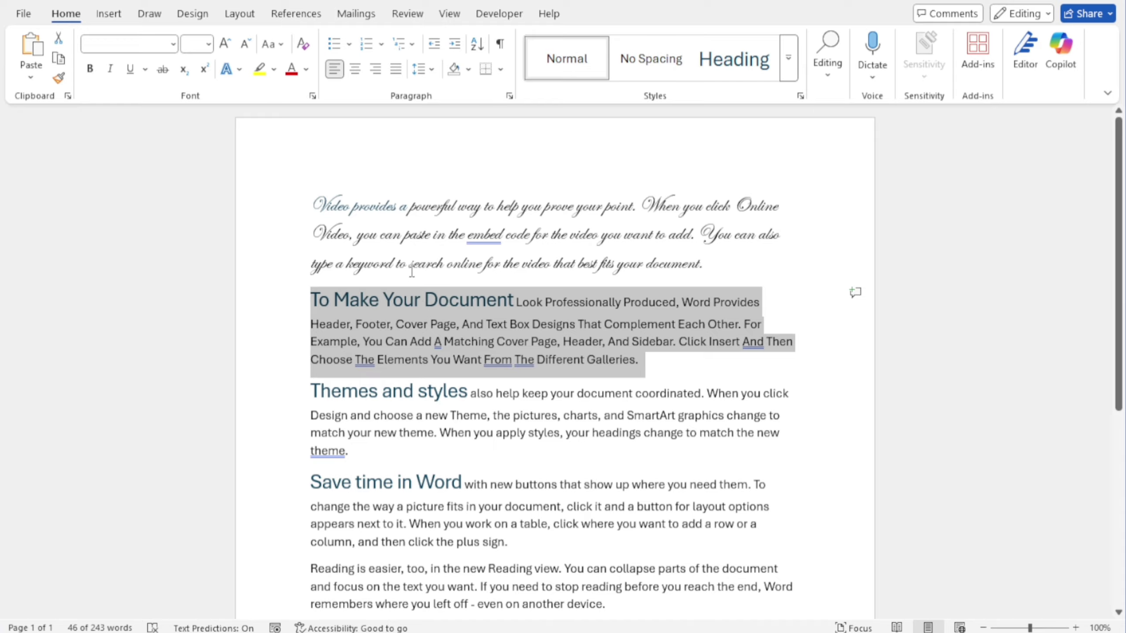
click(277, 46)
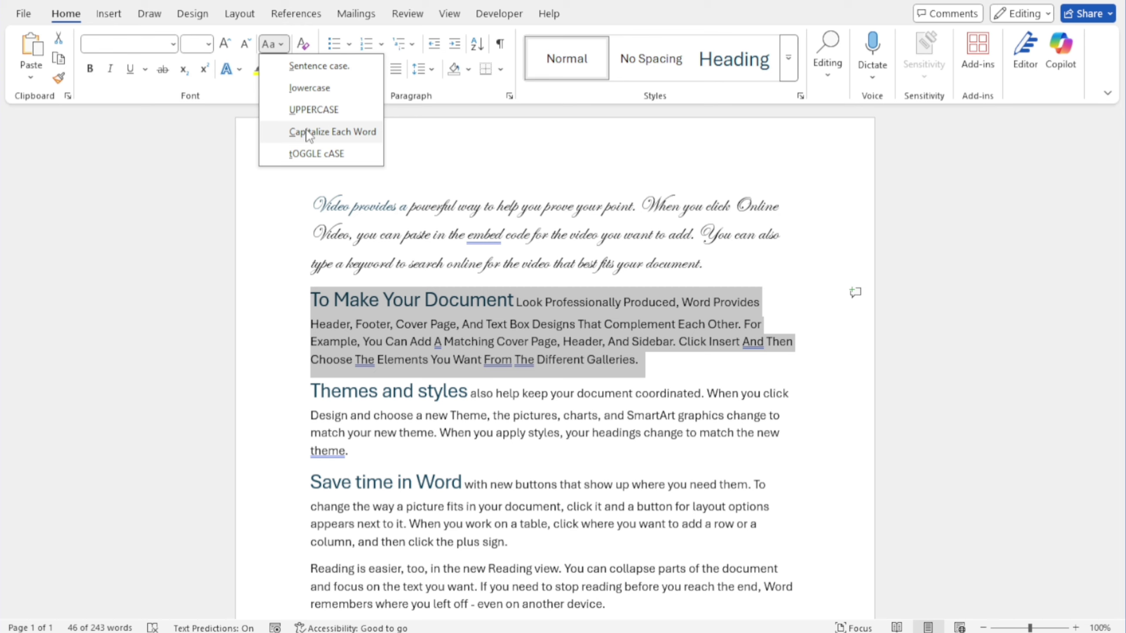
click(309, 134)
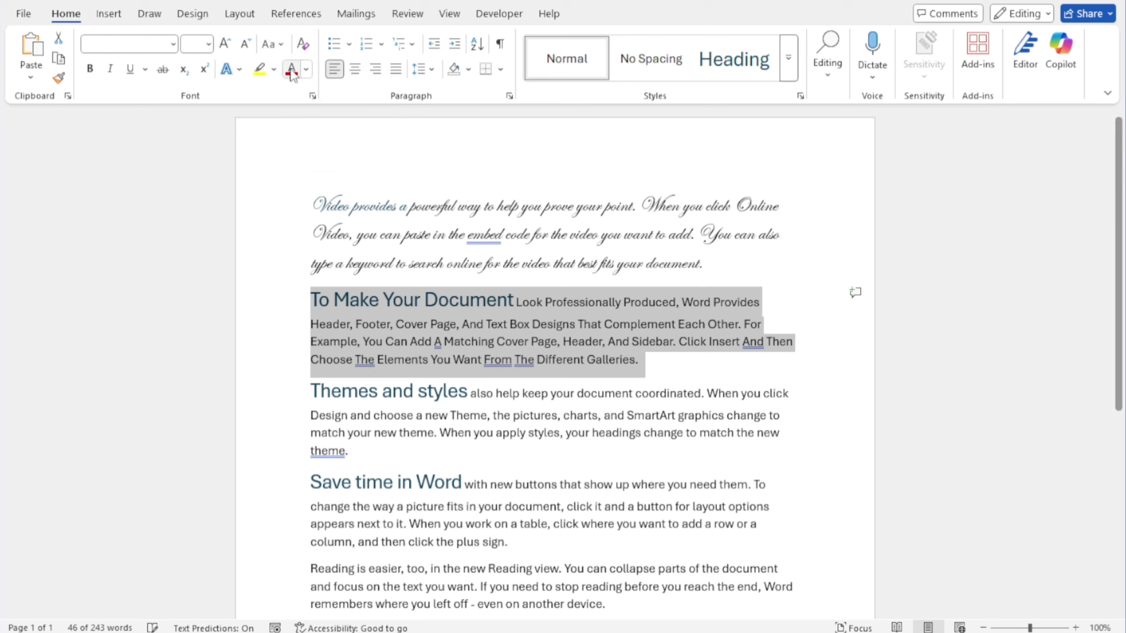
Toggle the case of the second paragraph, and then convert it to Sentence case.
click(271, 46)
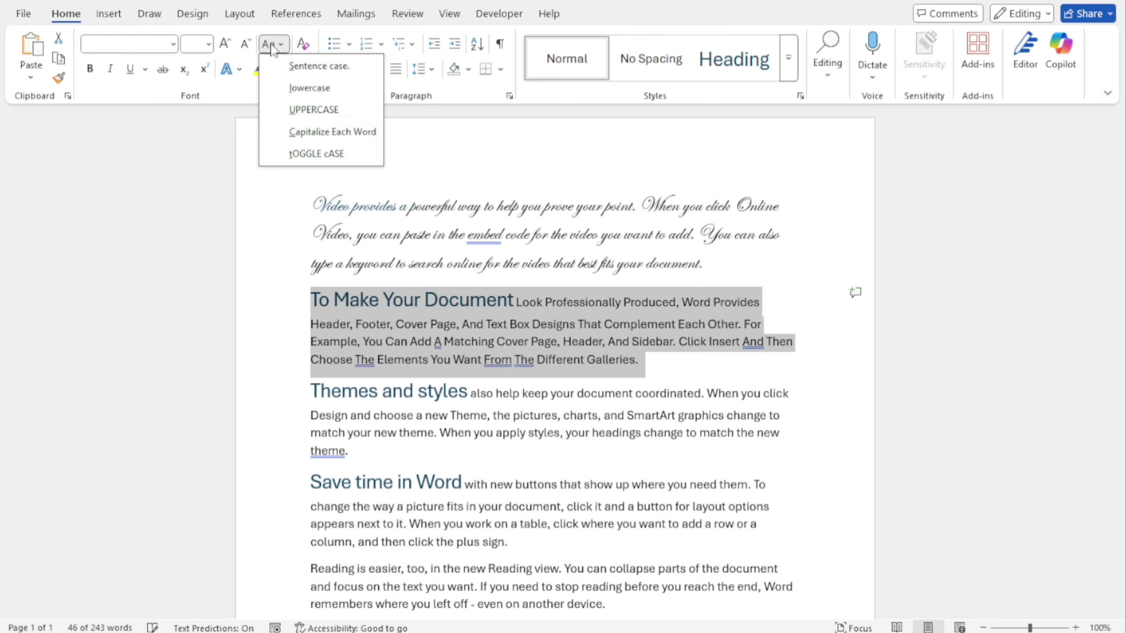
click(306, 156)
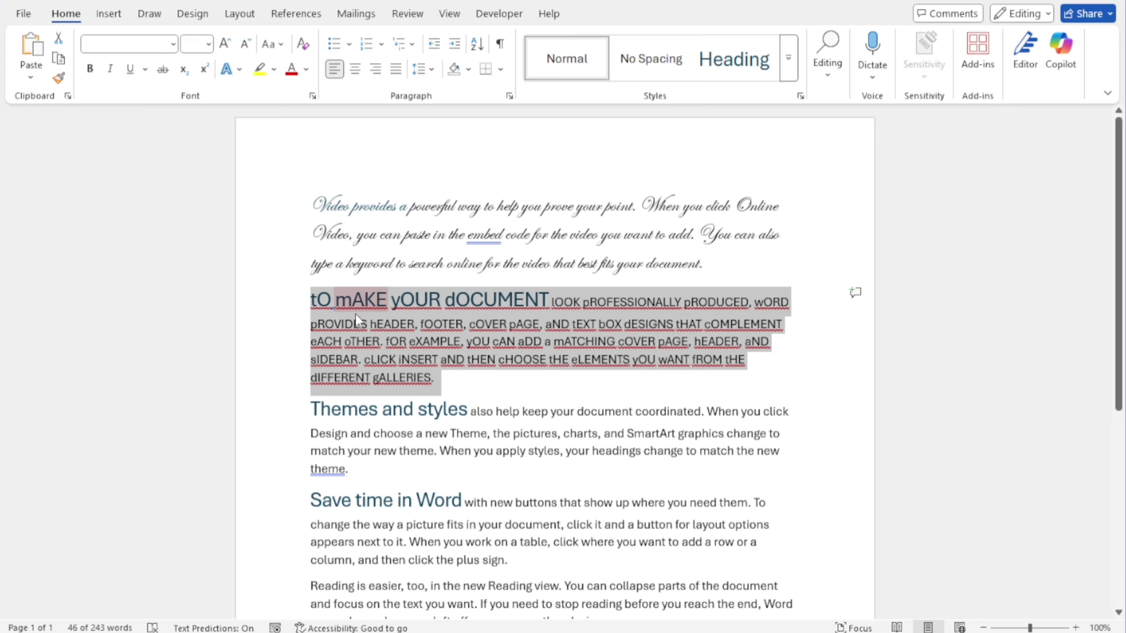
click(274, 46)
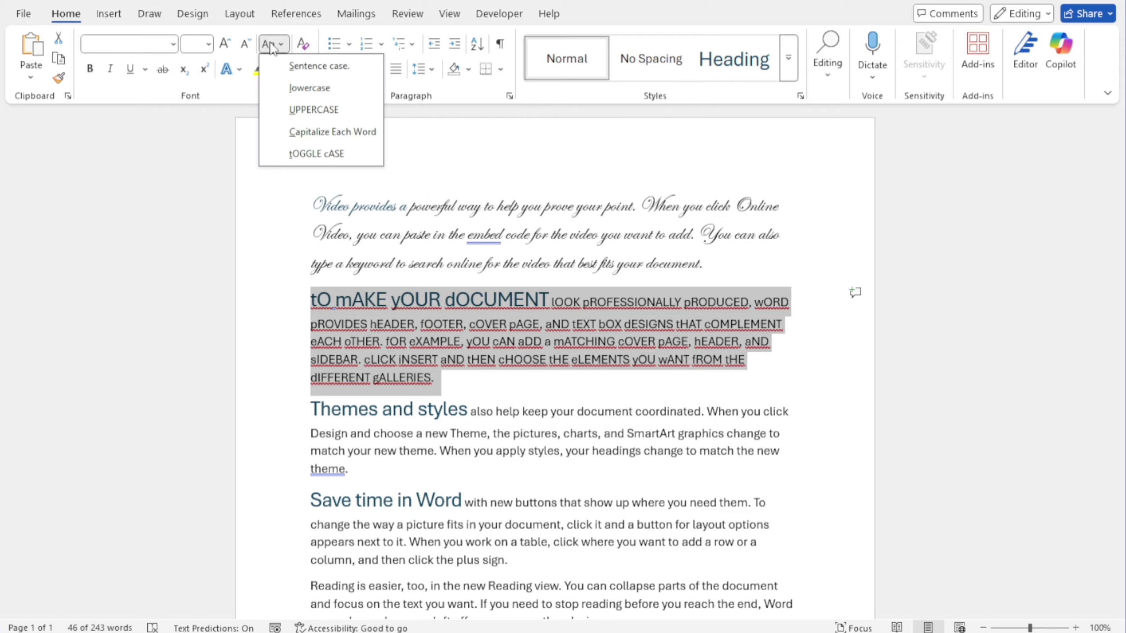
click(284, 71)
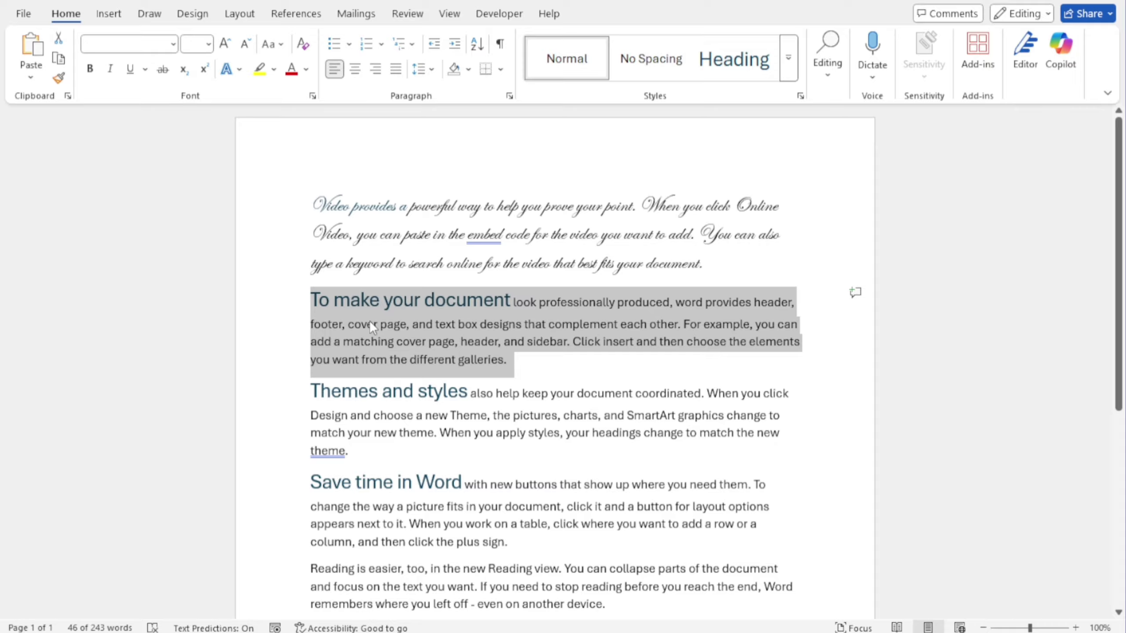
Make the whole second paragraph bold and italic, switching the italics off and on again.
click(90, 68)
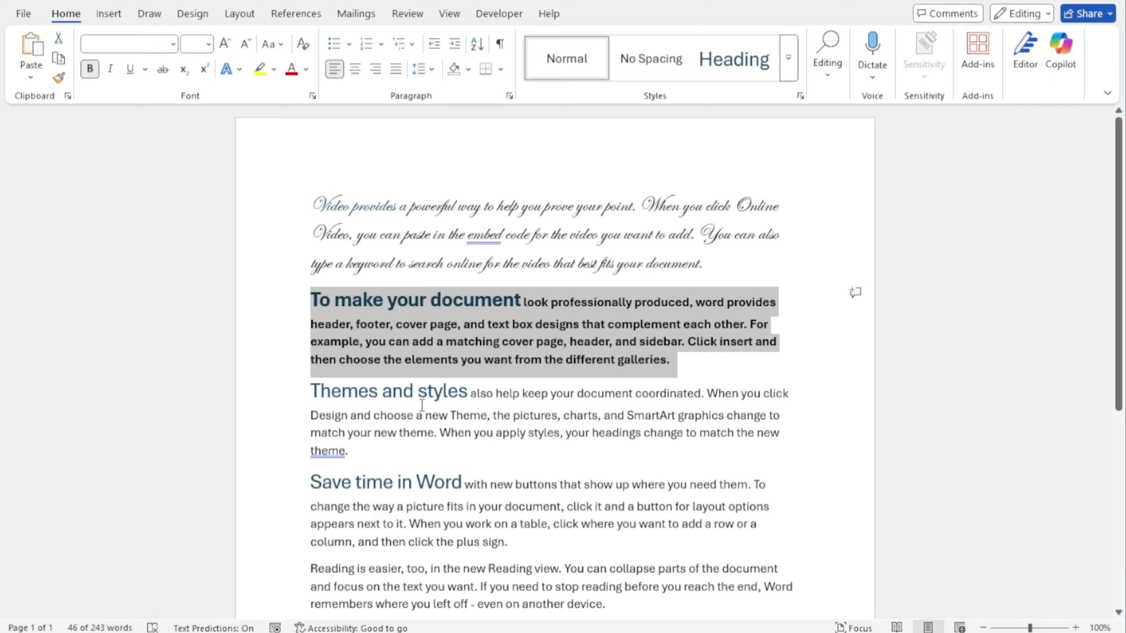
click(112, 70)
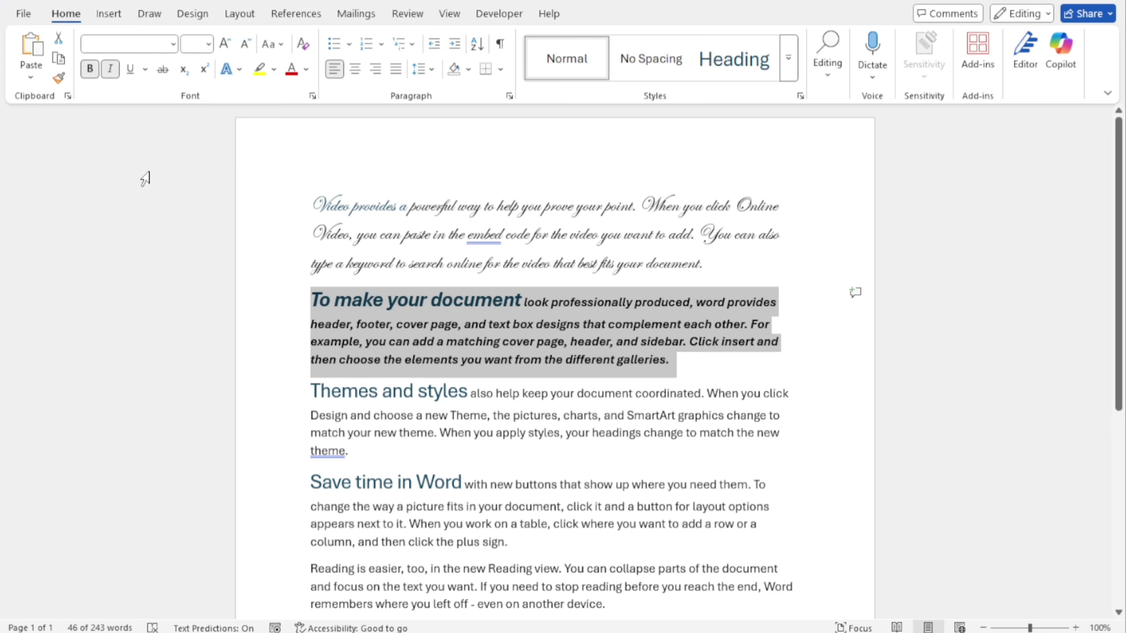
click(111, 75)
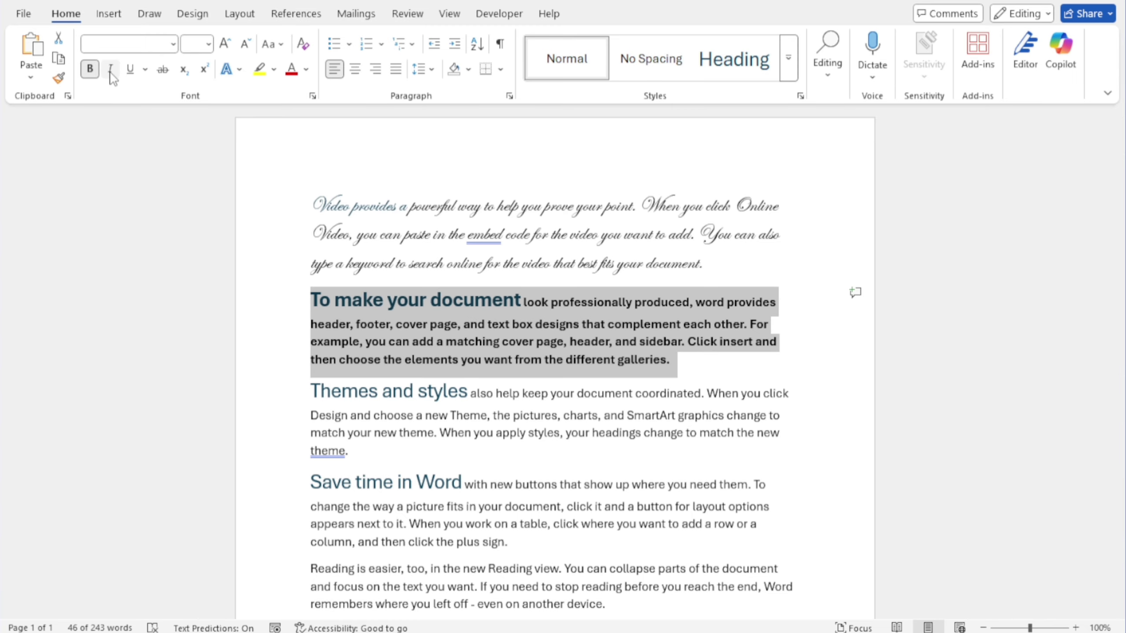
click(111, 71)
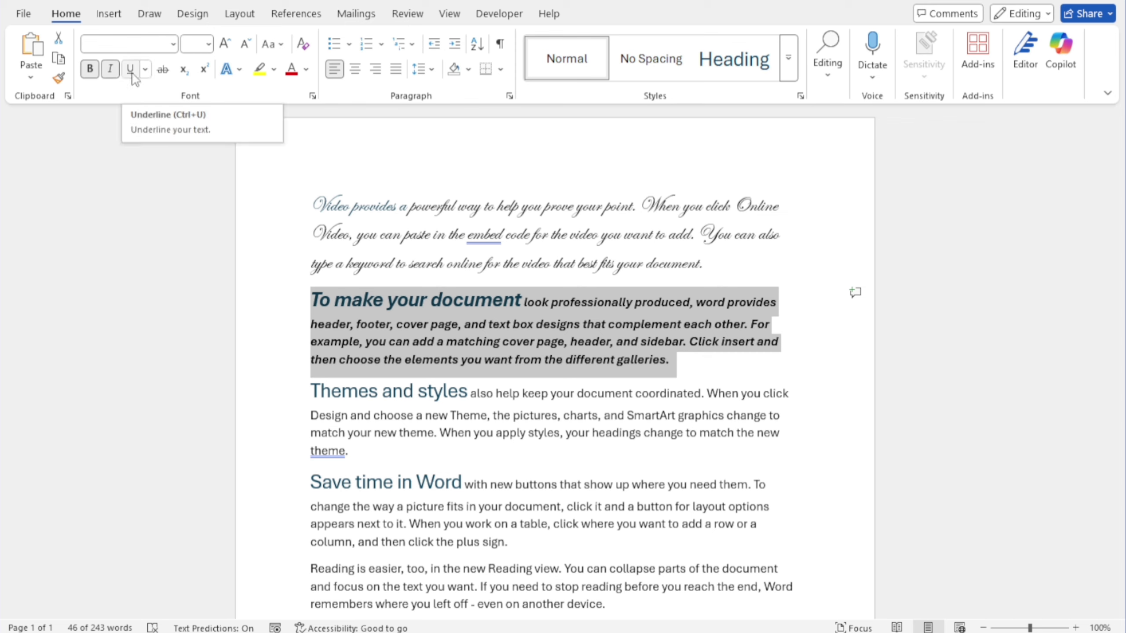
Underline only the words "document look professionally" in the second paragraph.
click(452, 328)
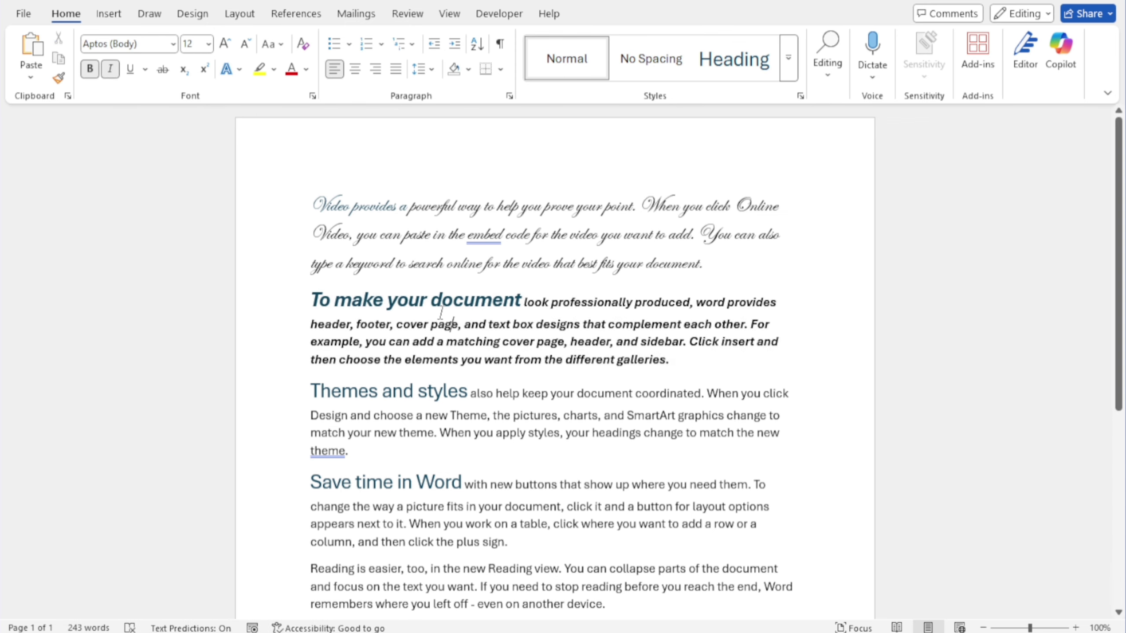
drag(434, 303, 616, 306)
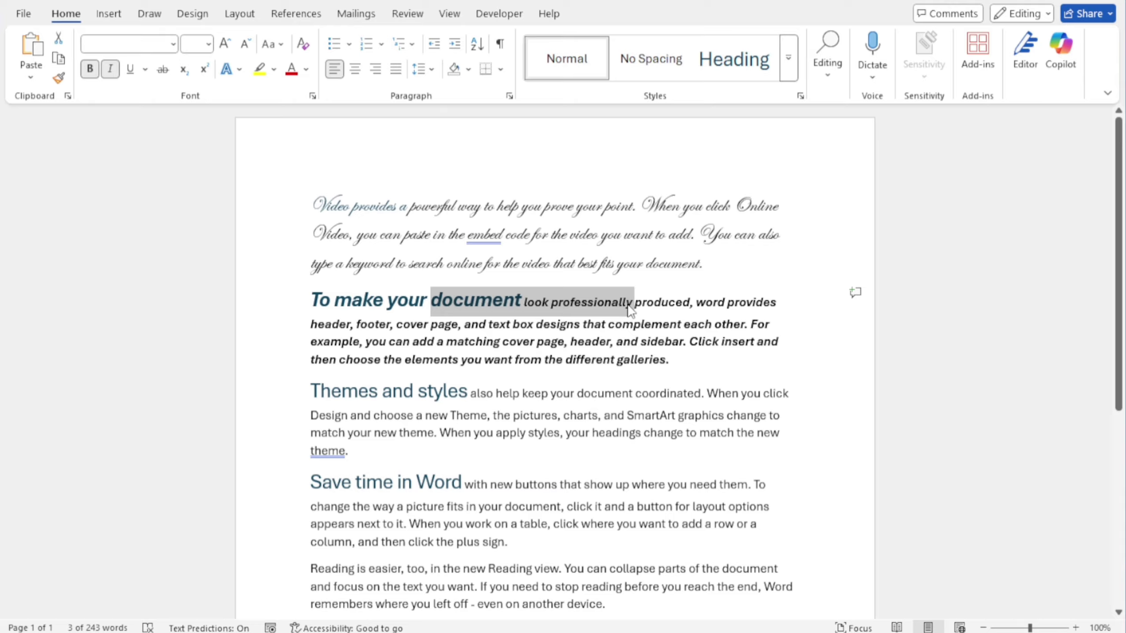
click(131, 69)
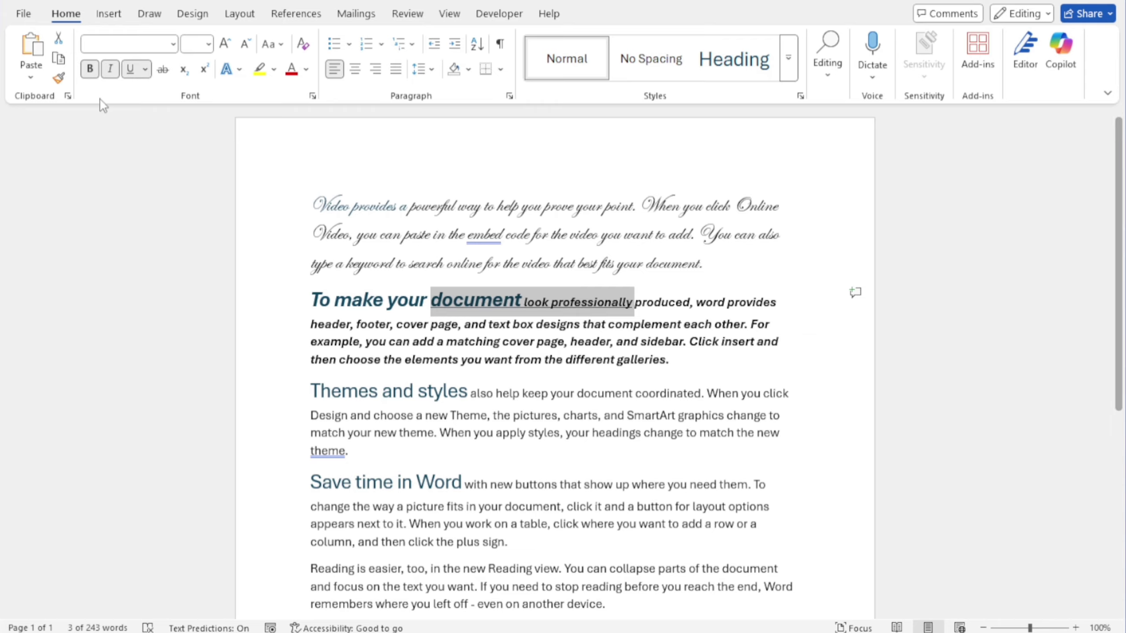
click(146, 70)
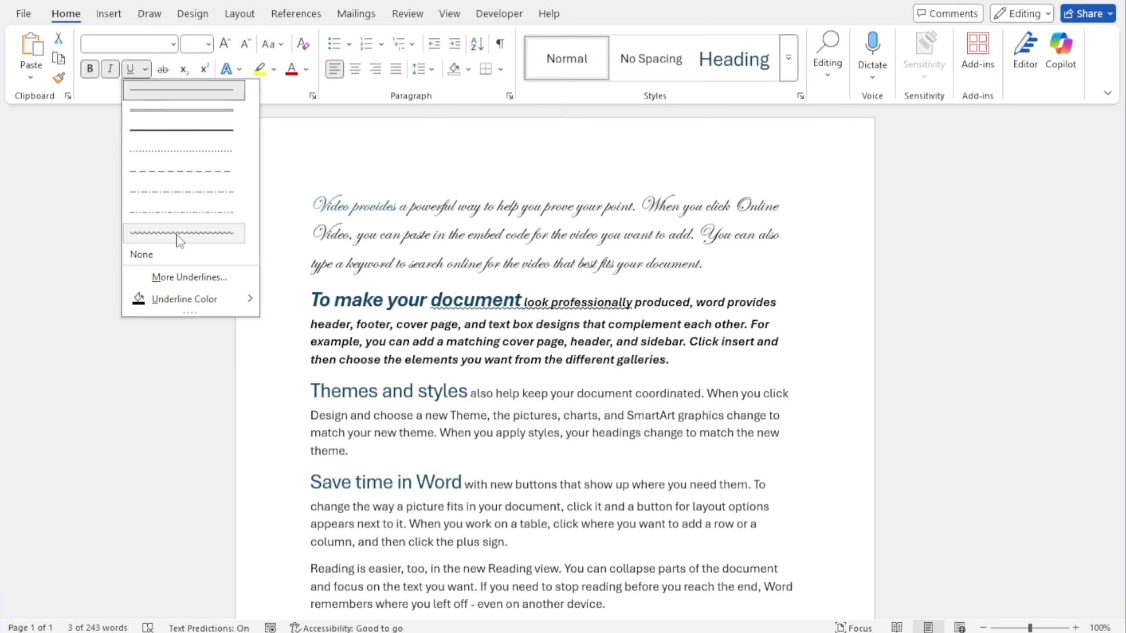
click(184, 300)
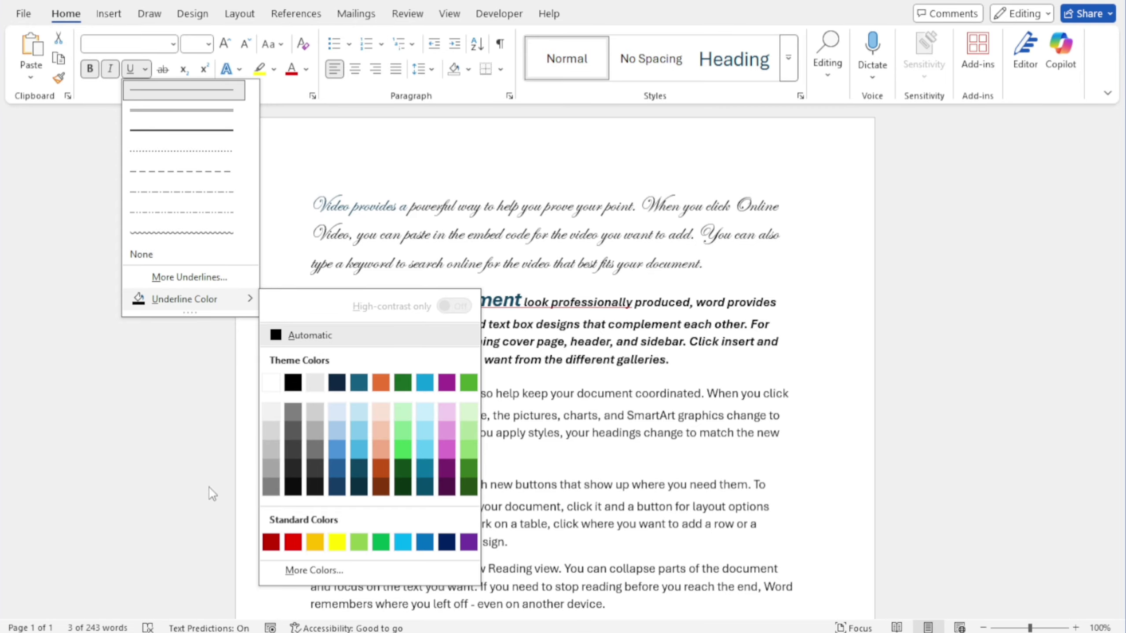
click(329, 271)
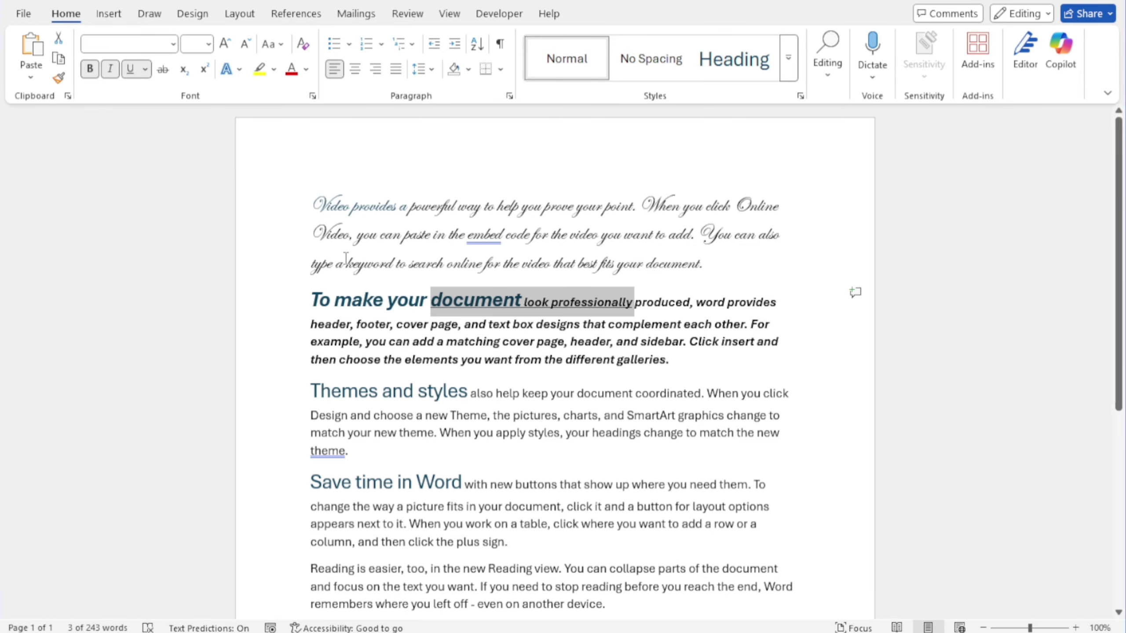
click(460, 319)
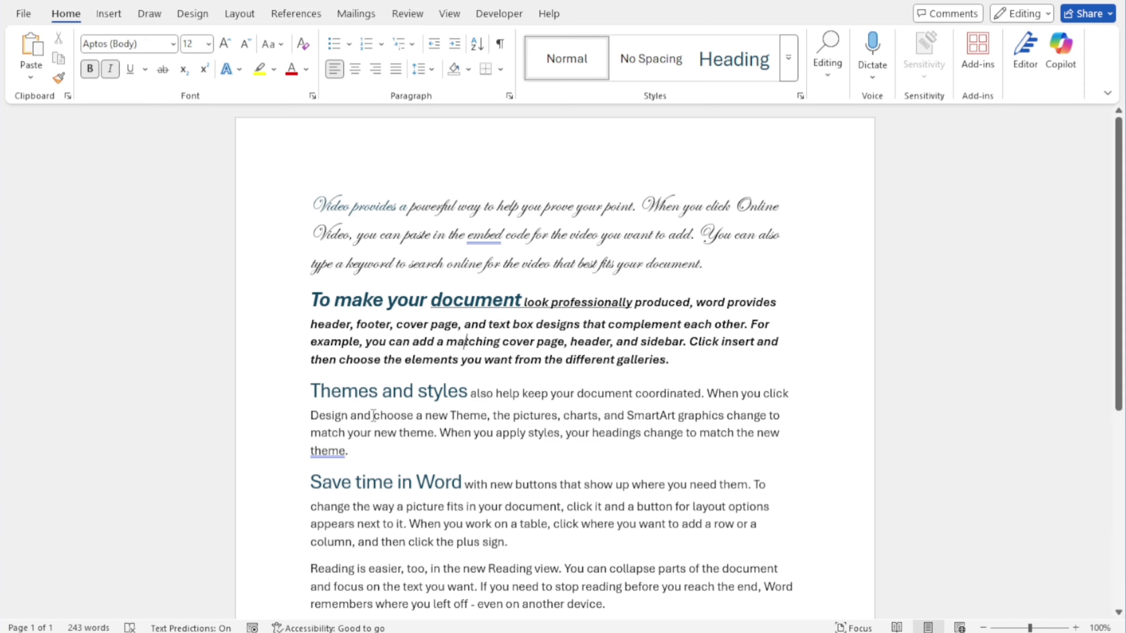
Apply strikethrough to "choose a new Theme" in the third paragraph.
drag(374, 416, 474, 415)
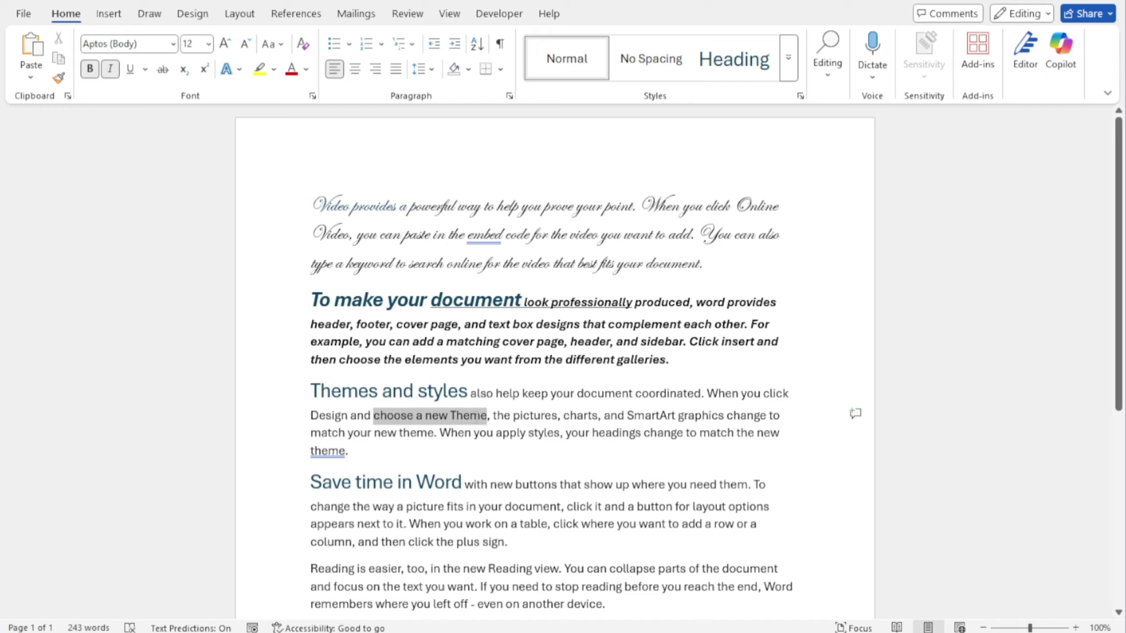
click(374, 416)
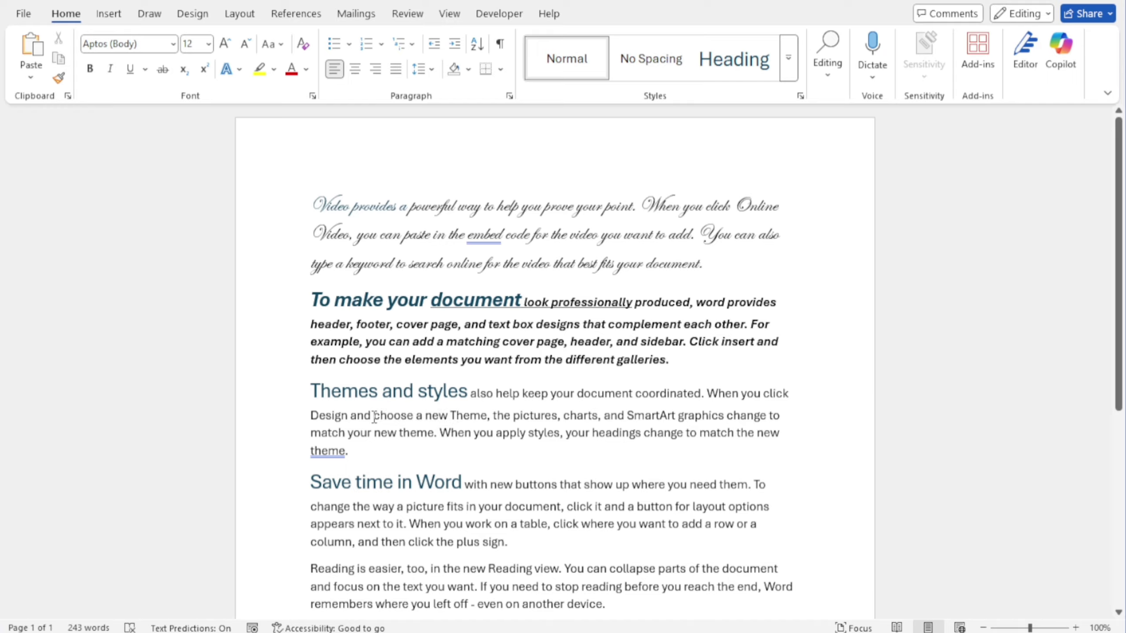
drag(383, 417, 473, 419)
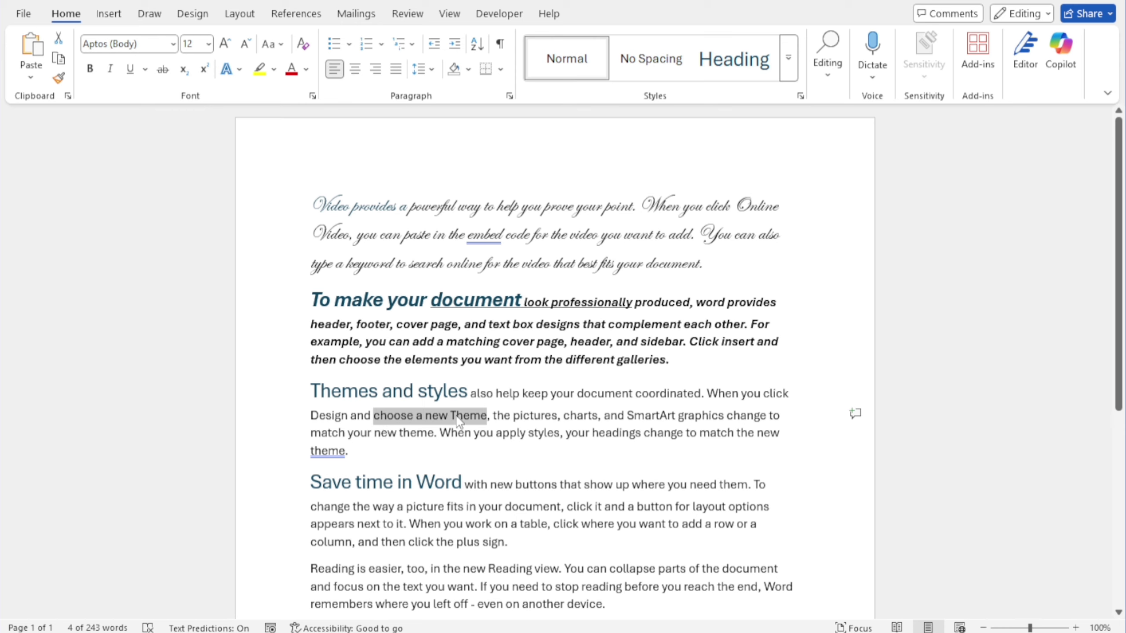
click(163, 70)
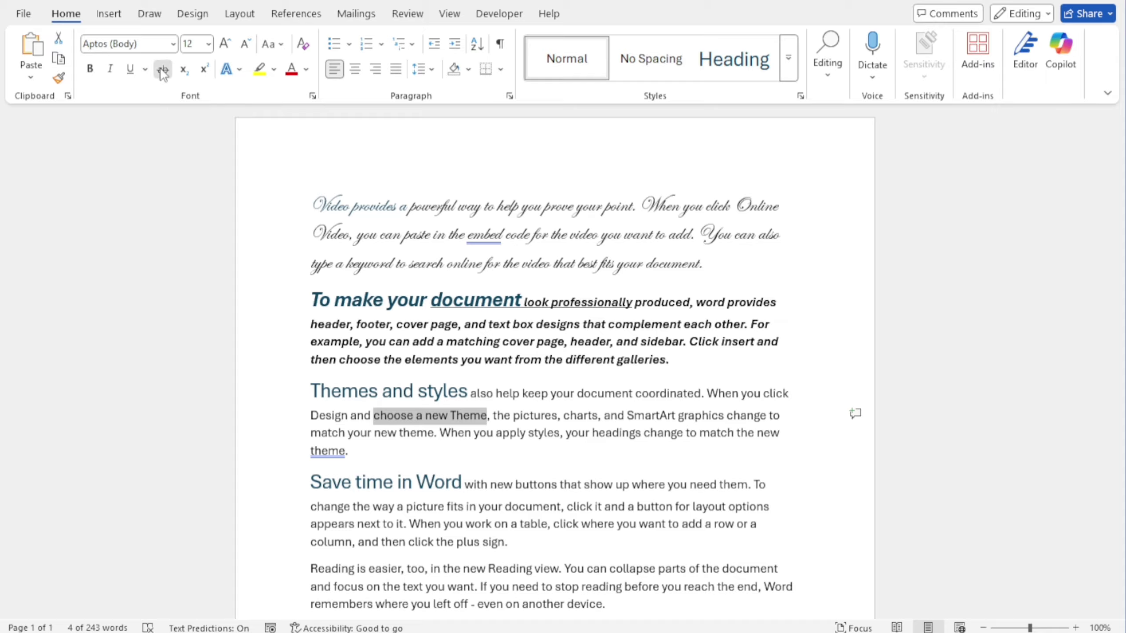
click(505, 417)
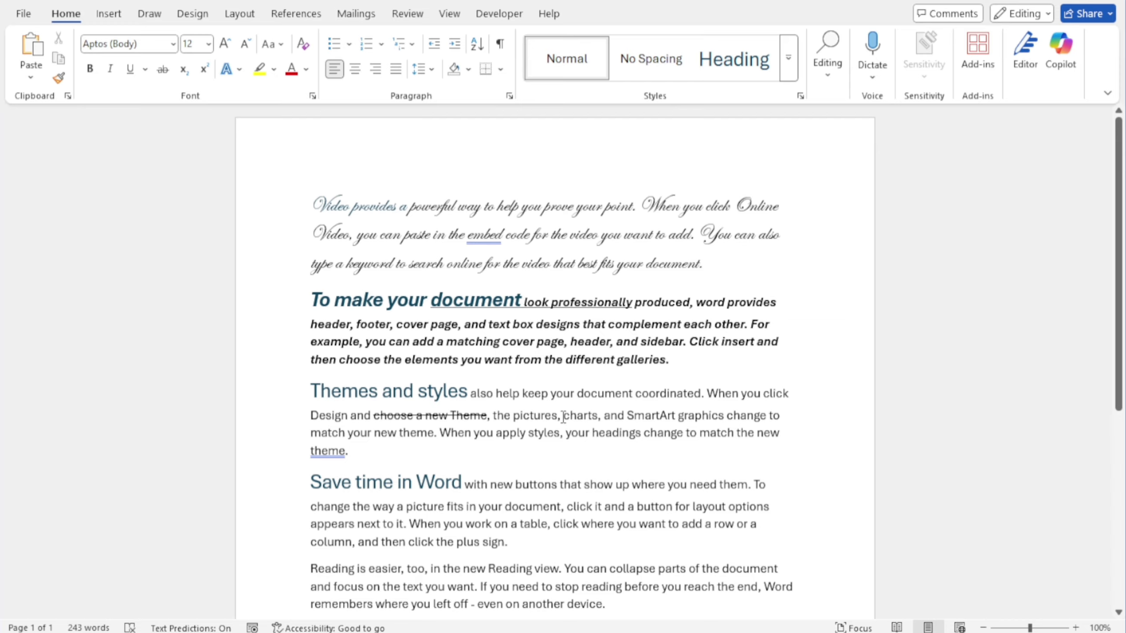
Strike through the words "charts, and SmartArt" in the third paragraph.
drag(567, 415, 649, 415)
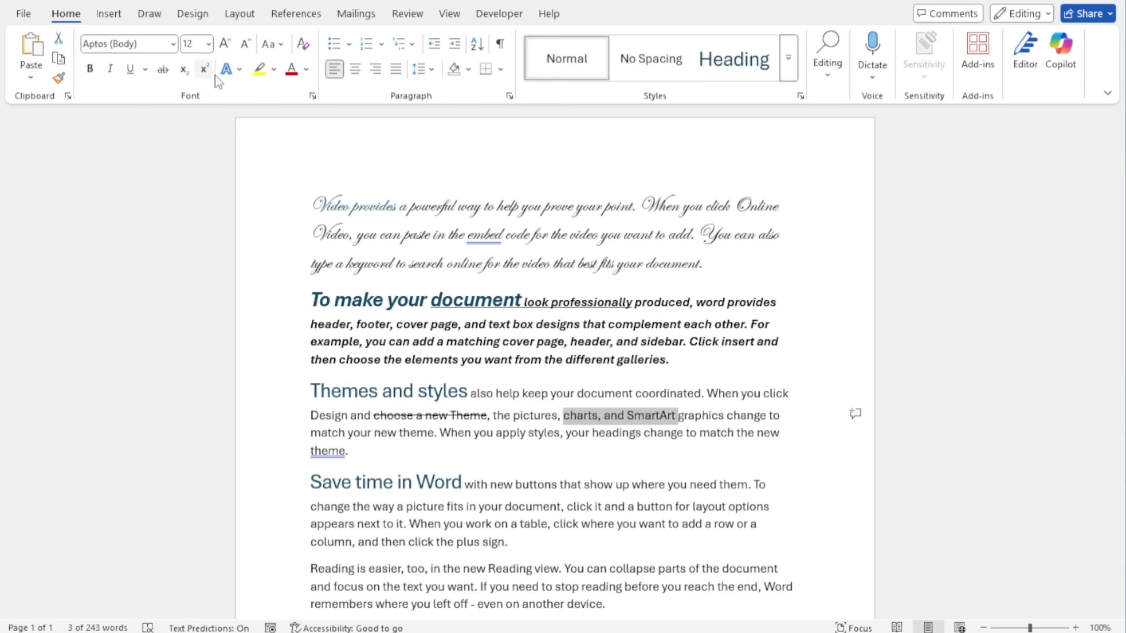
click(164, 70)
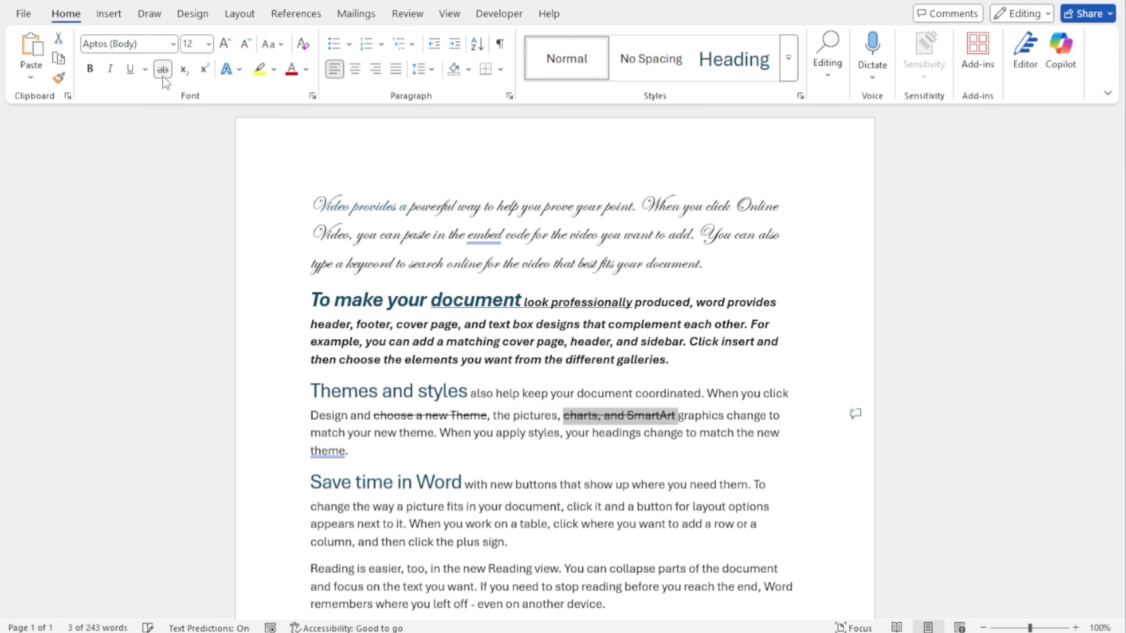
click(658, 434)
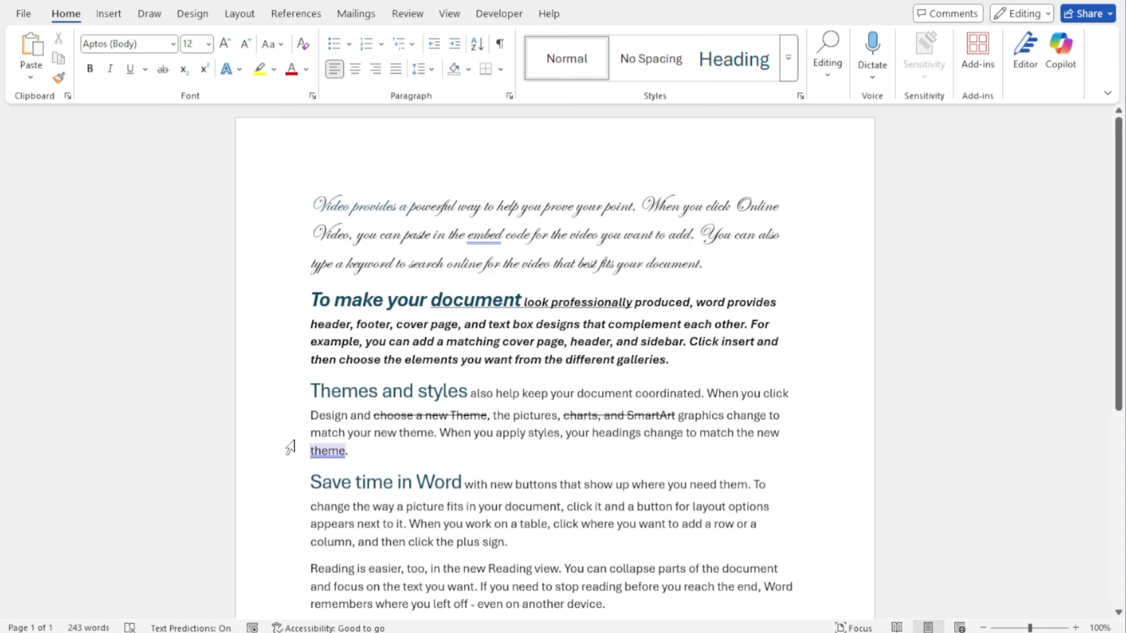
click(375, 460)
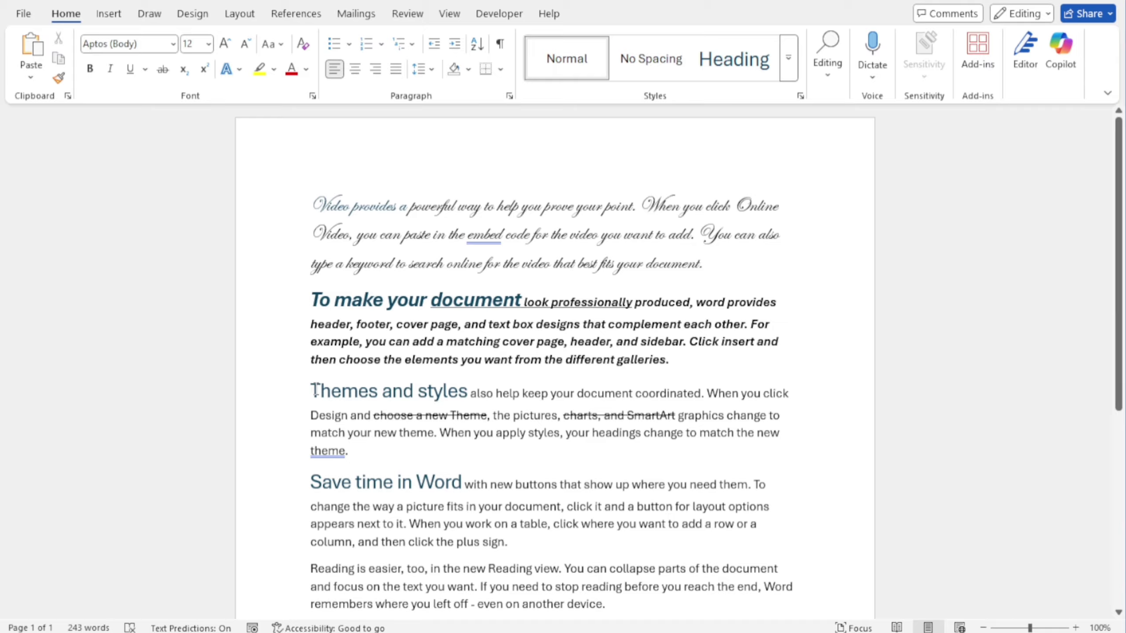
Add the line "H2O" below the third paragraph and make its 2 subscript.
key(Return)
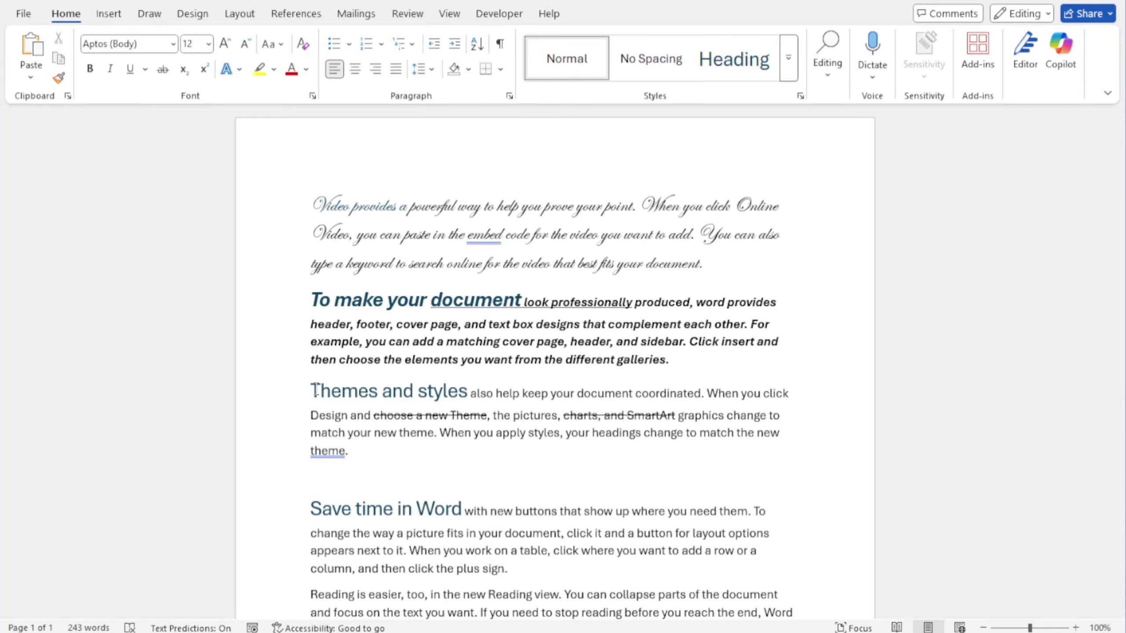
text(H2O)
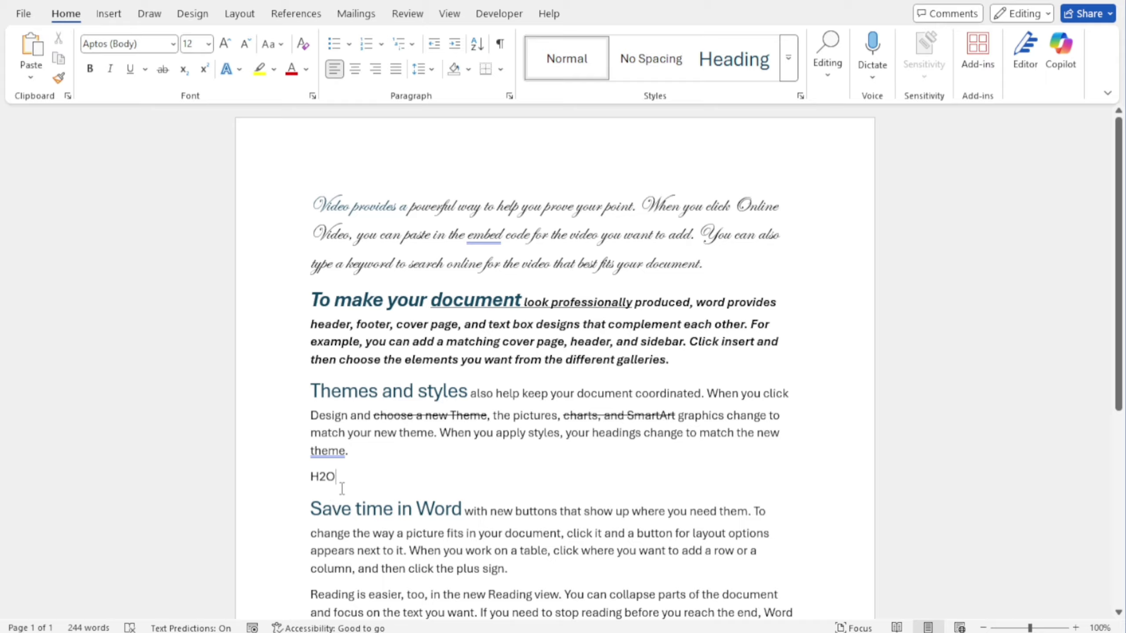
drag(319, 477, 327, 477)
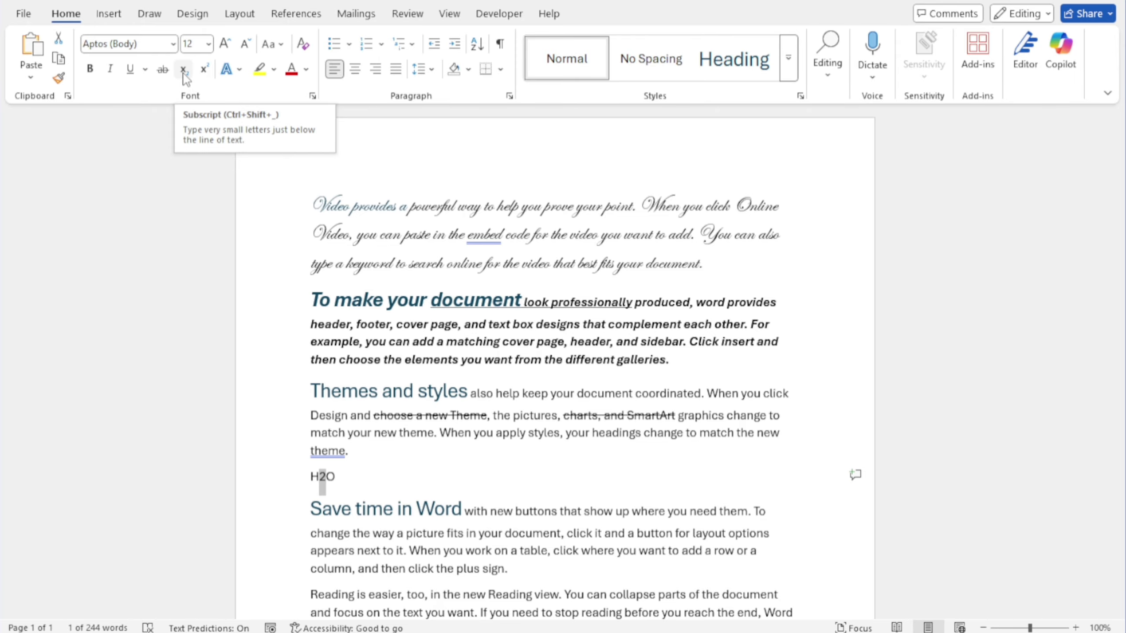
click(183, 69)
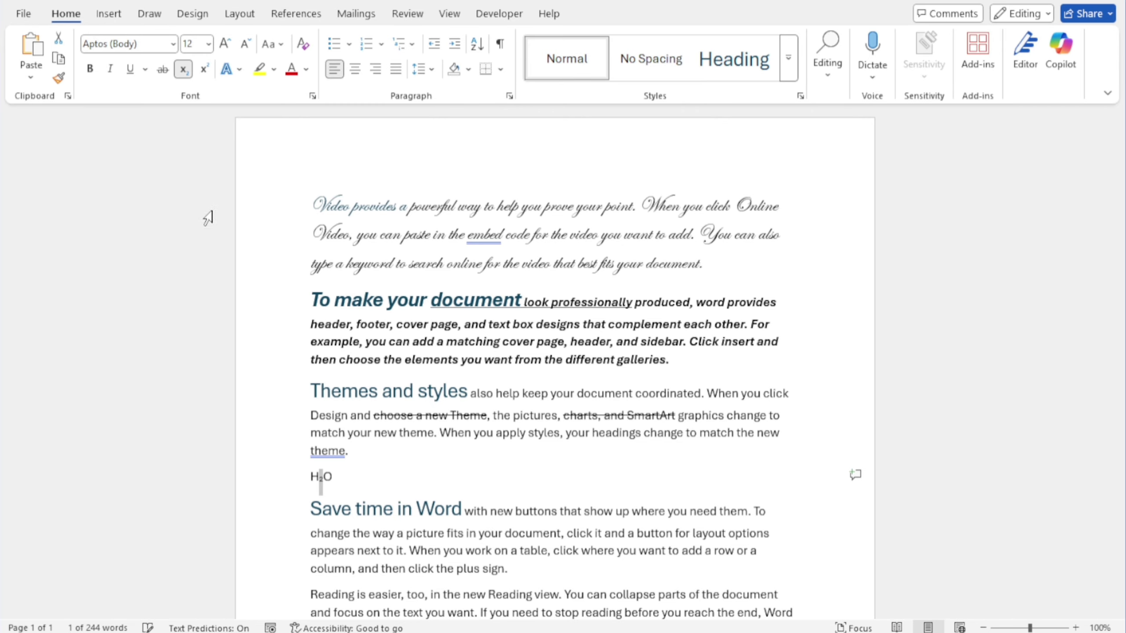
click(342, 479)
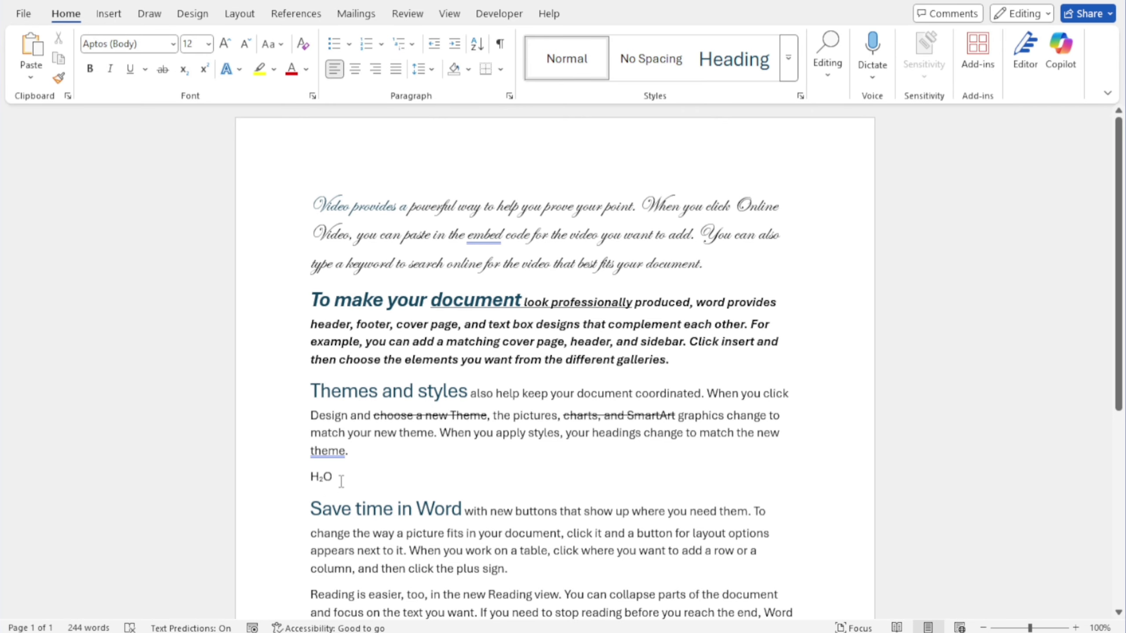
Add the line "(A+B)2" below H2O and make its final 2 superscript.
scroll(342, 481, up, 3)
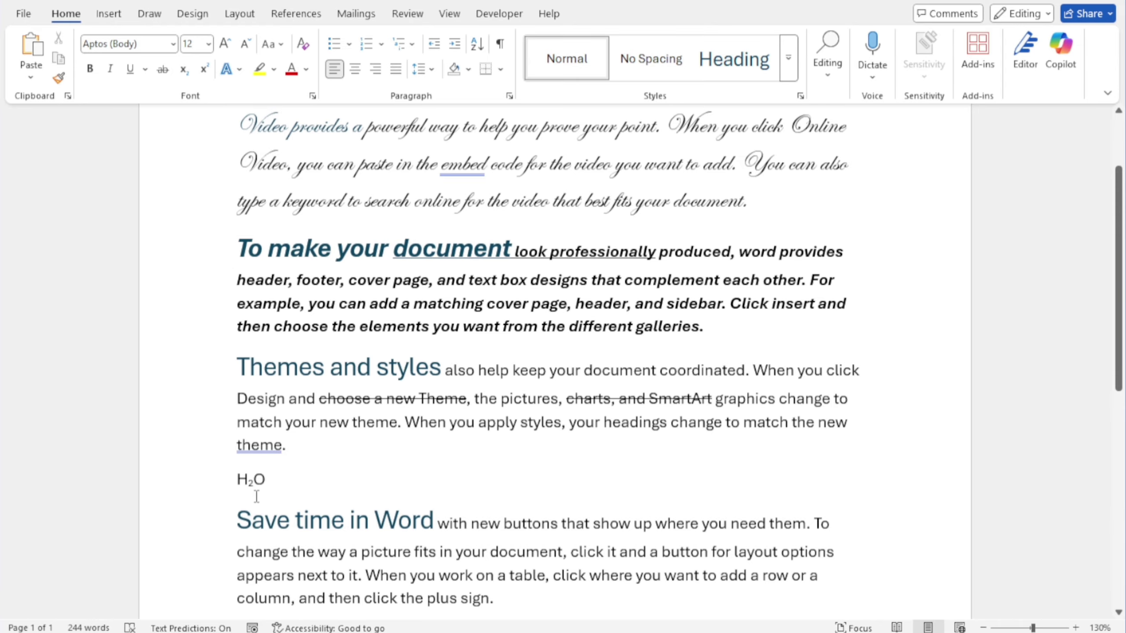
key(Return)
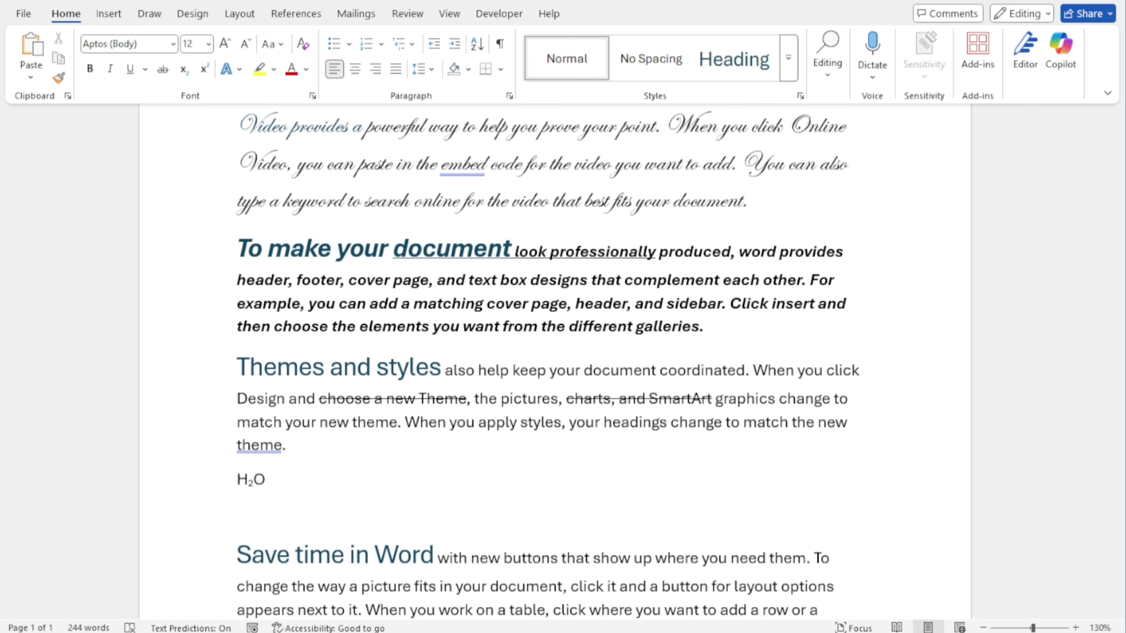
text(A+B))
key(Left)
key(Left)
key(Left)
key(Left)
key(Left)
key(Down)
key(Left)
key(Left)
key(Left)
text(()
key(End)
text(2)
key(shift+Left)
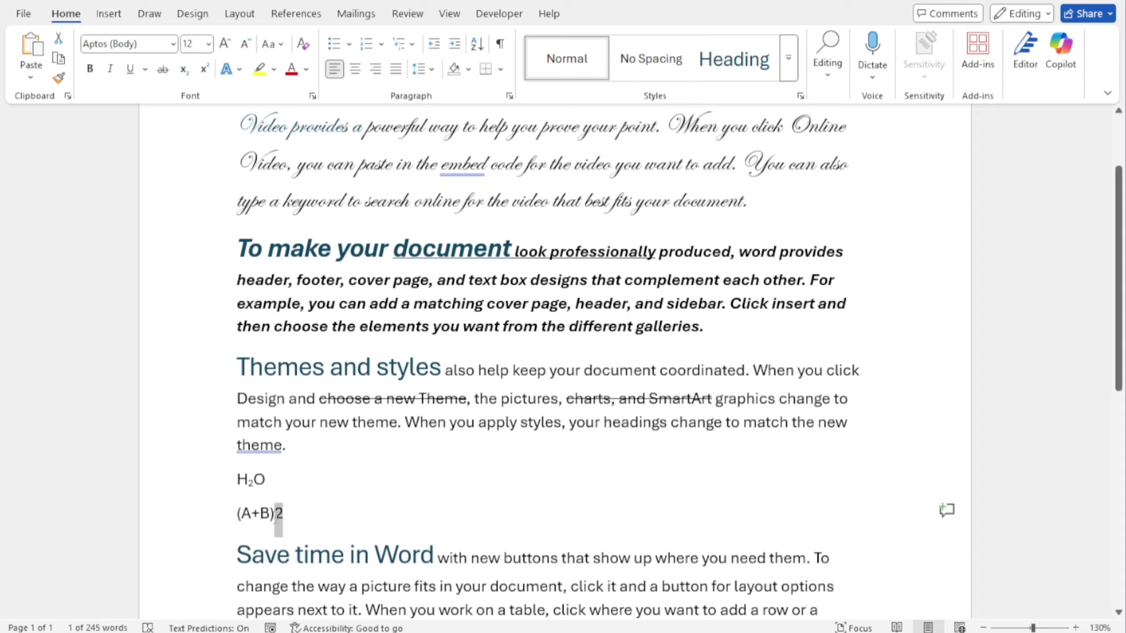
click(209, 74)
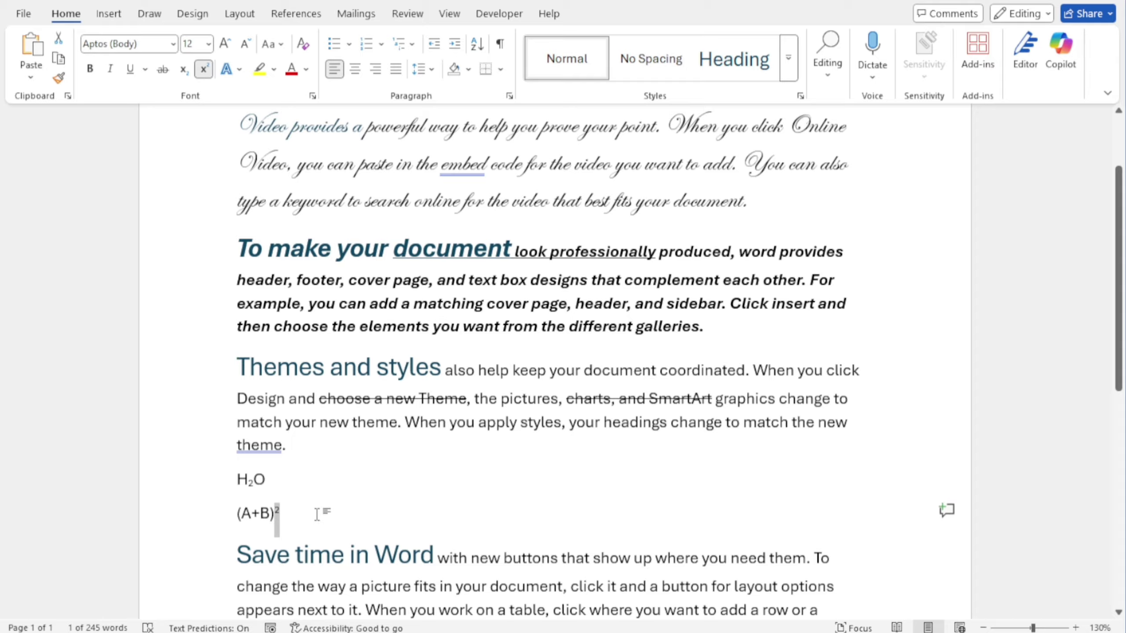
Increase the font size of both formula lines, H2O and (A+B)2, to 18.
drag(280, 513, 234, 479)
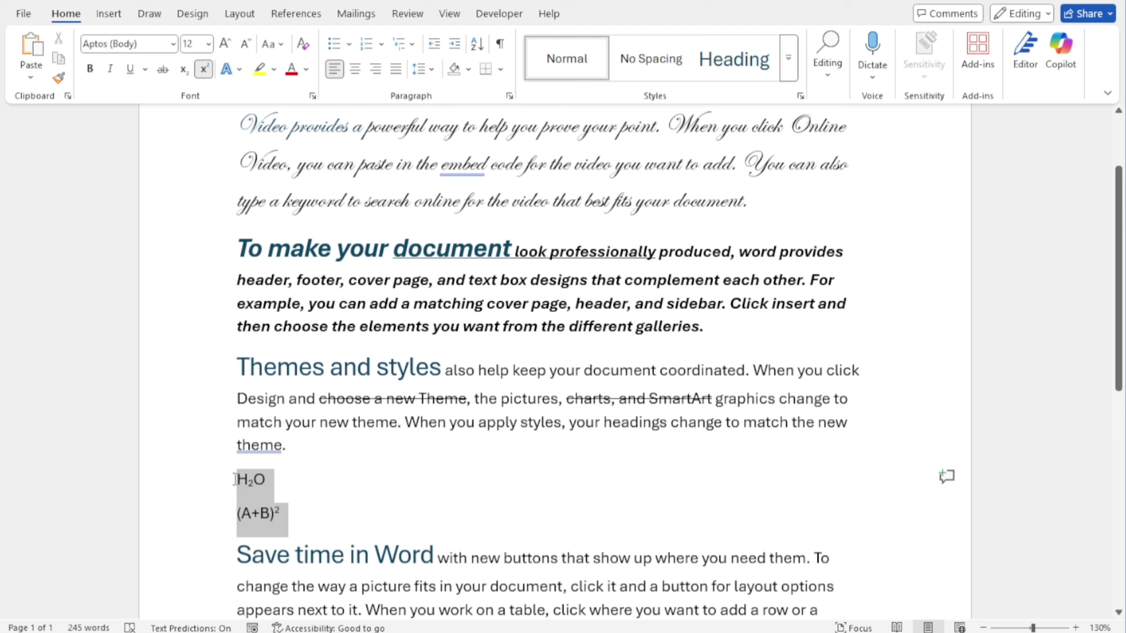
click(225, 44)
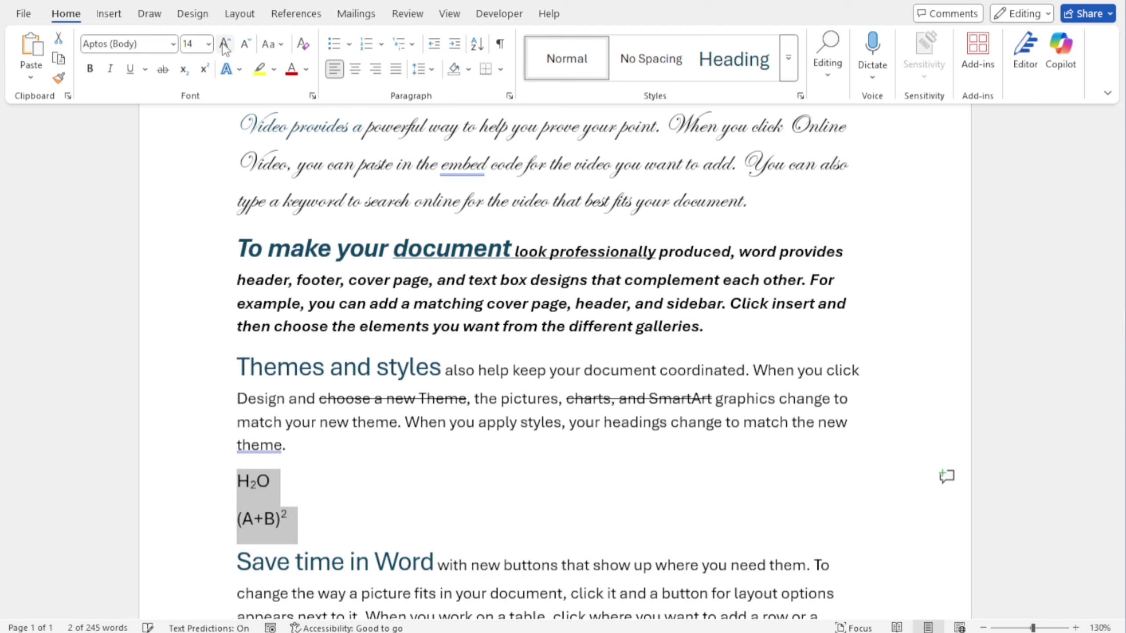
click(225, 44)
click(225, 43)
click(312, 530)
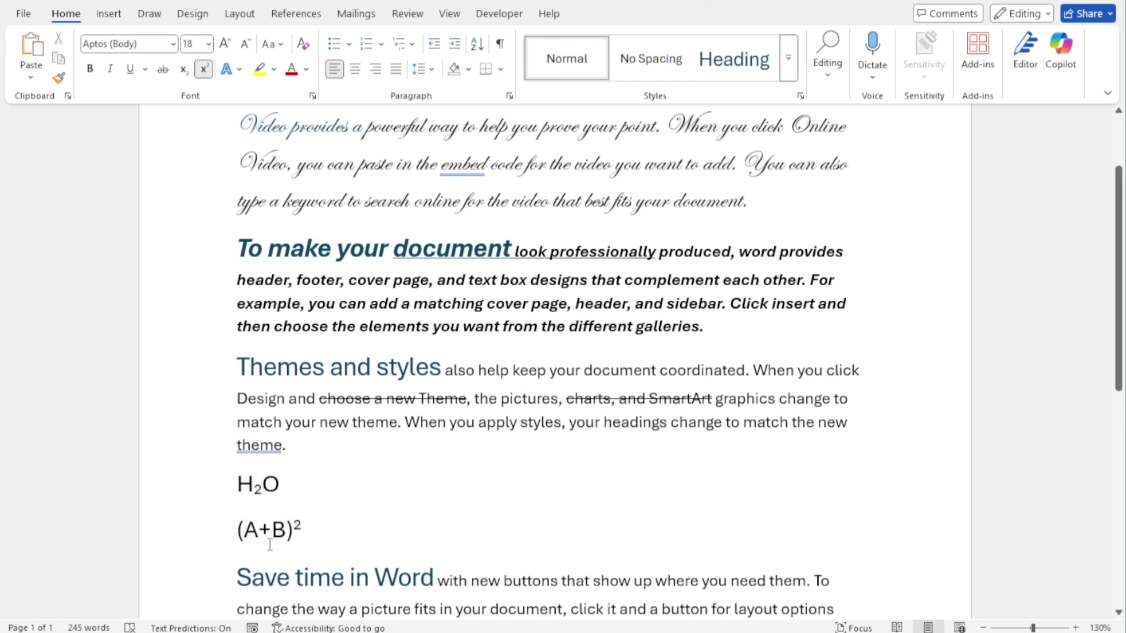
Select the subscript 2 in H2O and the superscript 2 in (A+B)2 in turn to check their formatting.
drag(263, 490, 255, 490)
click(301, 526)
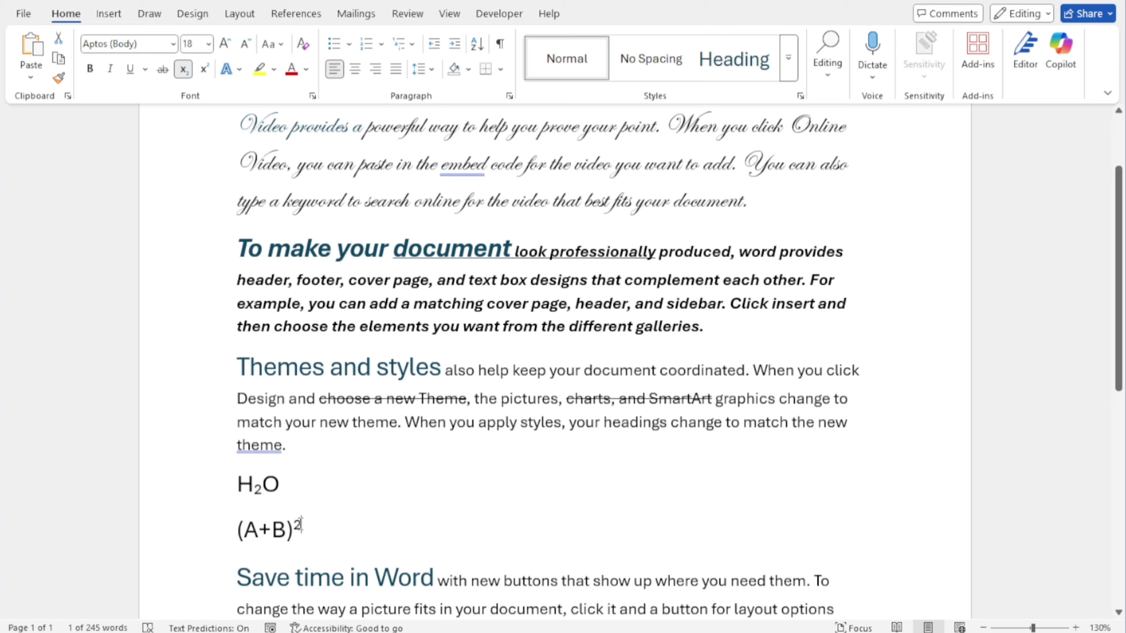
drag(301, 526, 293, 526)
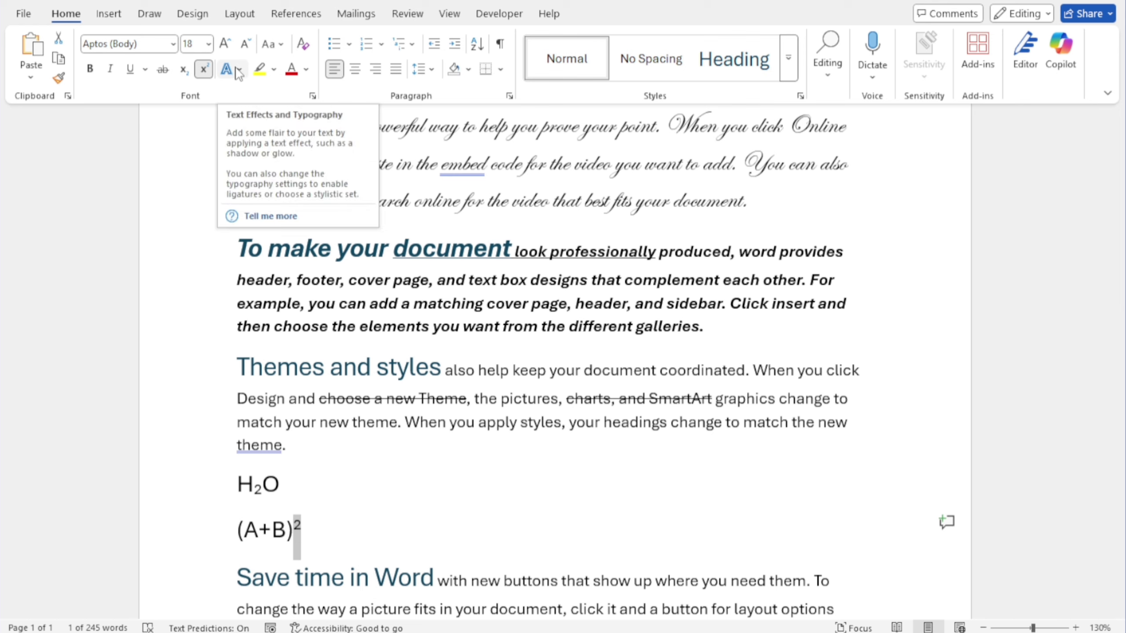
Apply the white text effect with a purple outline to the whole second paragraph, "To make your document".
click(335, 303)
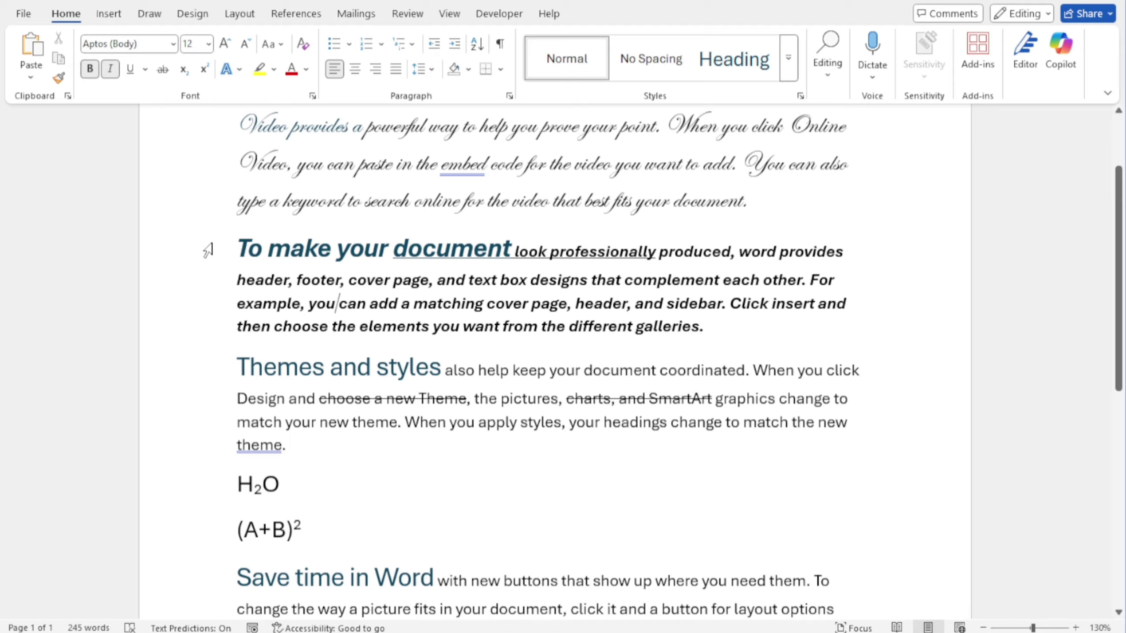
drag(219, 248, 218, 326)
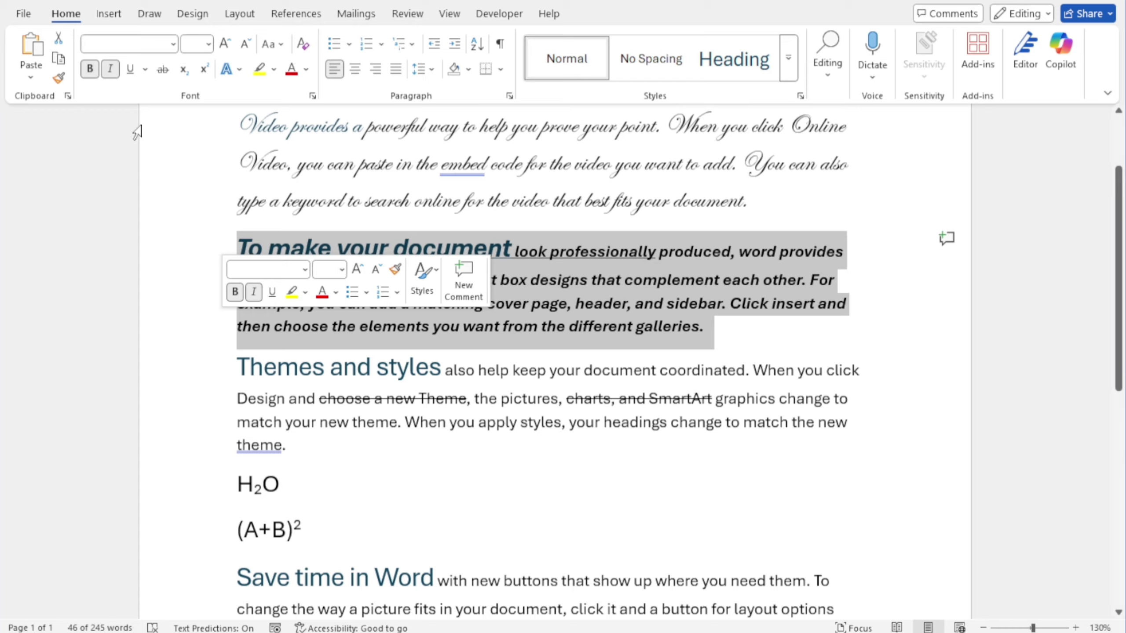
click(239, 70)
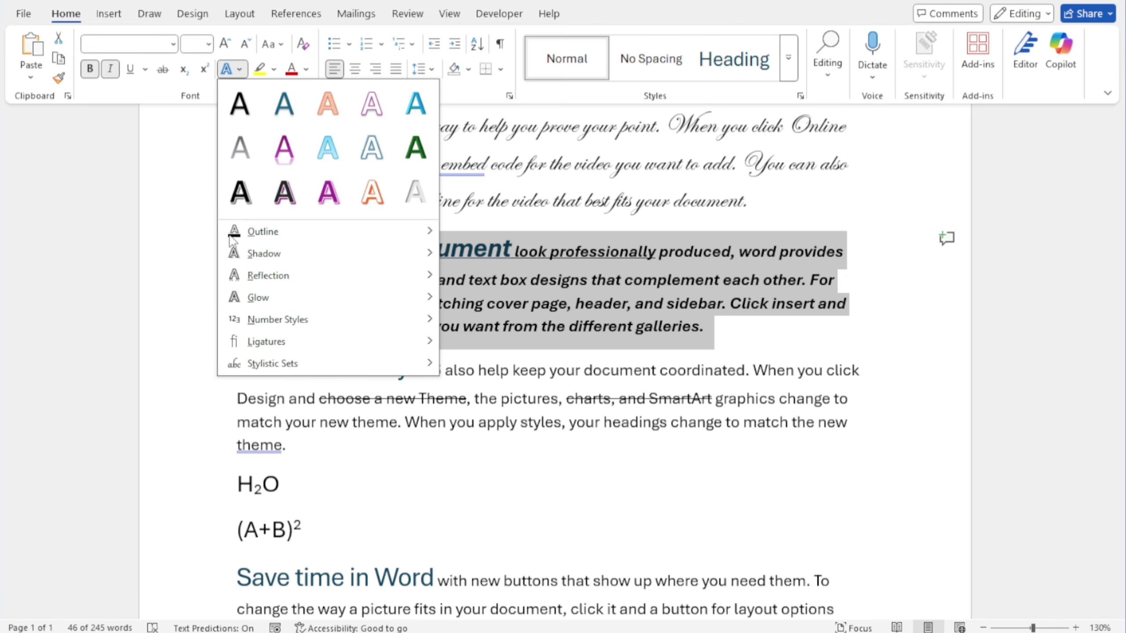
mouse_move(290, 234)
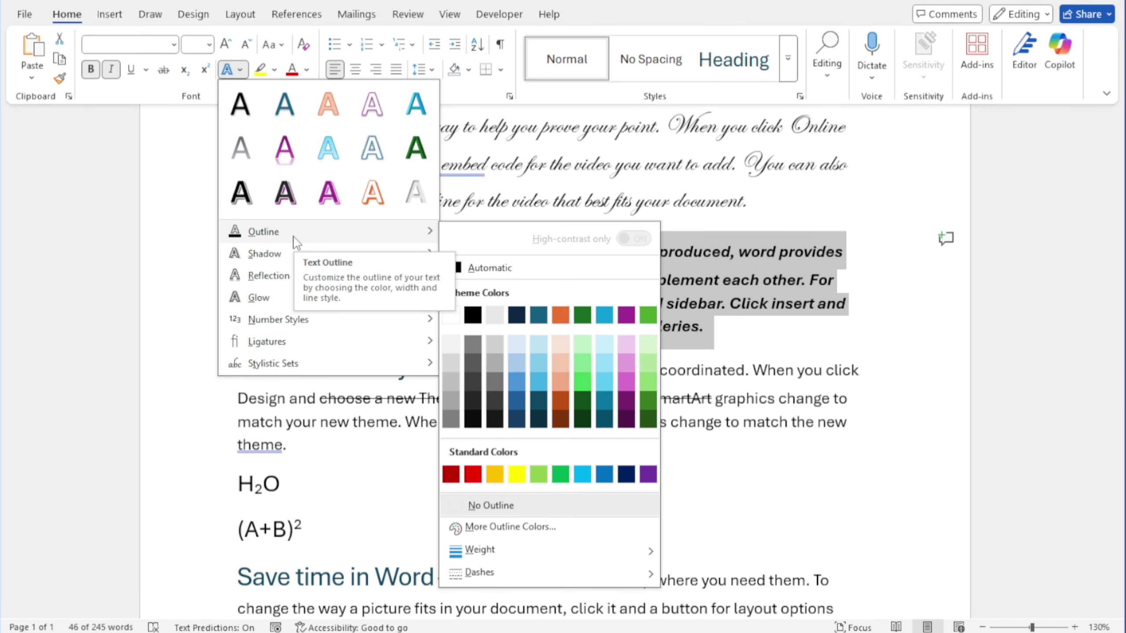
mouse_move(279, 259)
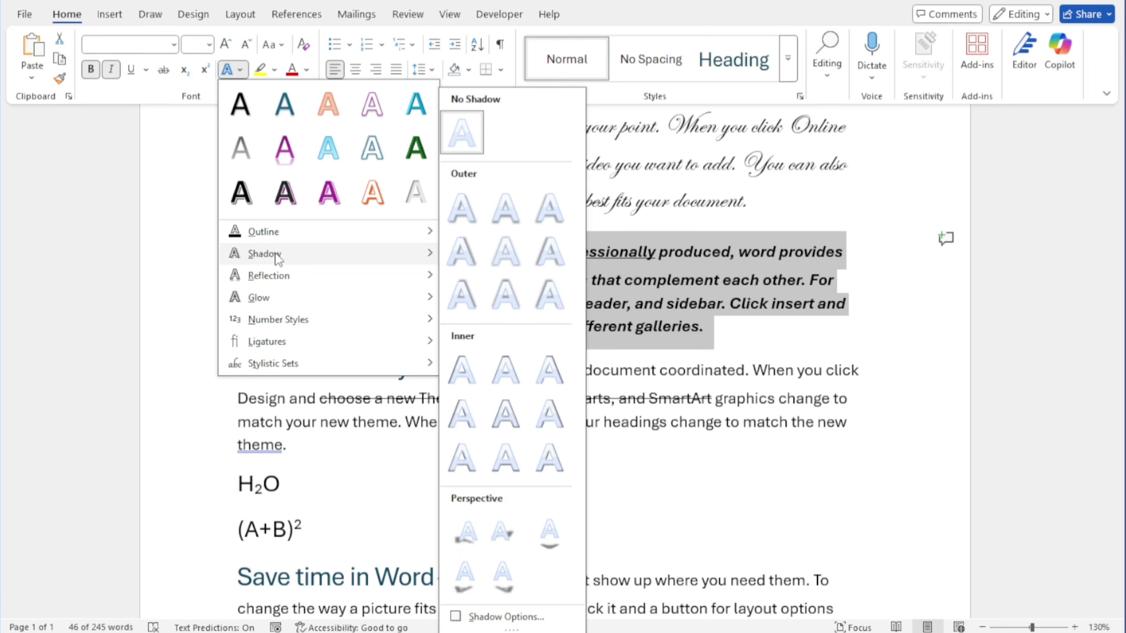
mouse_move(257, 284)
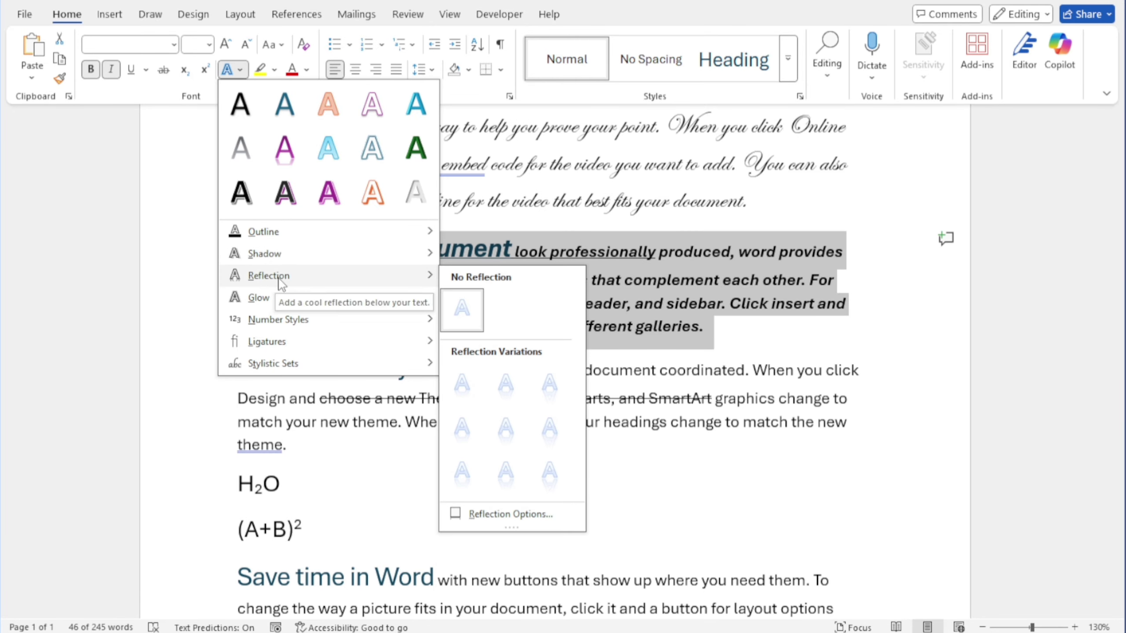
mouse_move(262, 304)
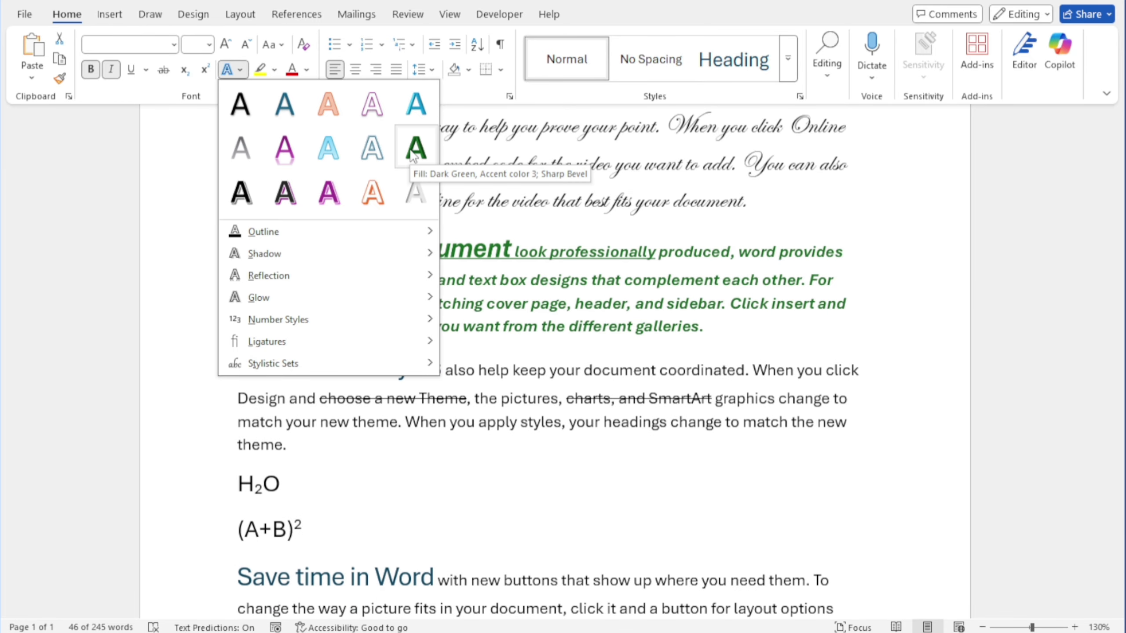
click(372, 105)
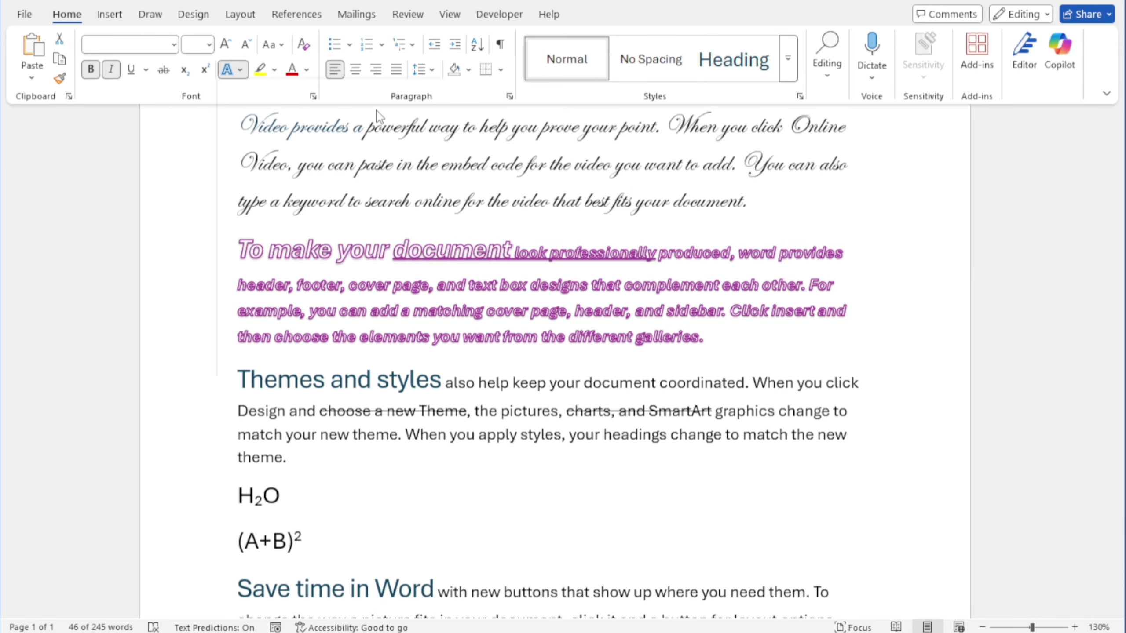
triple_click(288, 316)
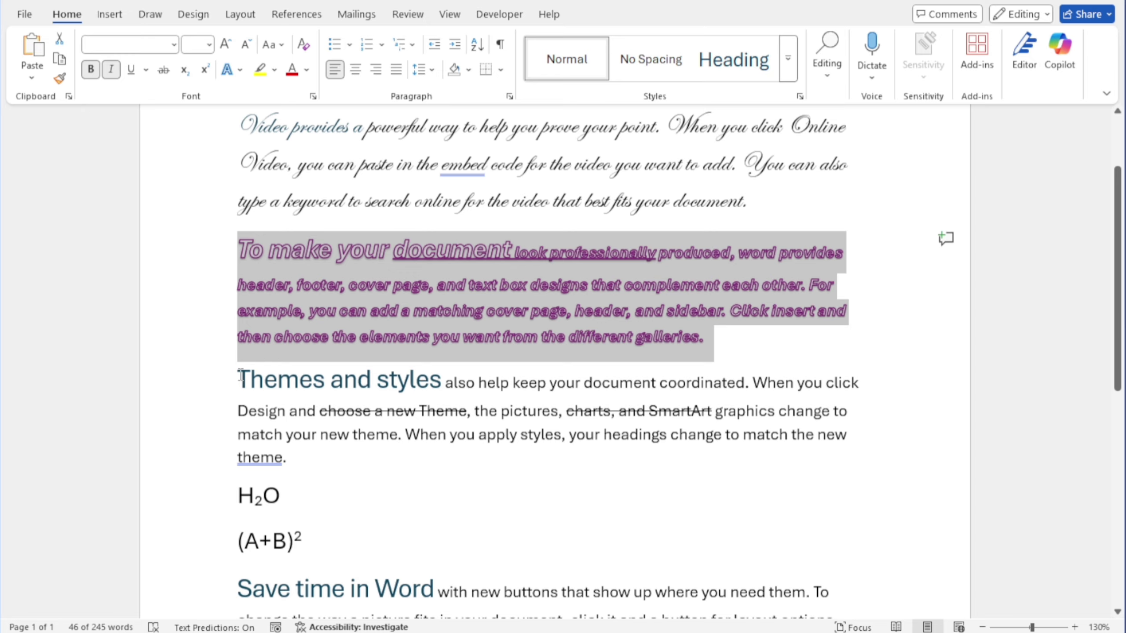
Highlight the words "Themes and styles" in yellow.
drag(240, 375, 410, 377)
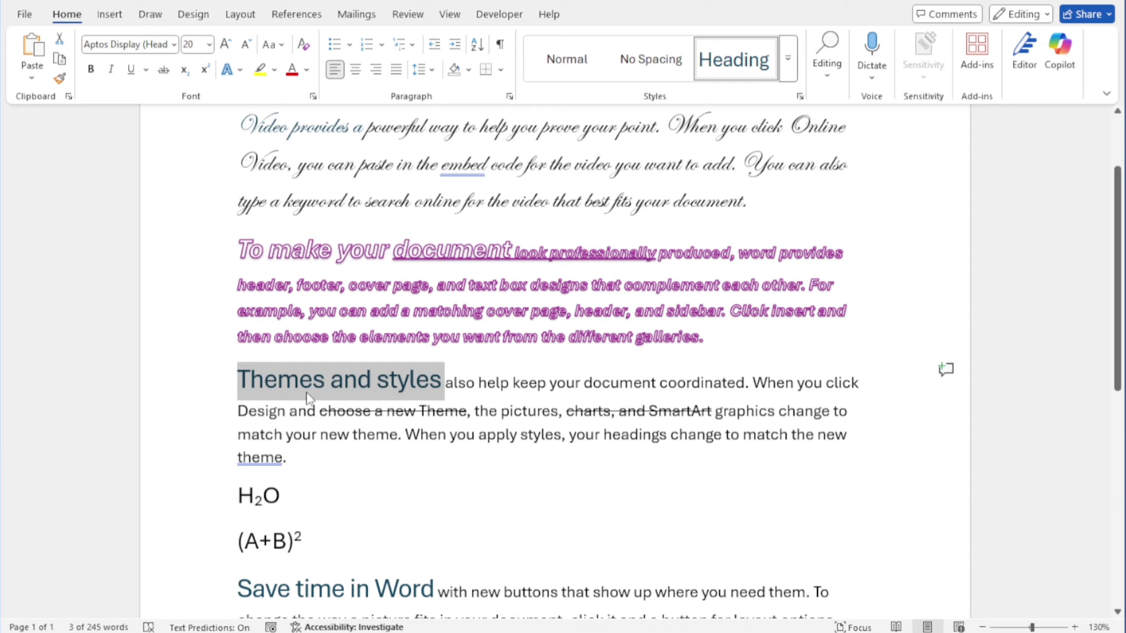
click(277, 71)
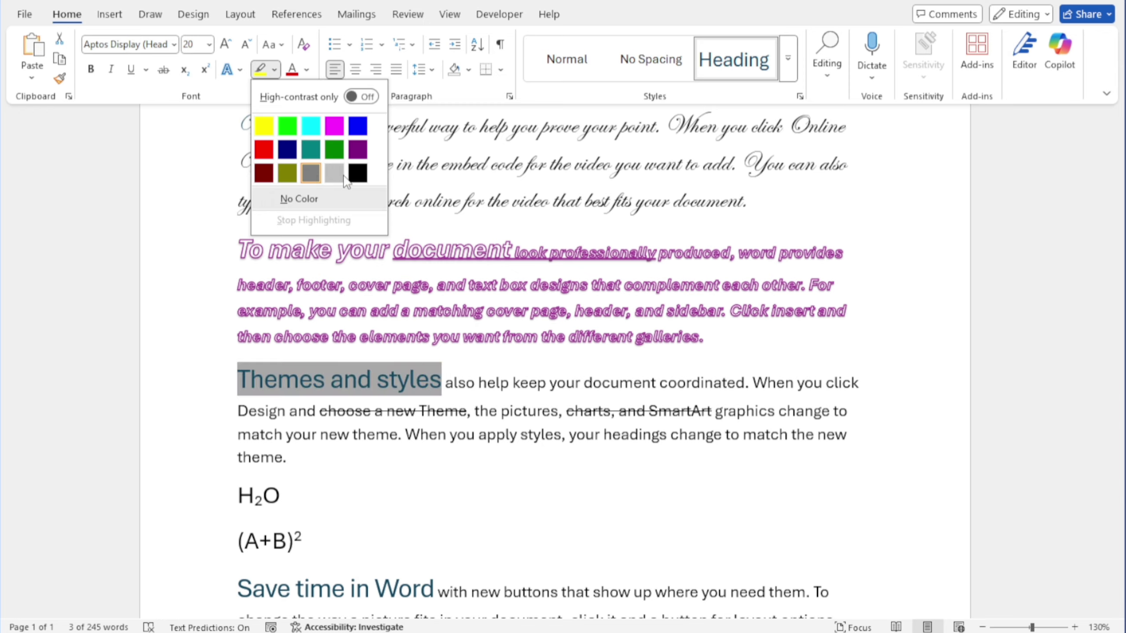
click(271, 129)
key(Right)
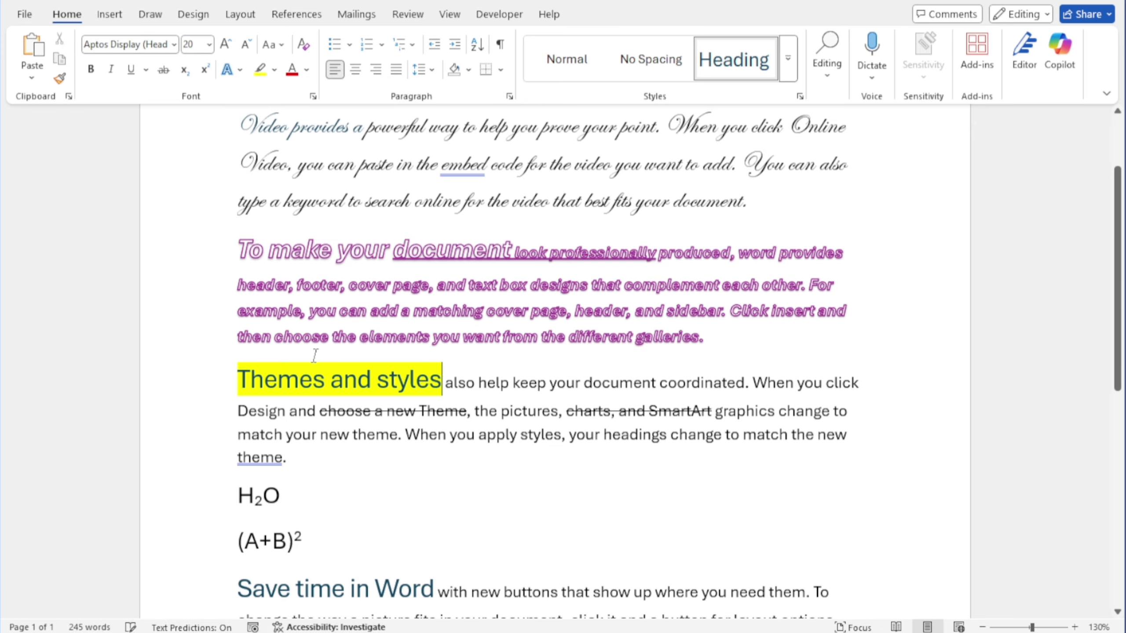
Change the font color of "help keep your document coordinated" in the third paragraph to standard red.
click(482, 382)
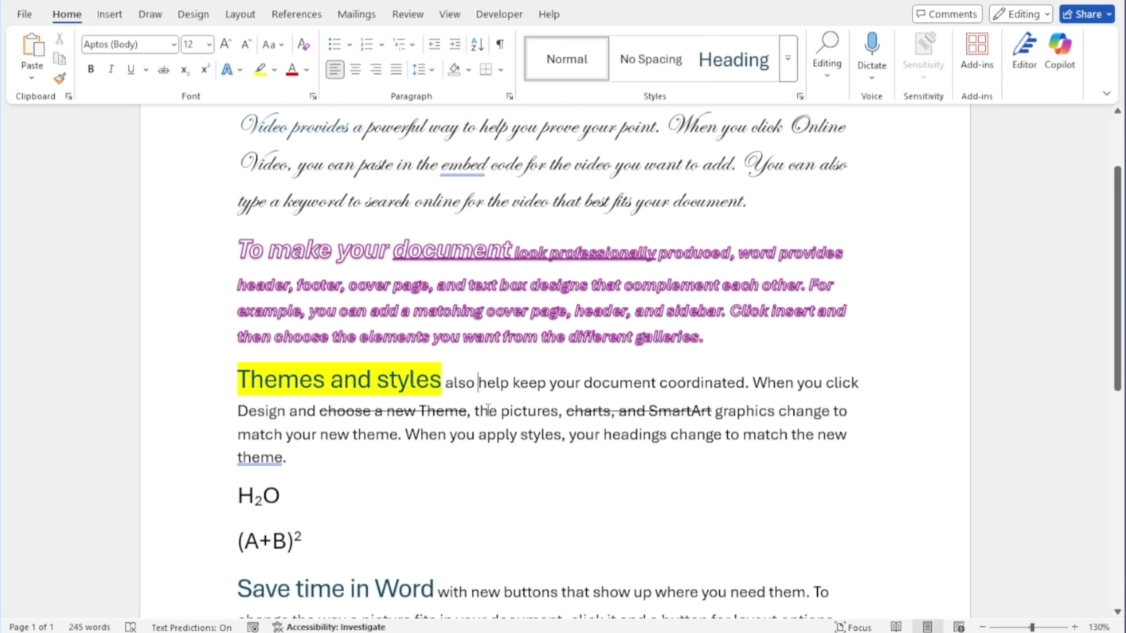
drag(480, 384, 708, 385)
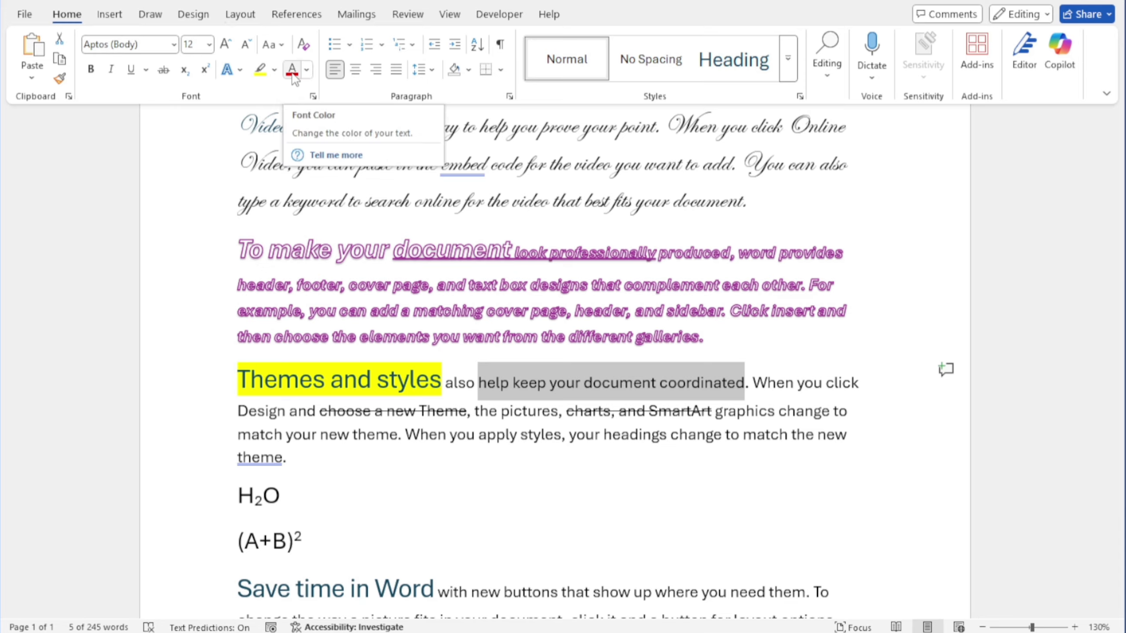
click(309, 74)
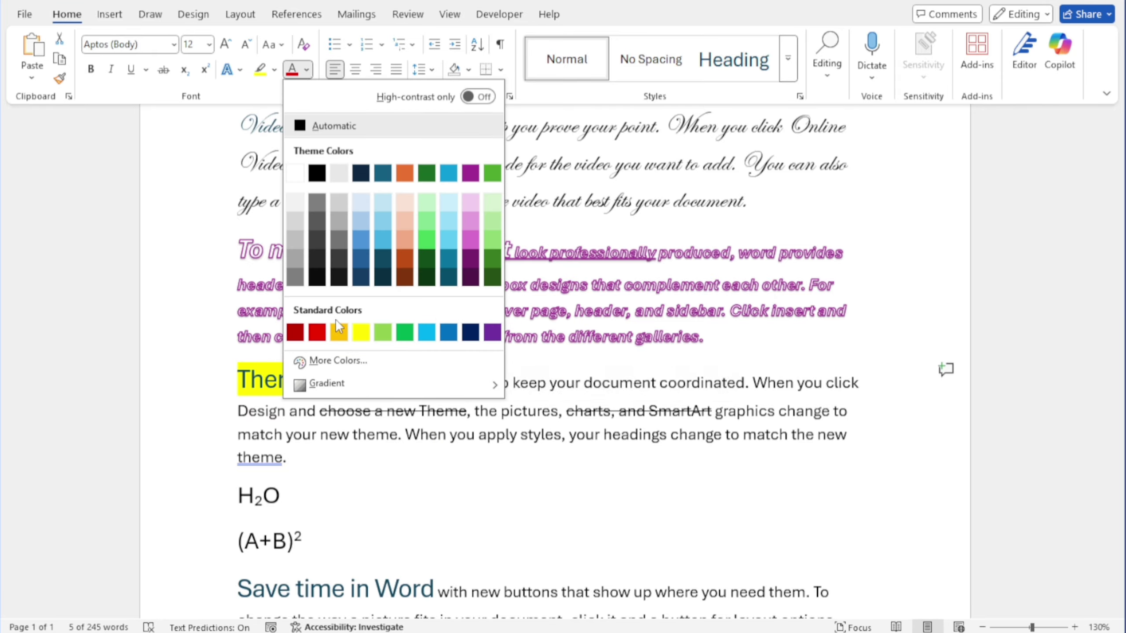
click(316, 333)
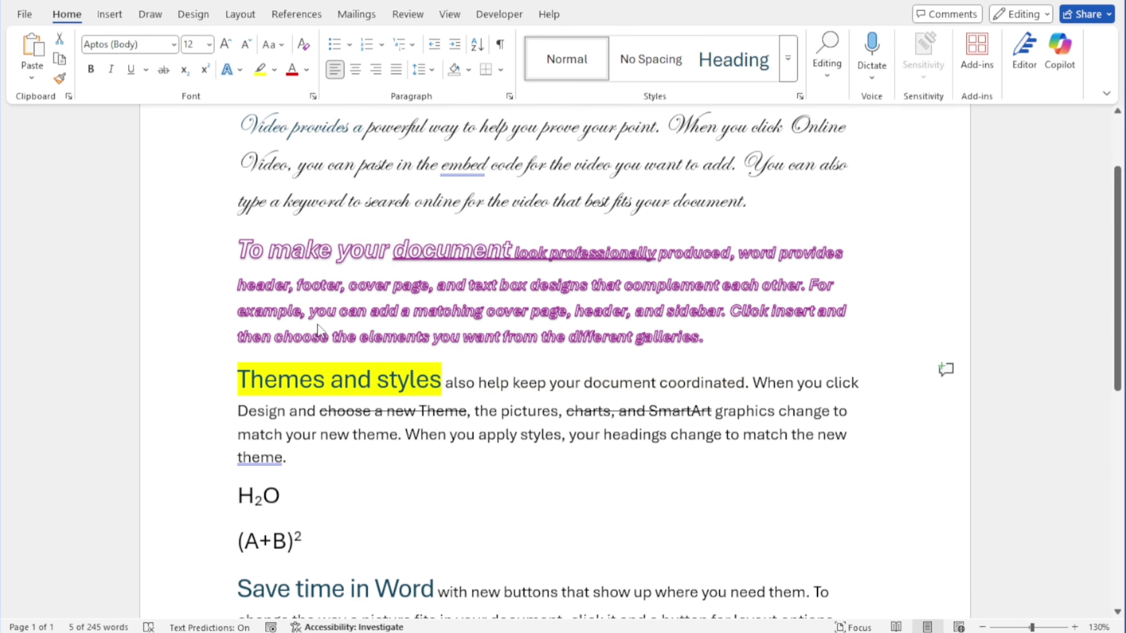
click(513, 382)
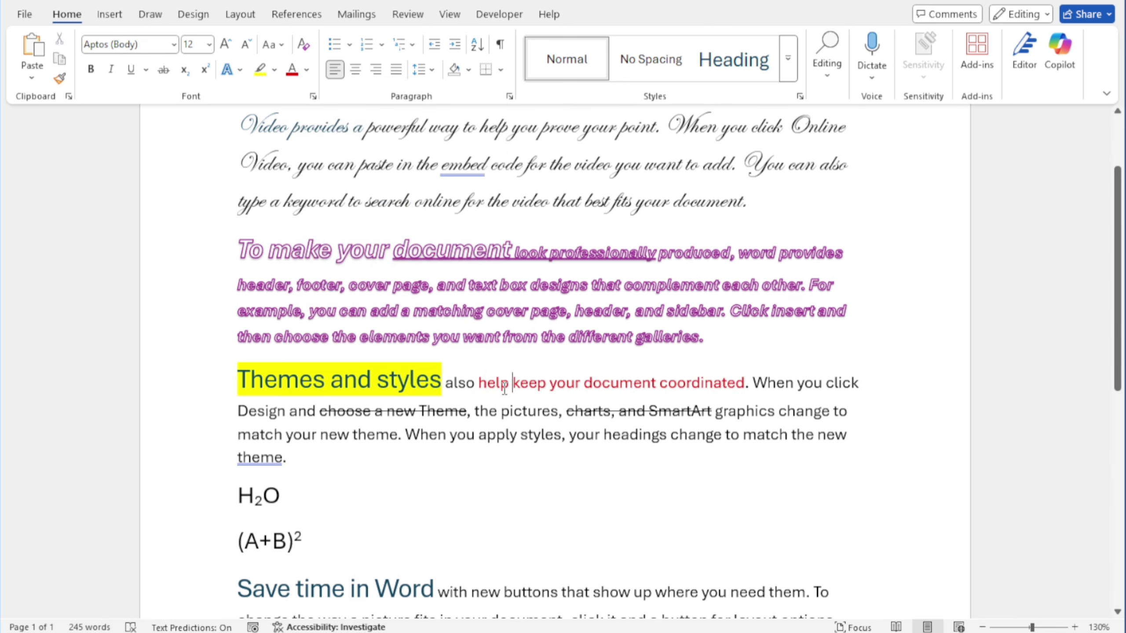
drag(481, 381, 711, 394)
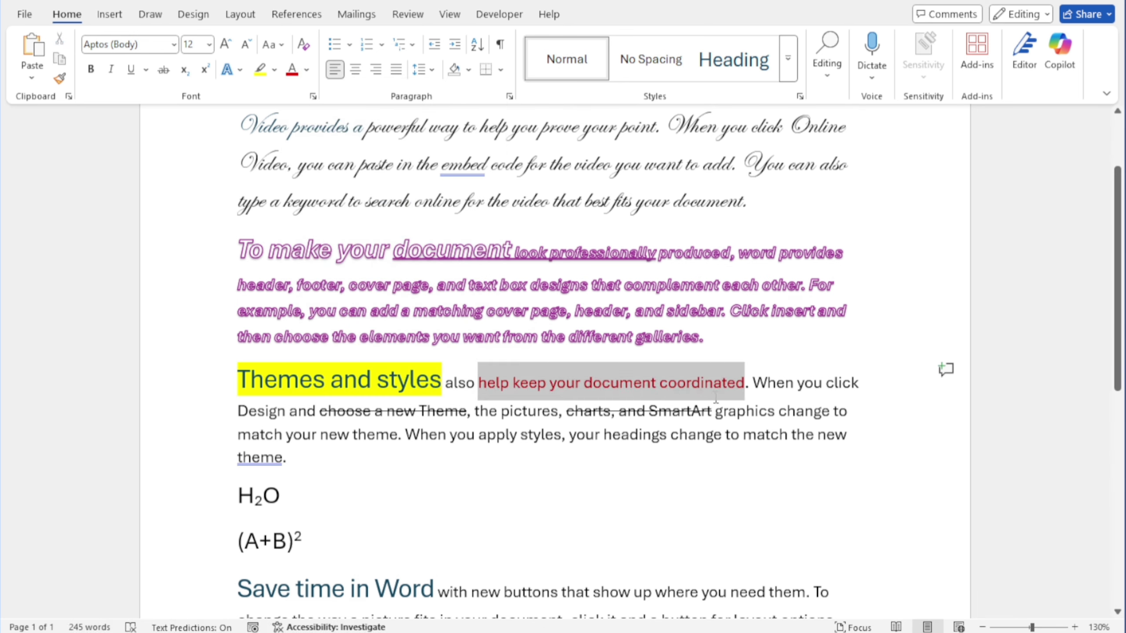
click(575, 382)
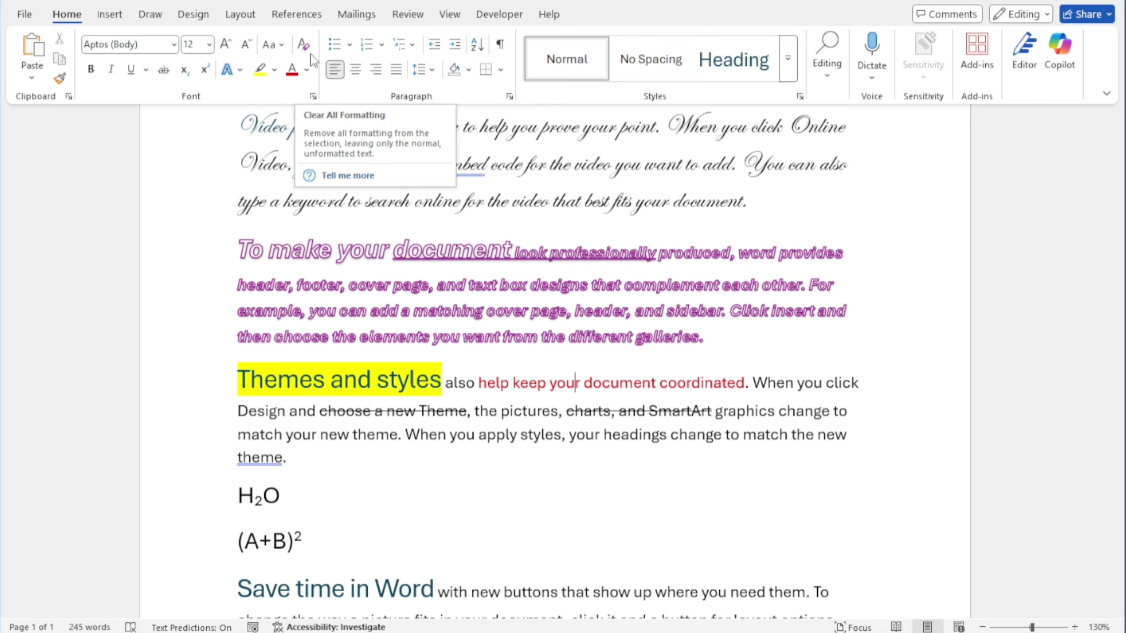
click(292, 250)
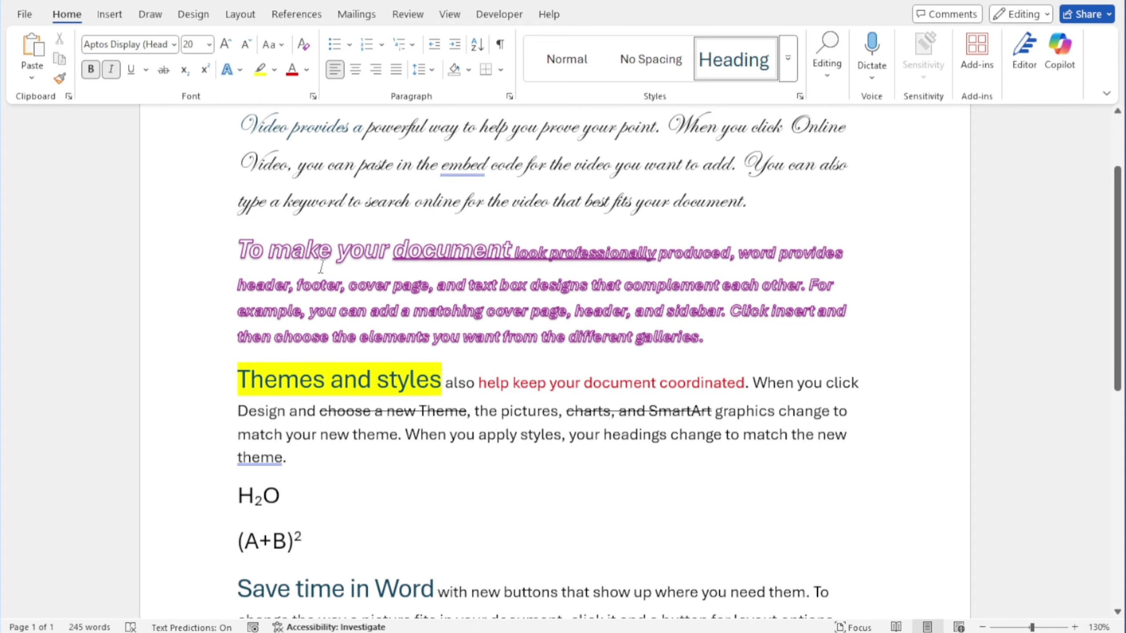
ctrl+scroll(321, 267, down, 1)
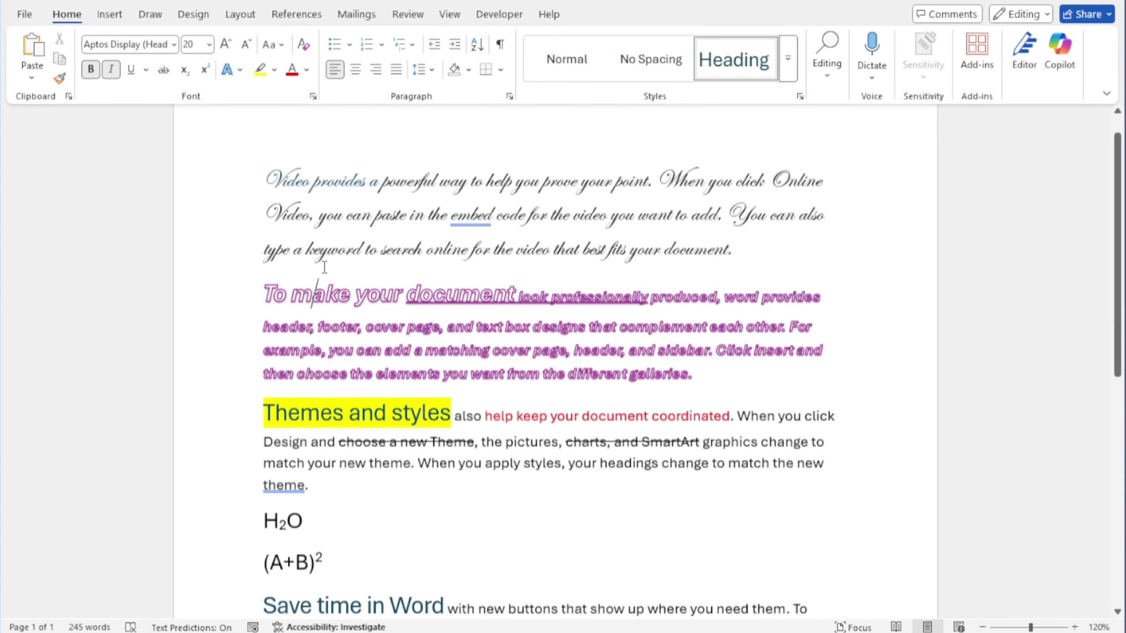
Clear all formatting from the first paragraph through the opening line of the "Save time in Word" paragraph.
scroll(324, 268, down, 3)
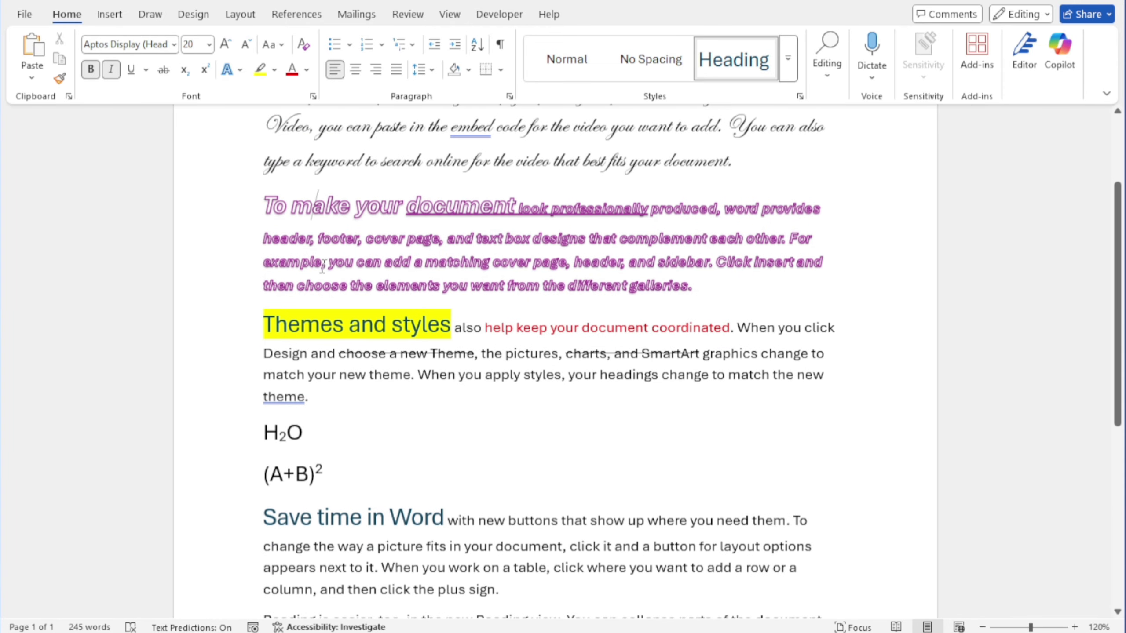
scroll(321, 266, up, 2)
scroll(234, 206, down, 1)
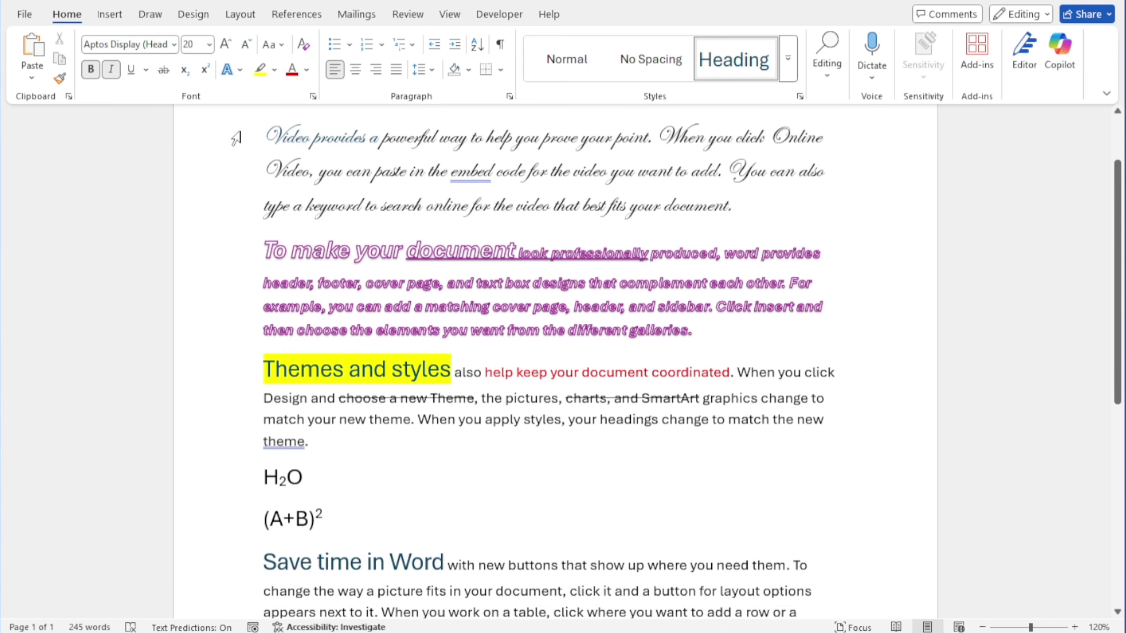
drag(236, 139, 233, 561)
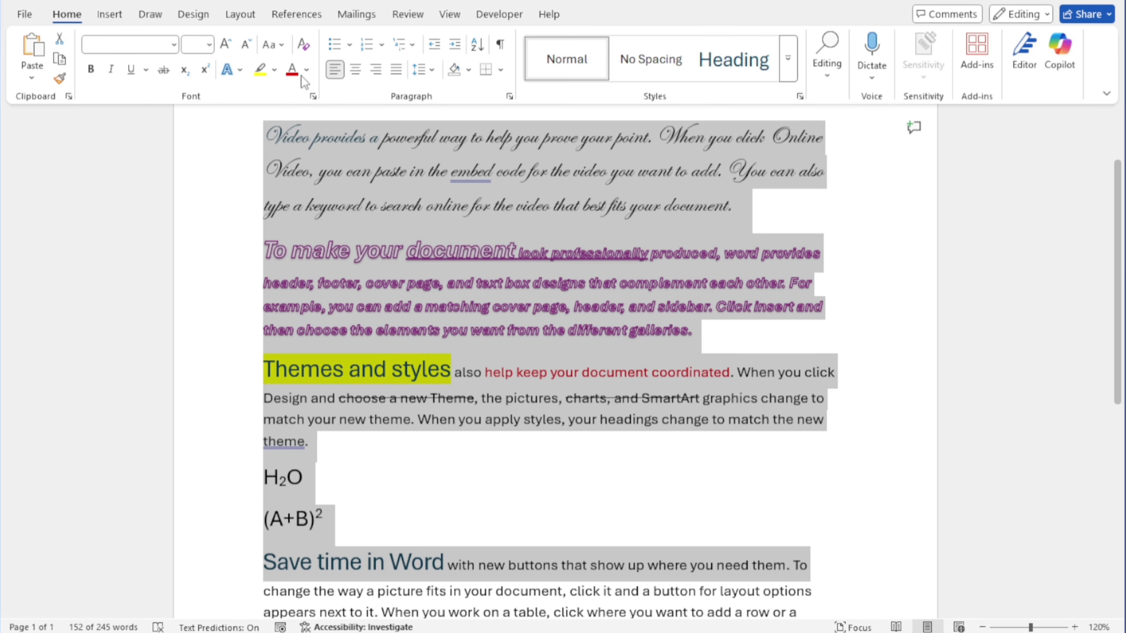
click(304, 50)
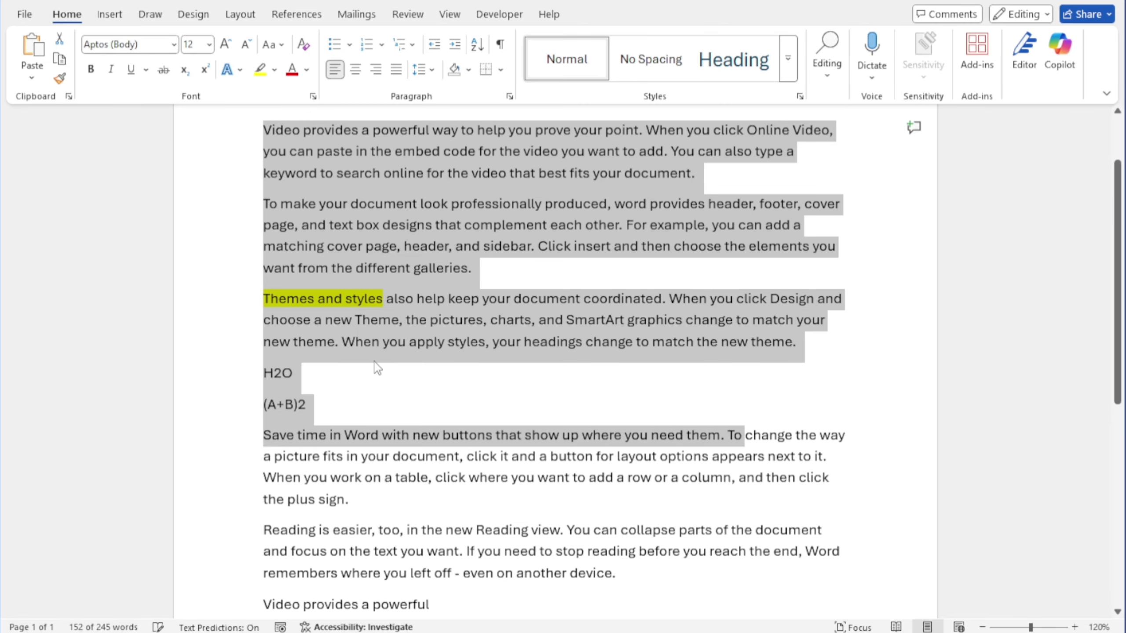
scroll(377, 397, up, 1)
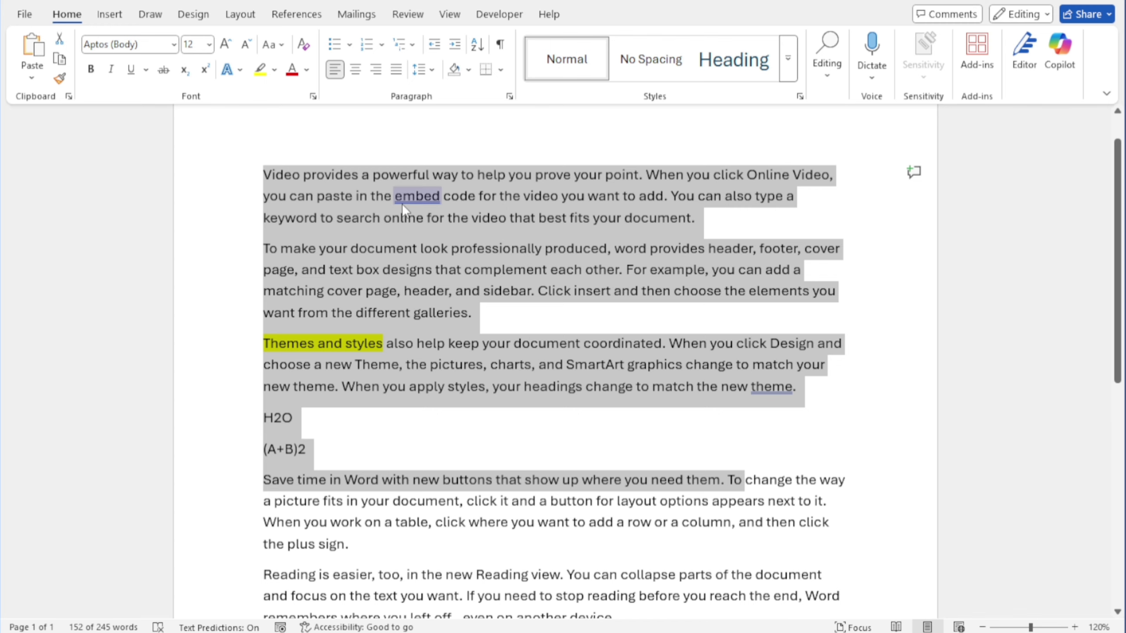
click(434, 385)
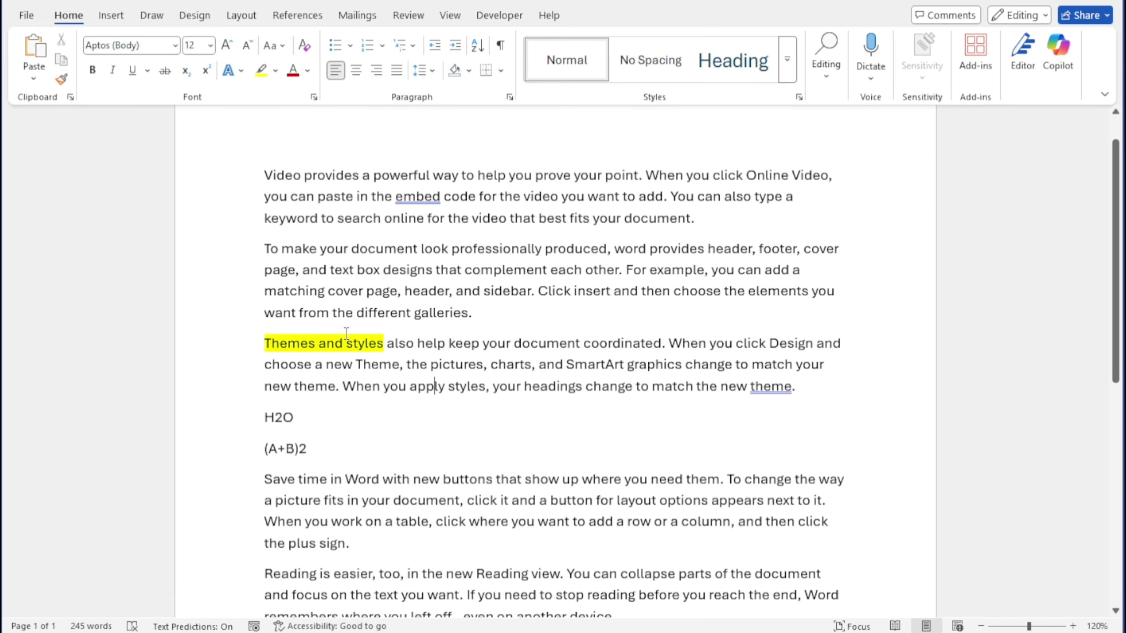
Select all of the document's text and turn the paragraphs into a bulleted list with check mark bullets.
scroll(346, 333, down, 2)
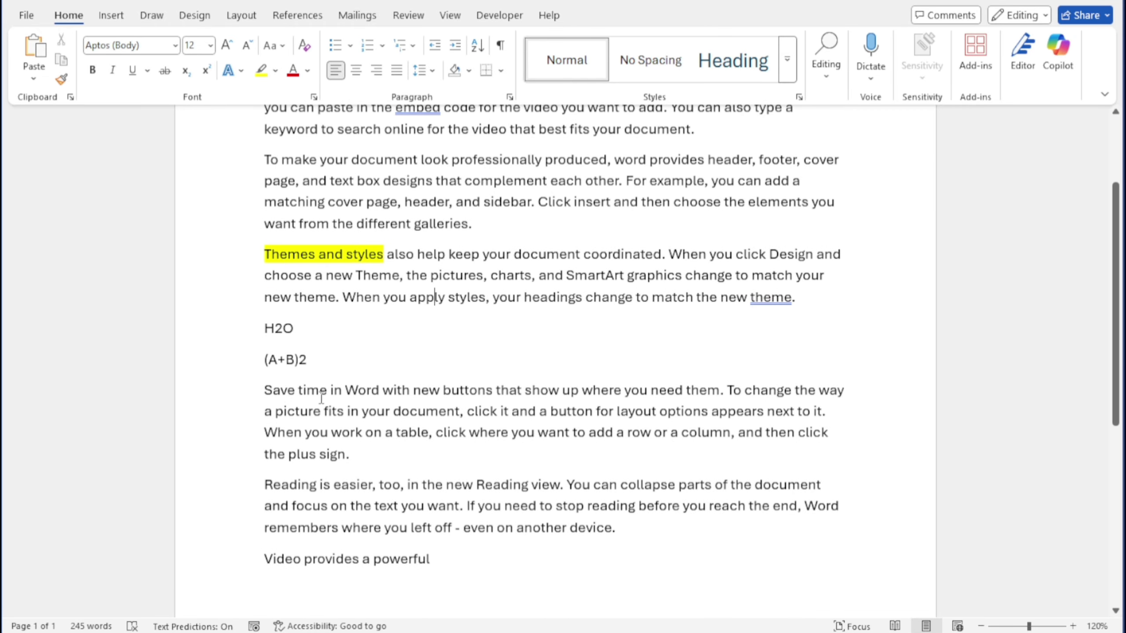
click(331, 393)
scroll(331, 393, up, 2)
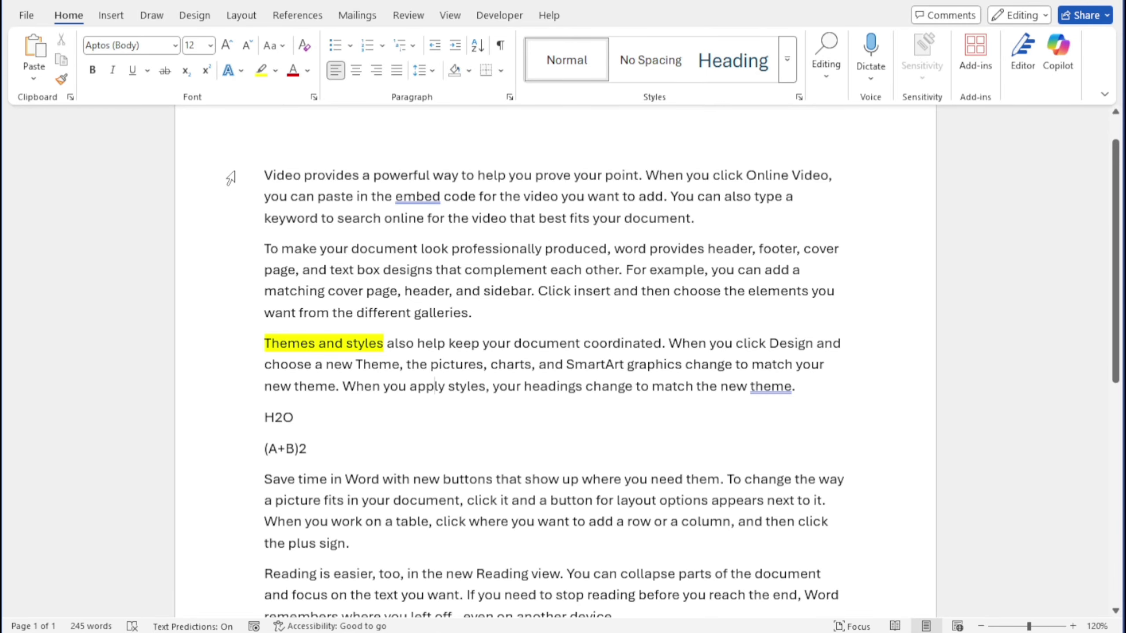
drag(231, 178, 262, 596)
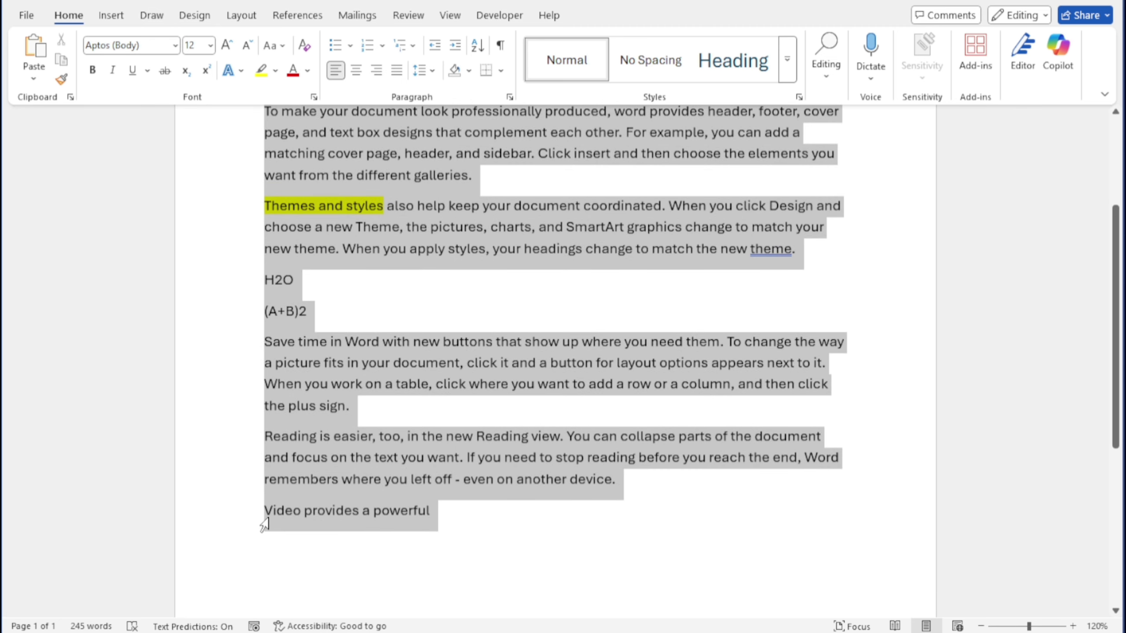
scroll(401, 341, up, 5)
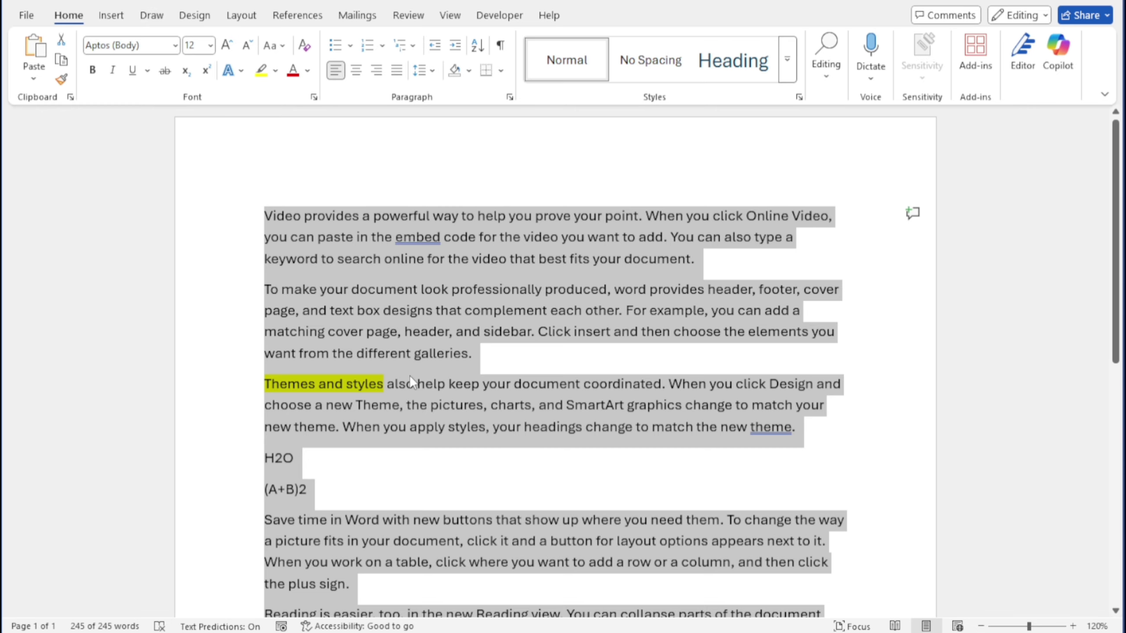
click(349, 51)
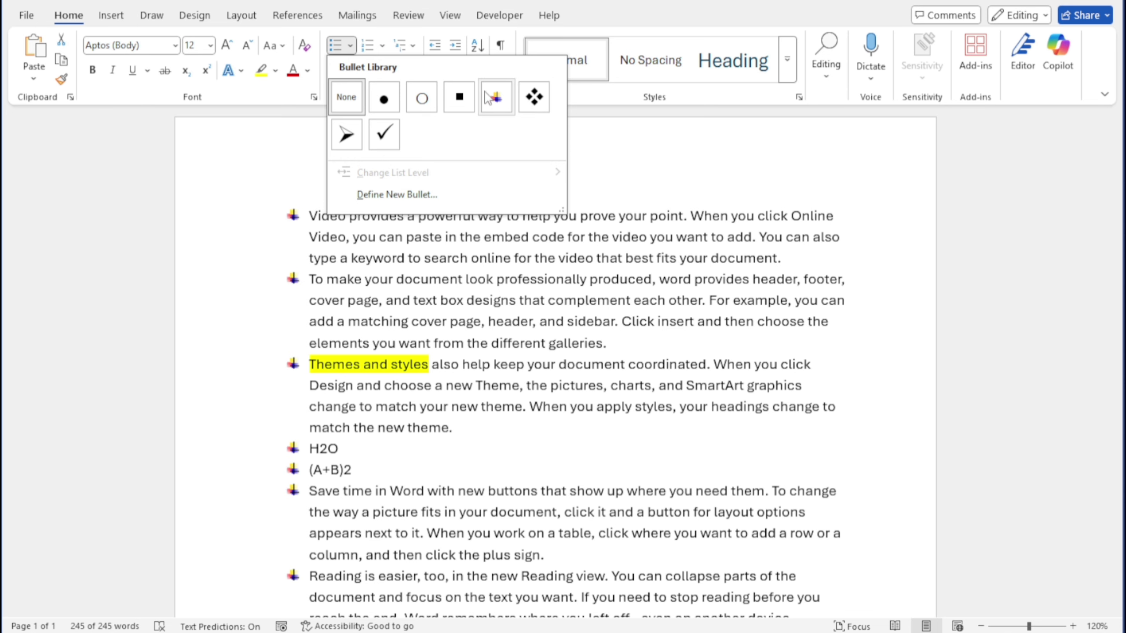
click(383, 135)
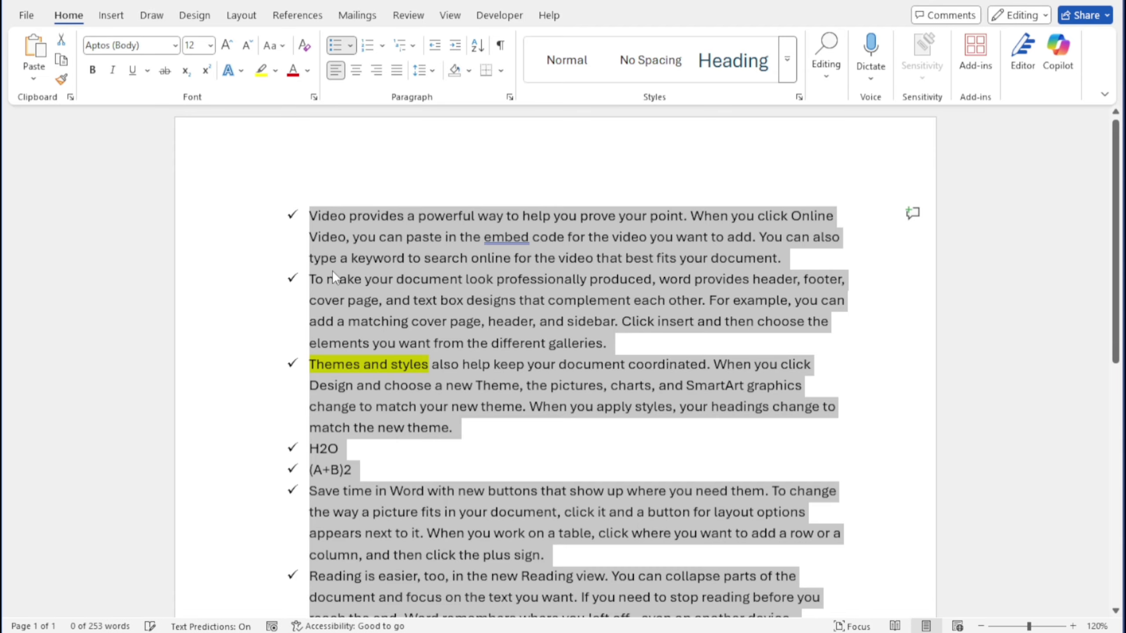
Define a new bullet from Wingdings symbol 204 and apply it to the selected list.
click(350, 47)
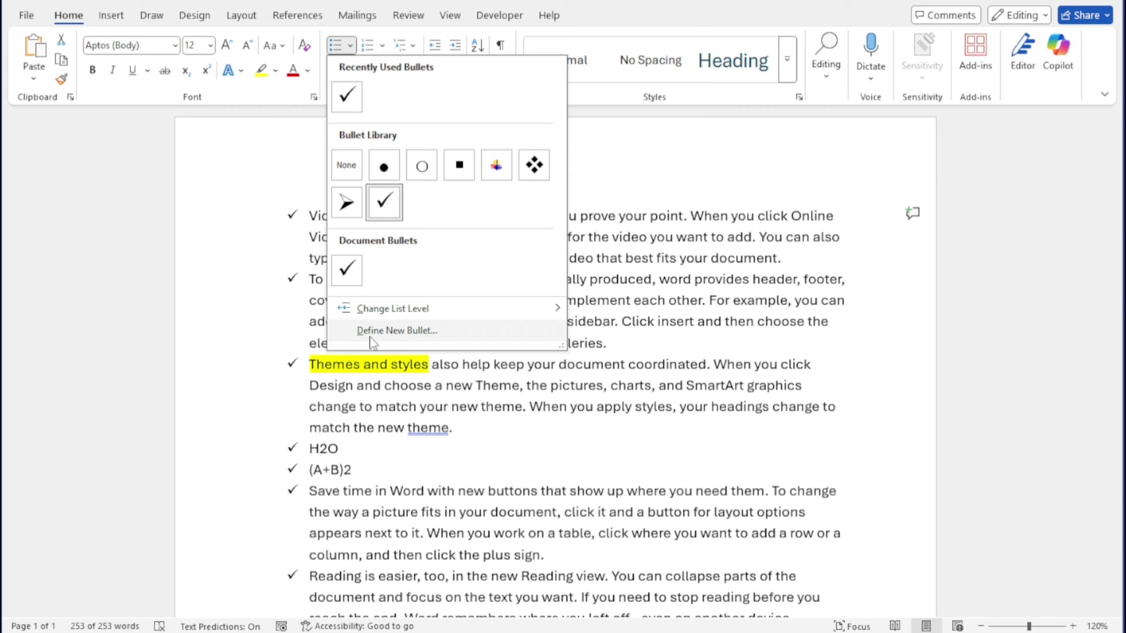
click(411, 331)
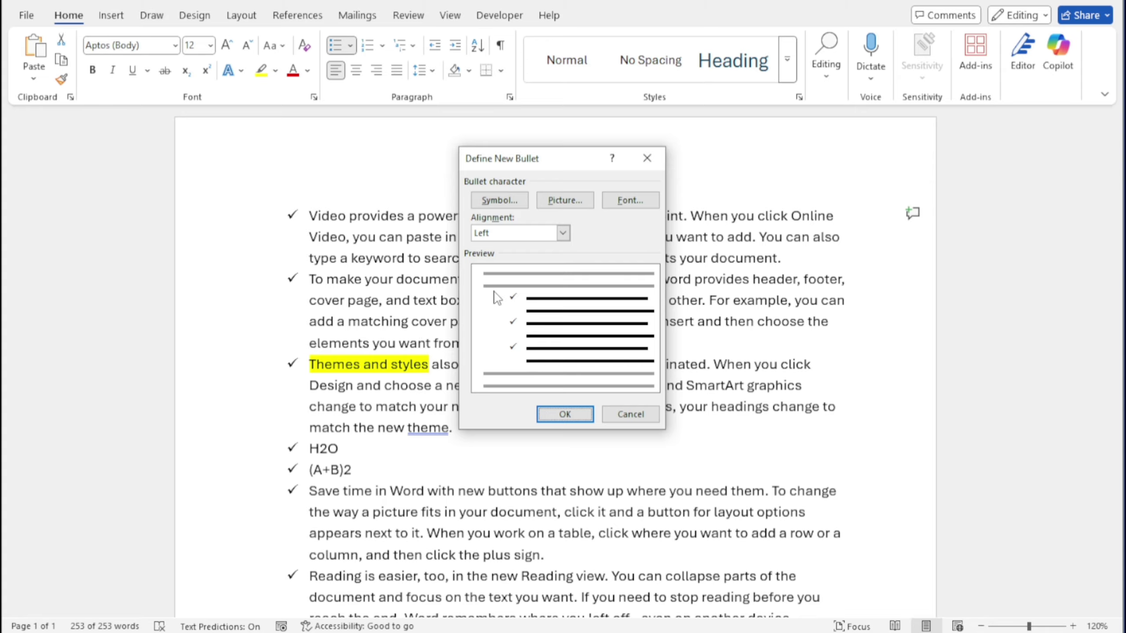
click(509, 205)
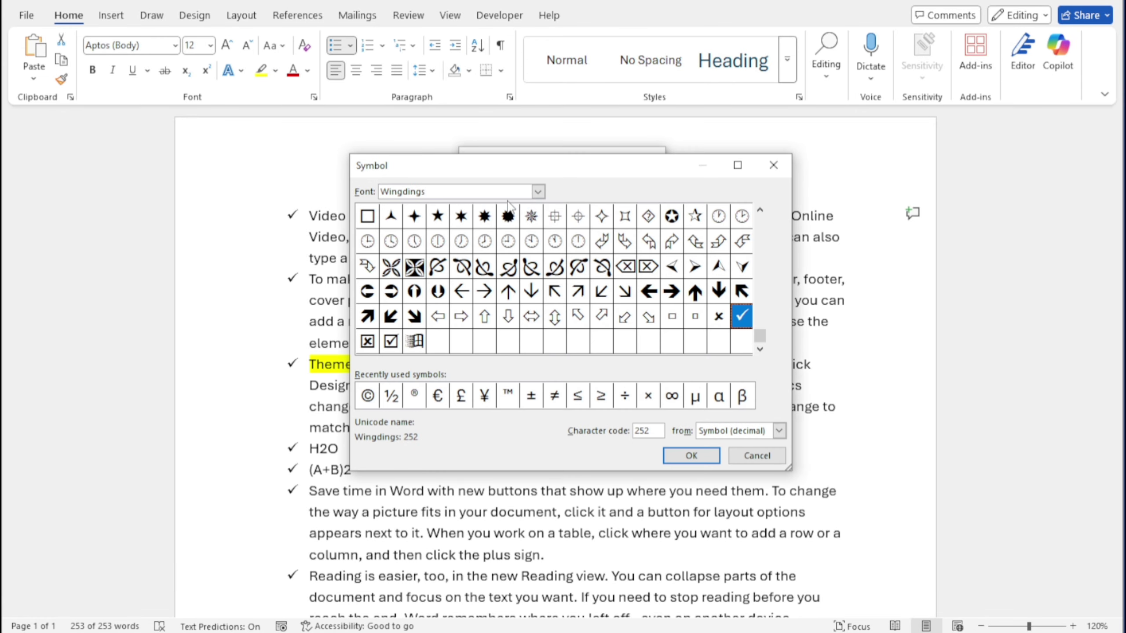
click(419, 271)
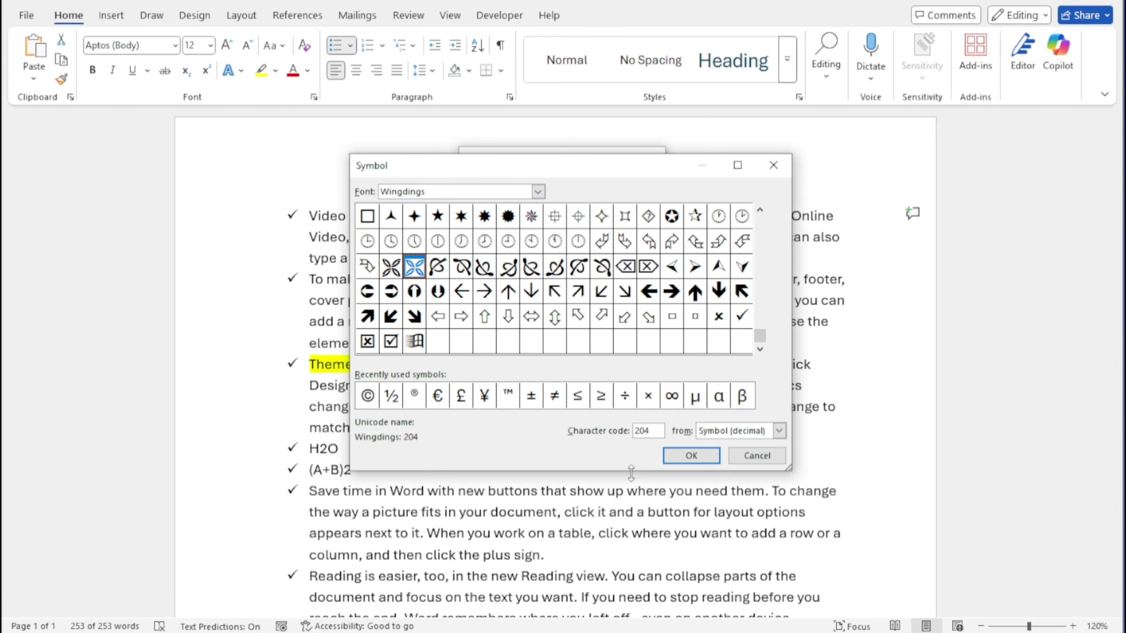
click(690, 457)
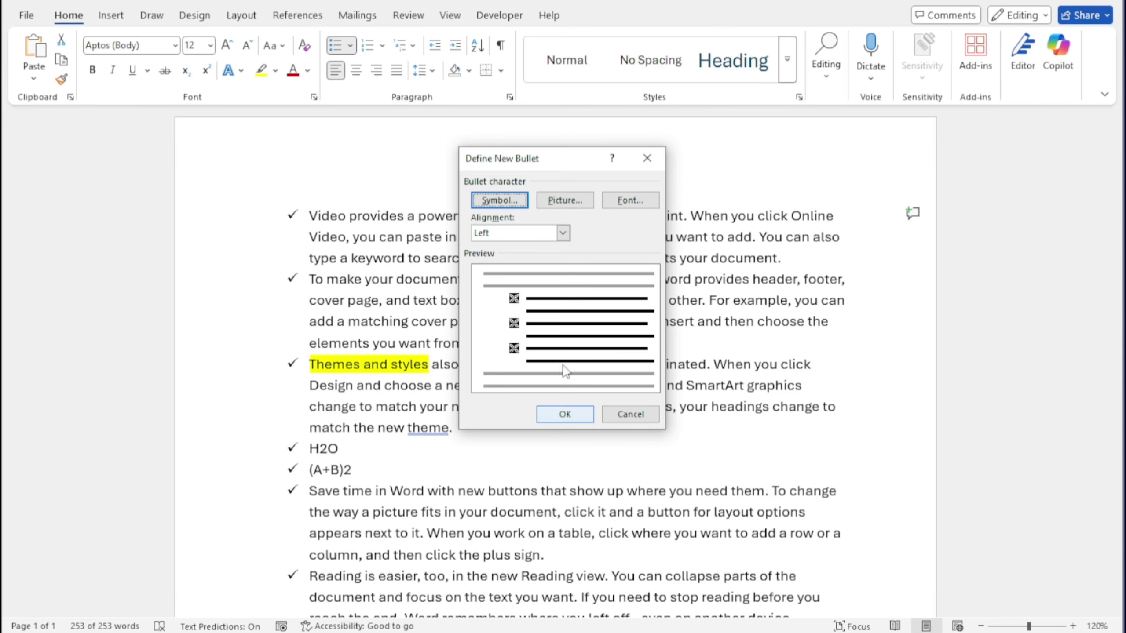
click(562, 415)
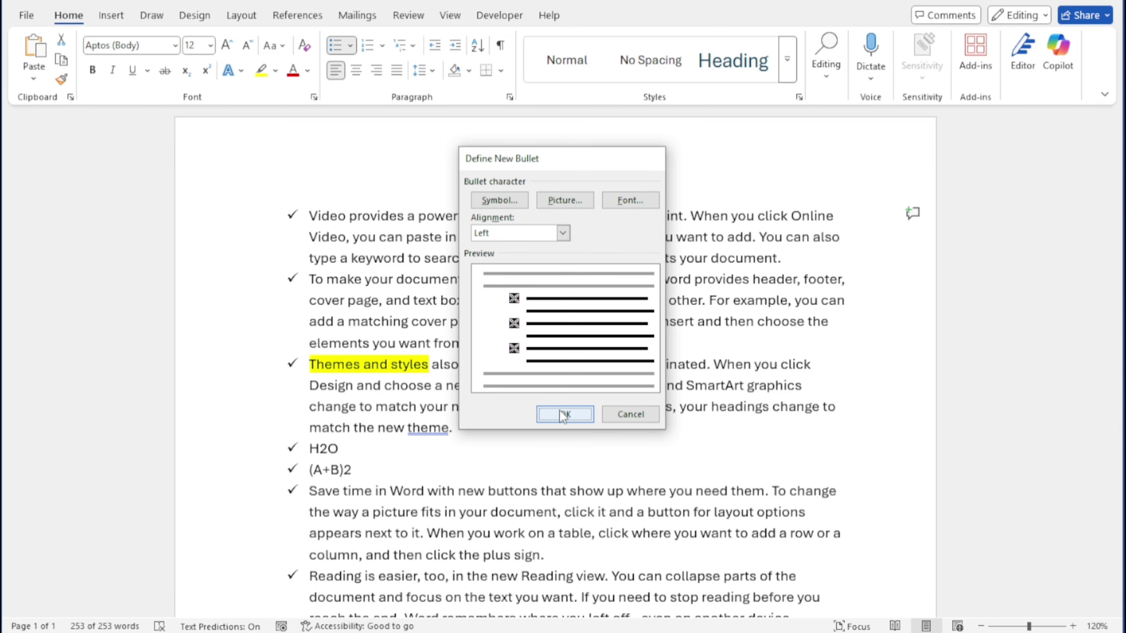
Remove the bullets from all the selected paragraphs.
click(351, 47)
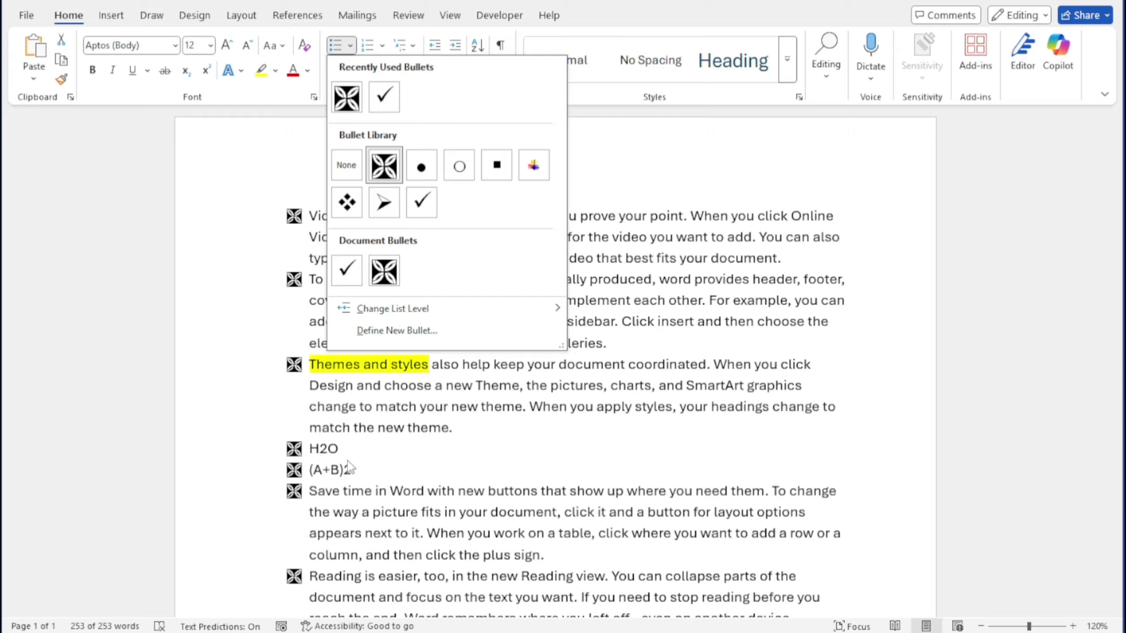
key(Escape)
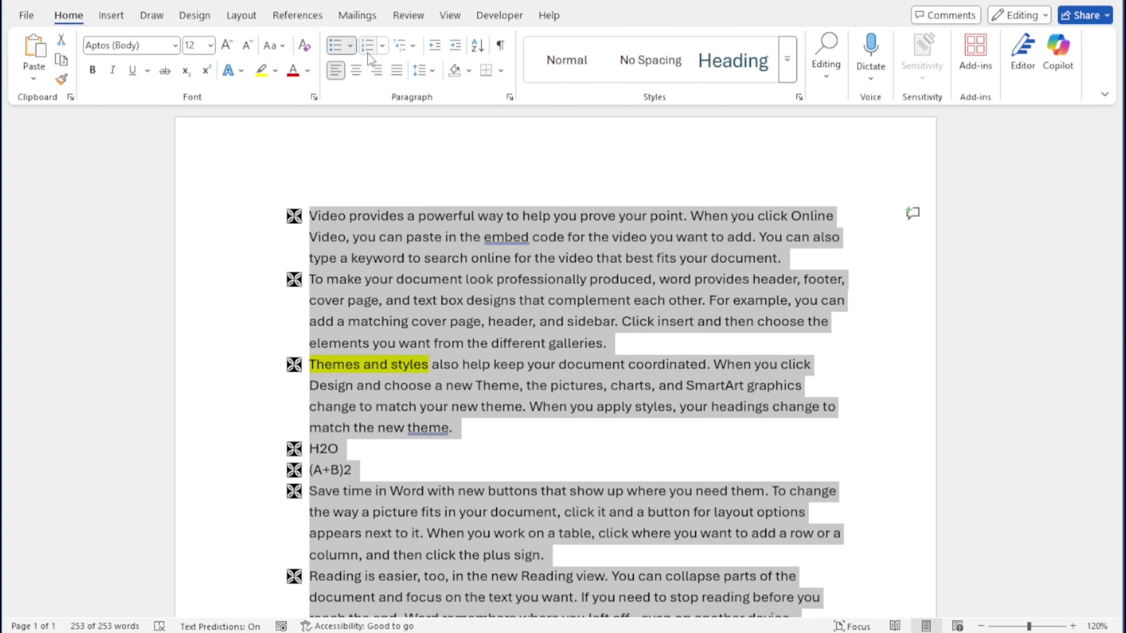
click(350, 46)
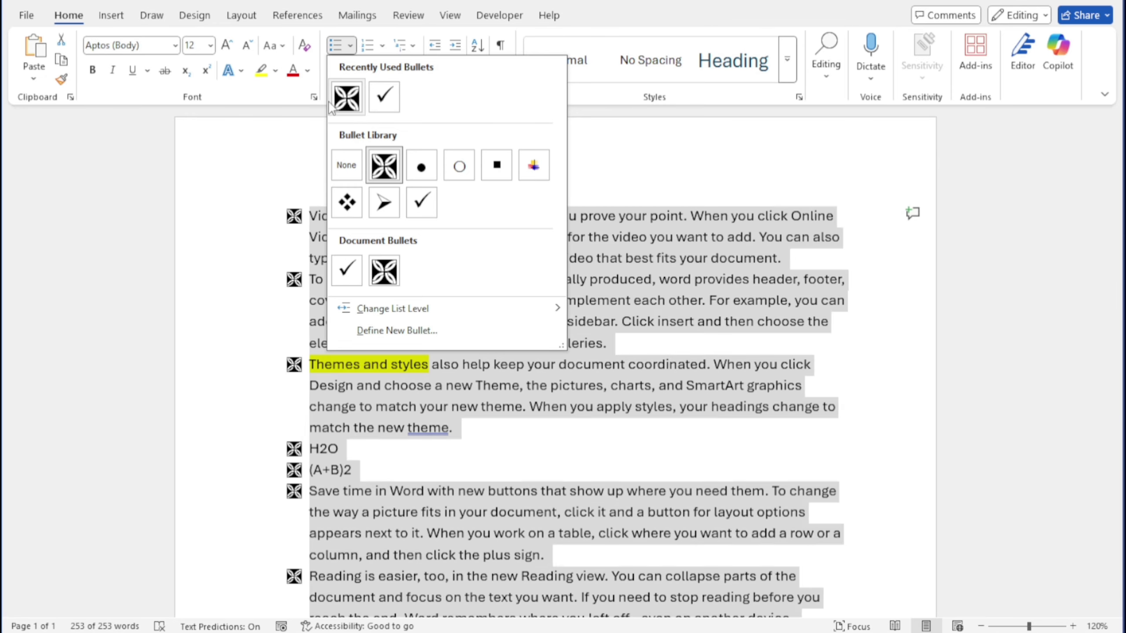
key(Escape)
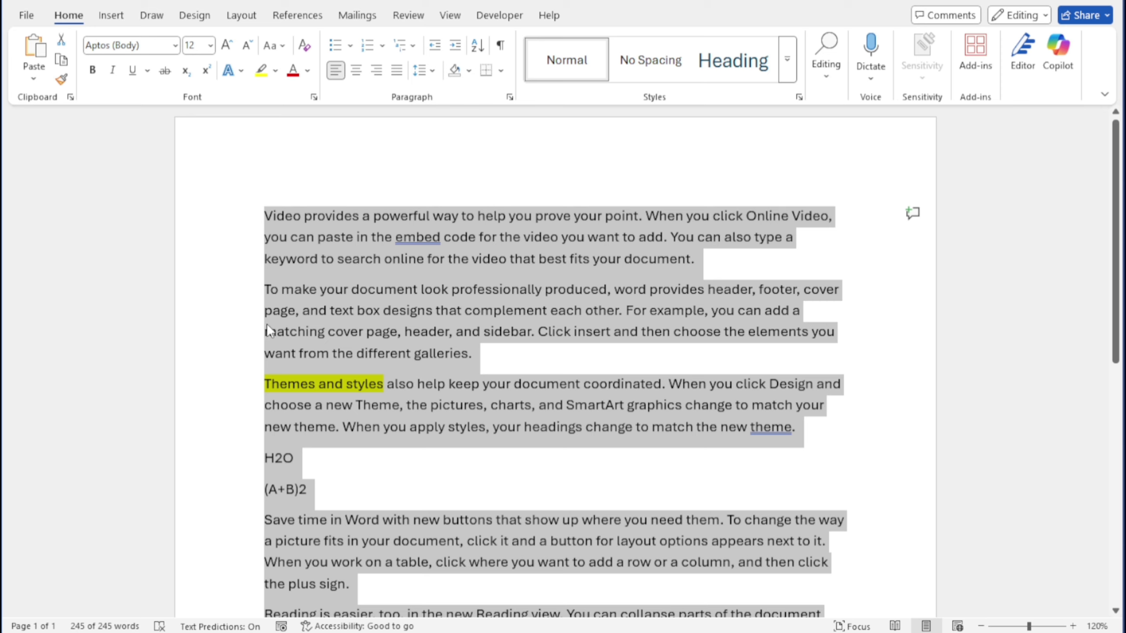
Number the selected paragraphs with uppercase Roman numerals (I., II., III.), and set the numbering back to None.
click(383, 45)
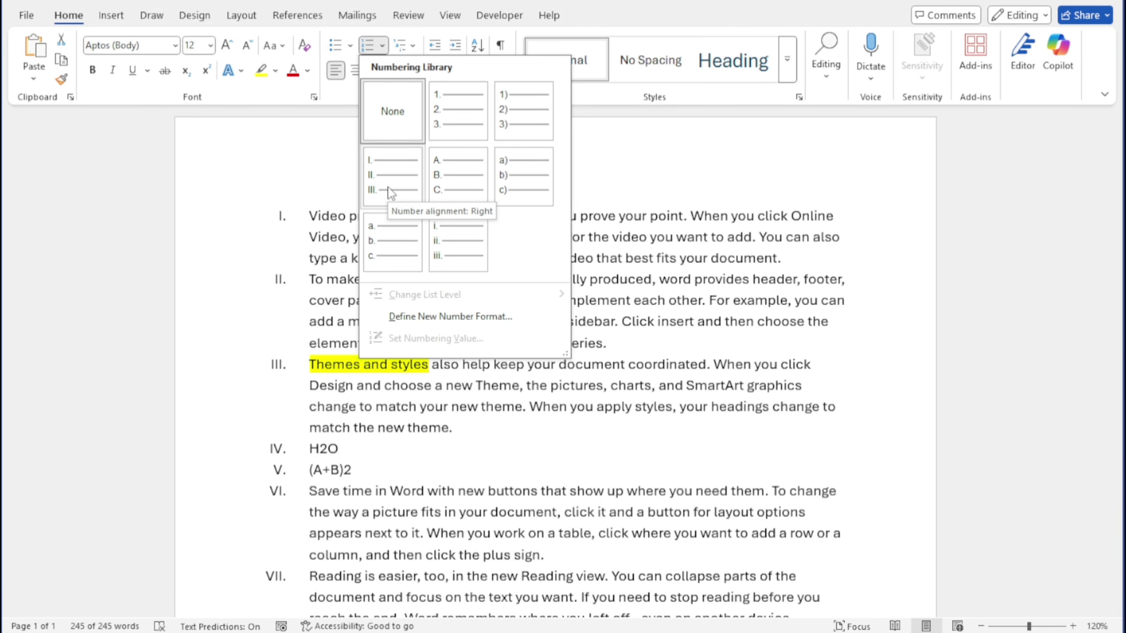
click(390, 192)
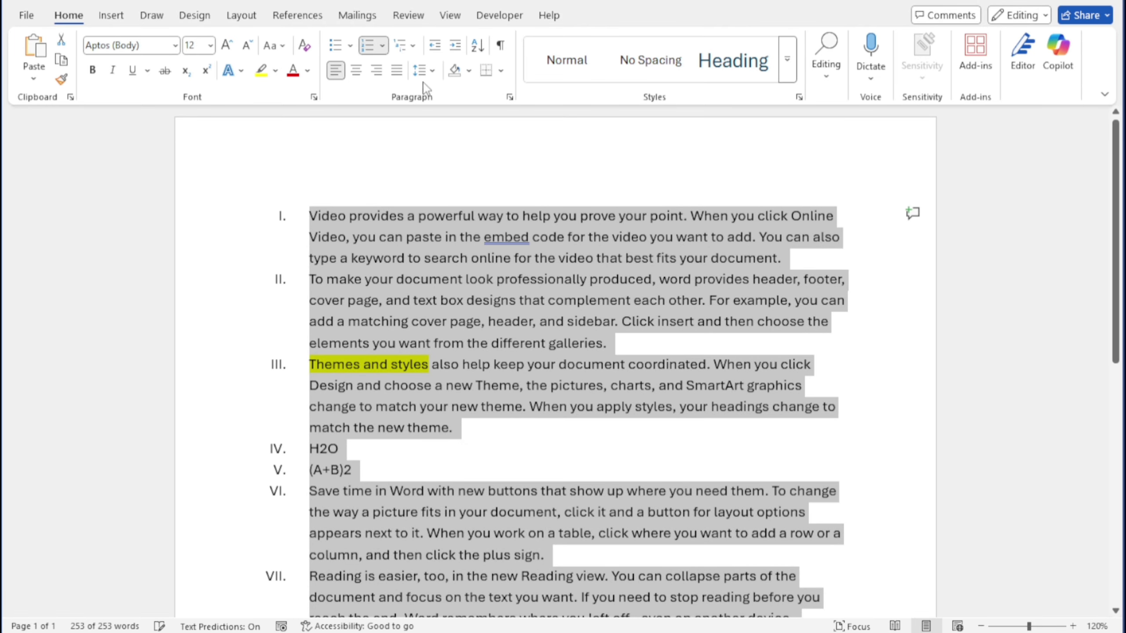
click(384, 46)
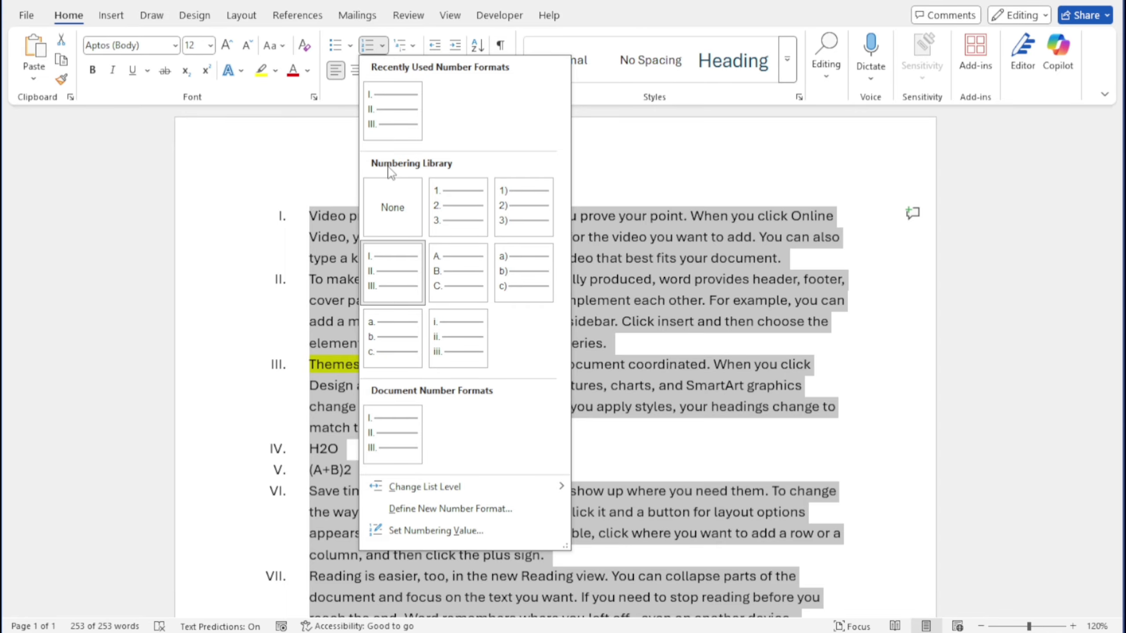
click(395, 204)
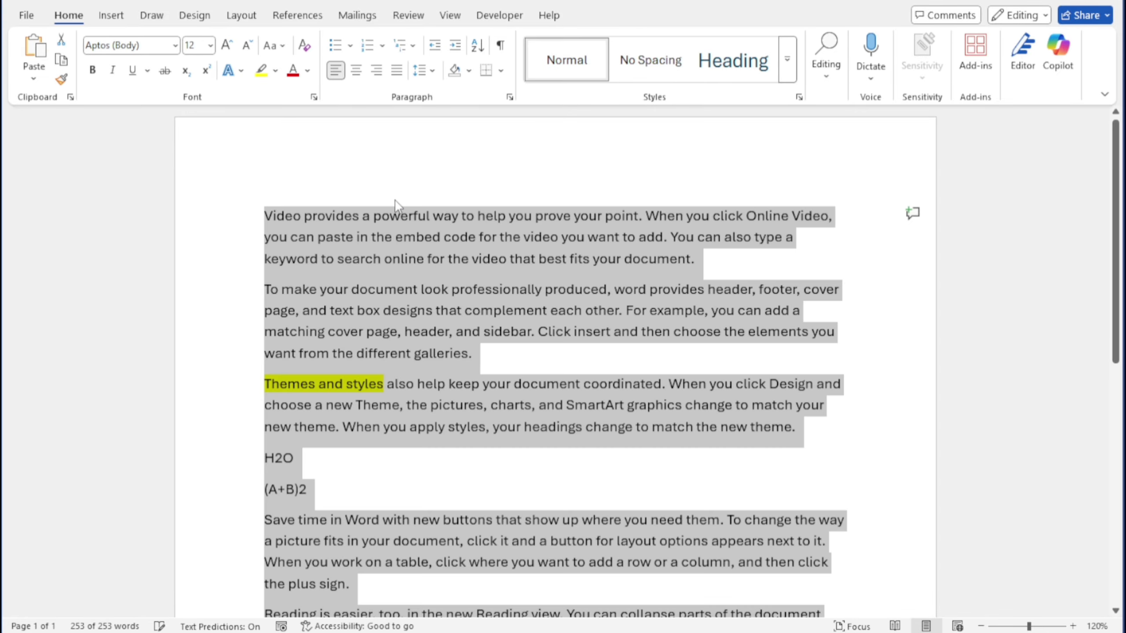
Apply the "Chapter 1 Heading 1" multilevel list to all the selected paragraphs.
click(412, 46)
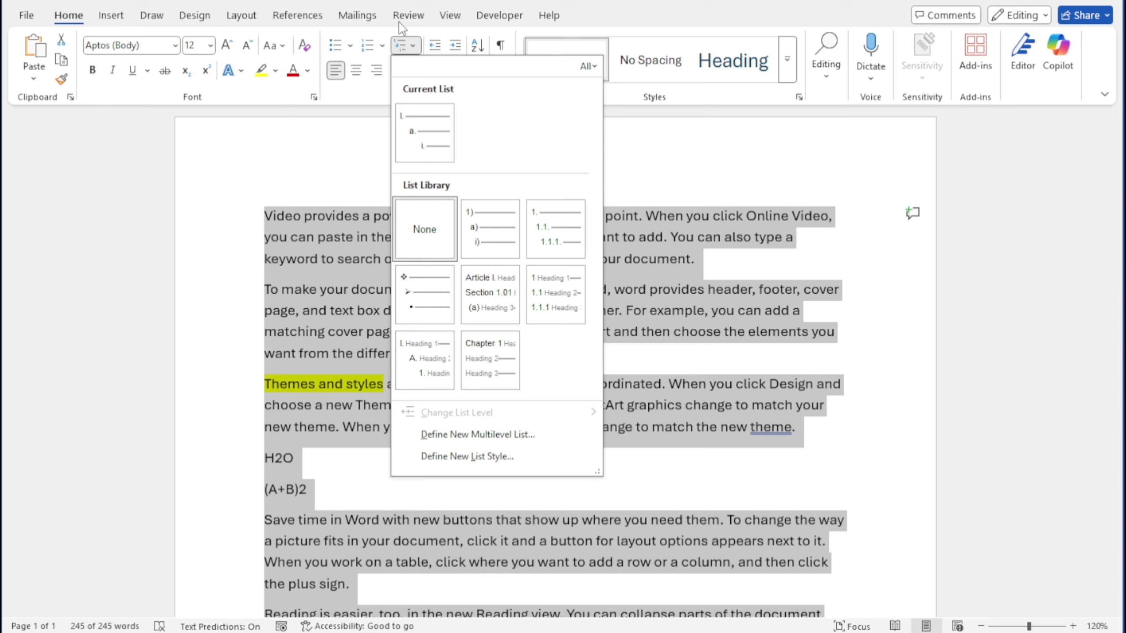
mouse_move(471, 343)
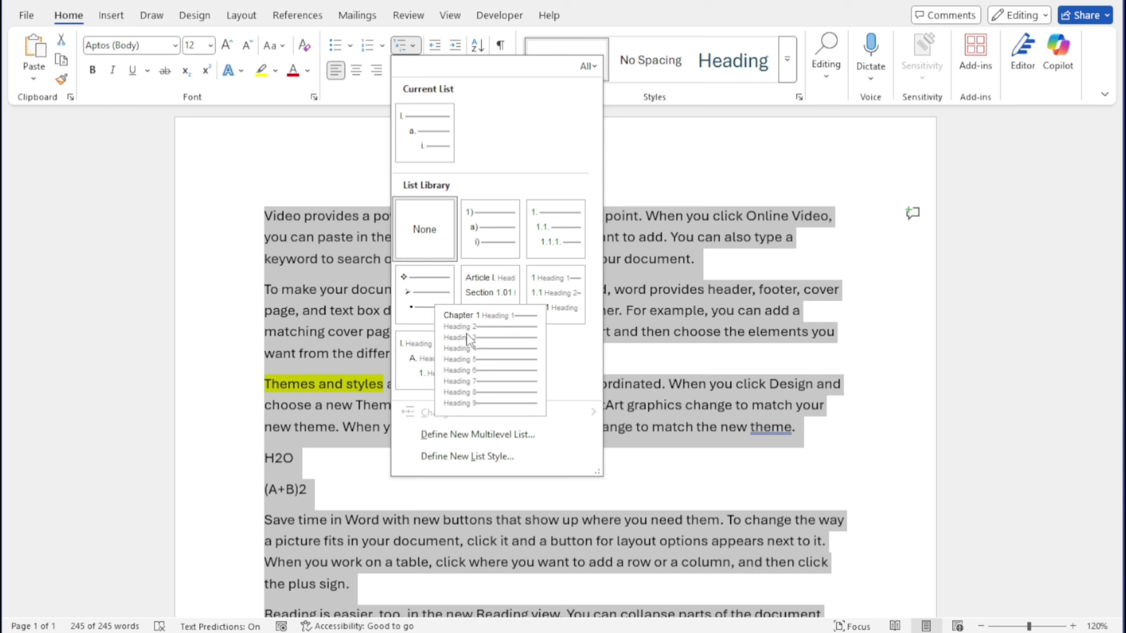
click(494, 337)
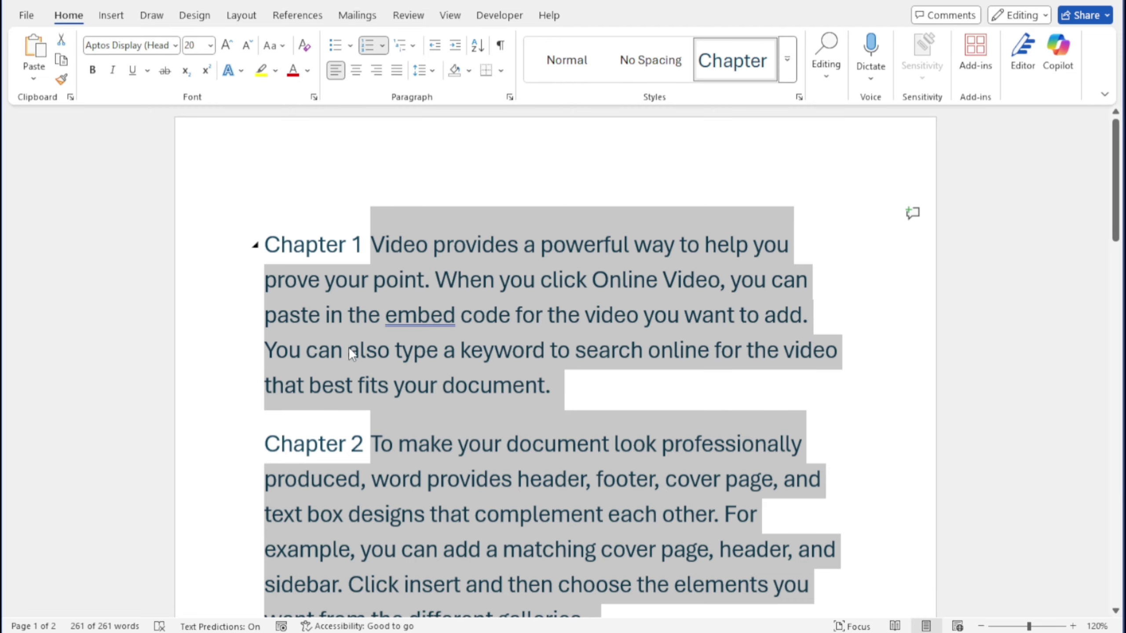
Switch the selected paragraphs to the "1 Heading 1, 1.1 Heading 2, 1.1.1 Heading 3" multilevel list and review the numbered paragraphs.
click(408, 48)
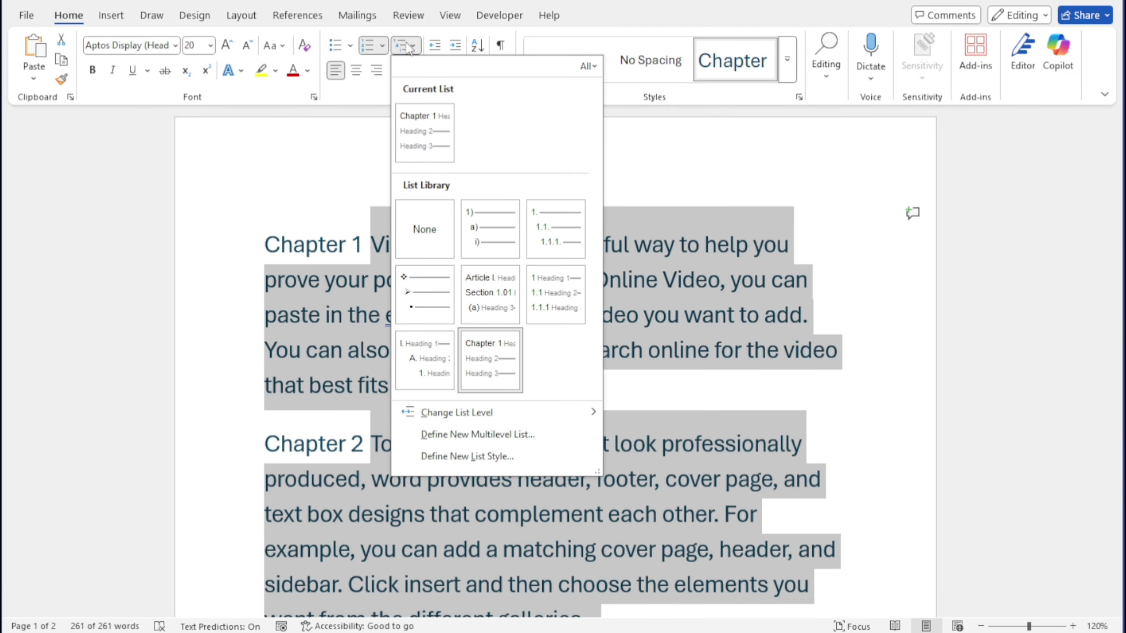
click(554, 305)
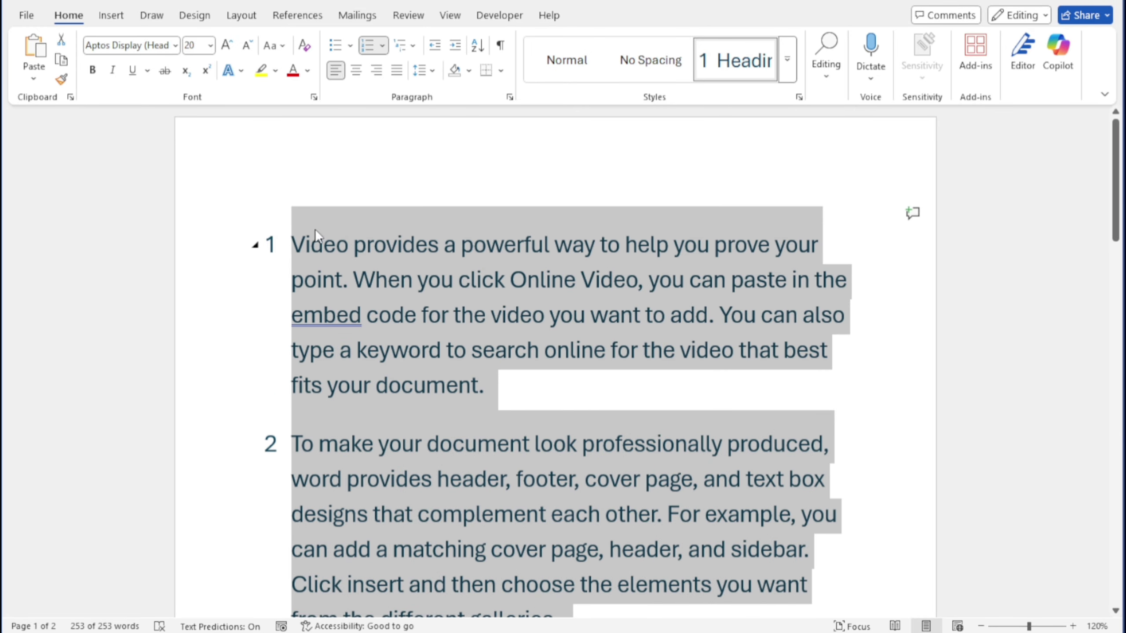
scroll(391, 461, down, 10)
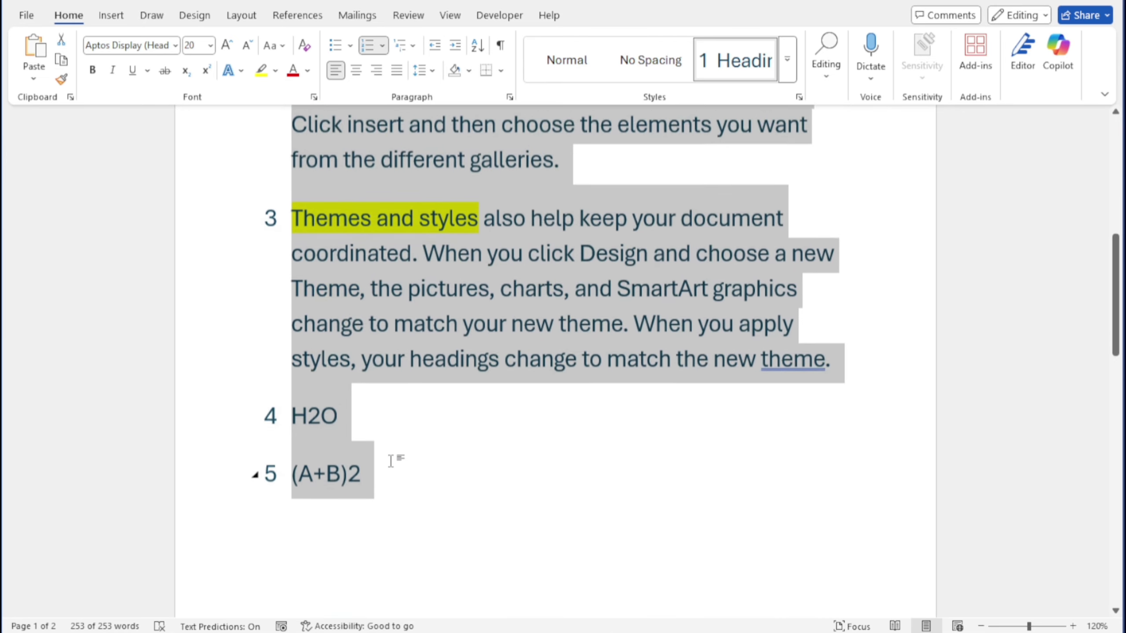
scroll(391, 461, up, 10)
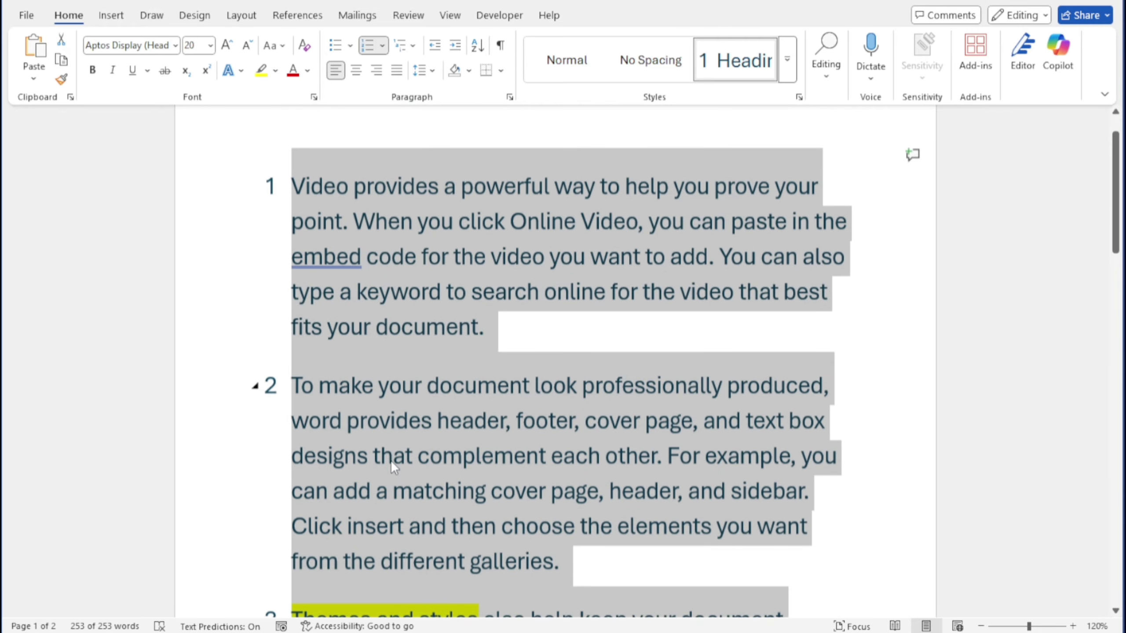
scroll(391, 461, up, 1)
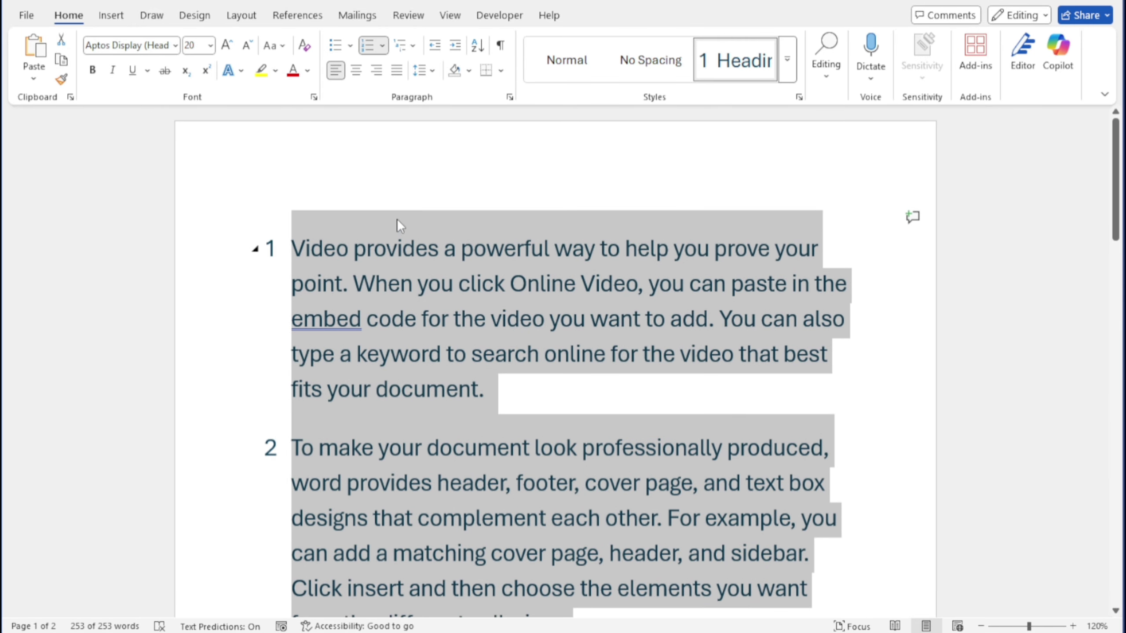
Remove the multilevel list numbering from the selected paragraphs and apply the Normal style to them.
click(405, 45)
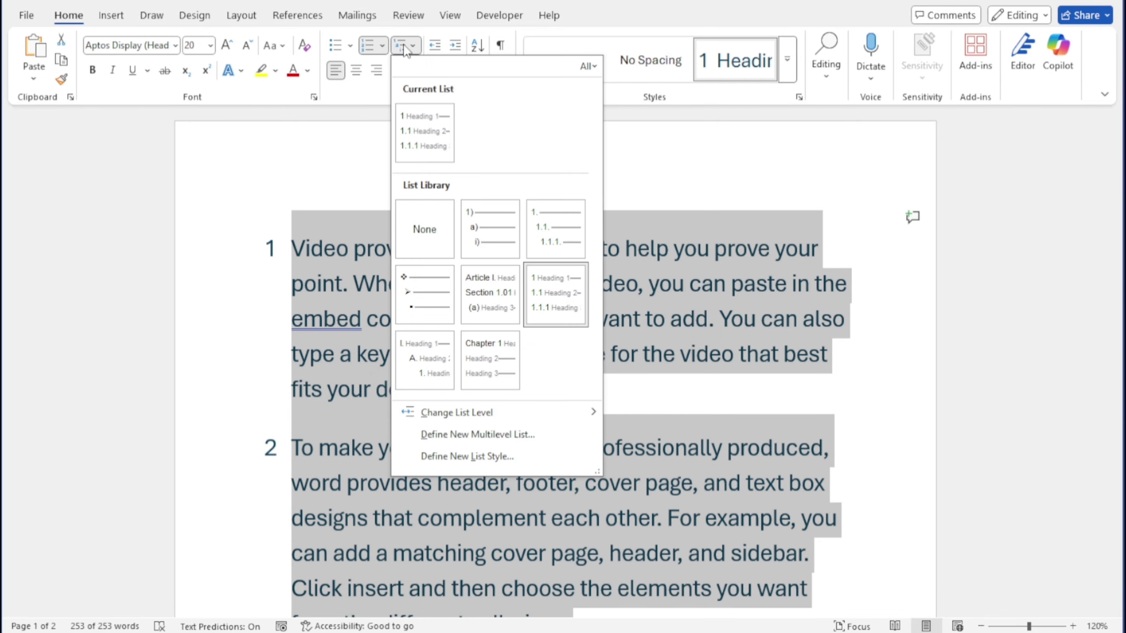
click(421, 230)
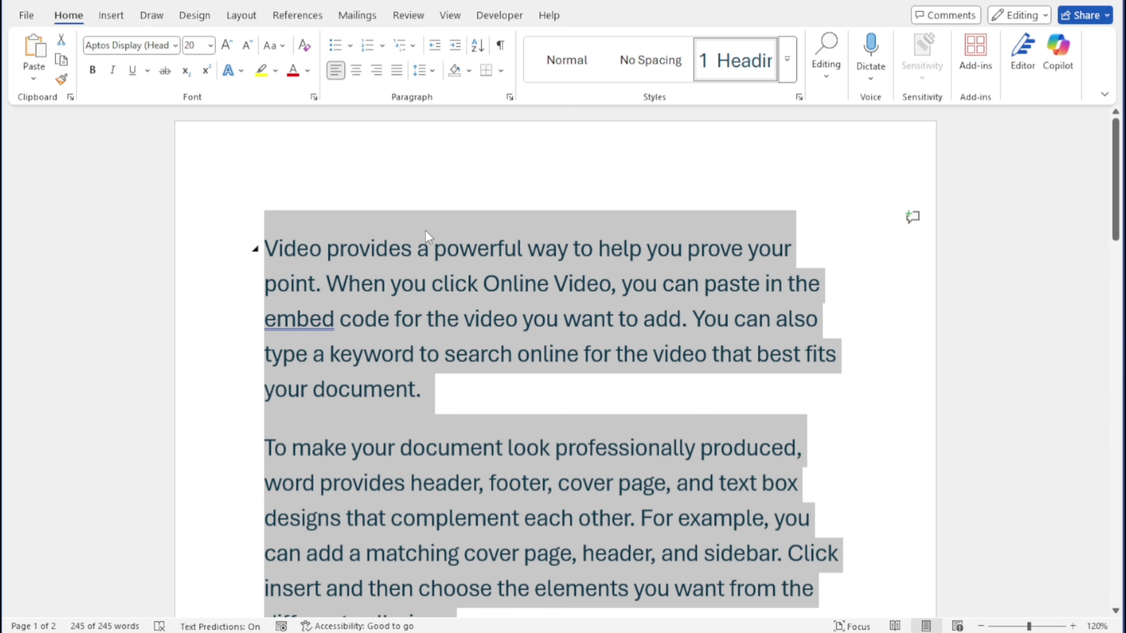
click(561, 59)
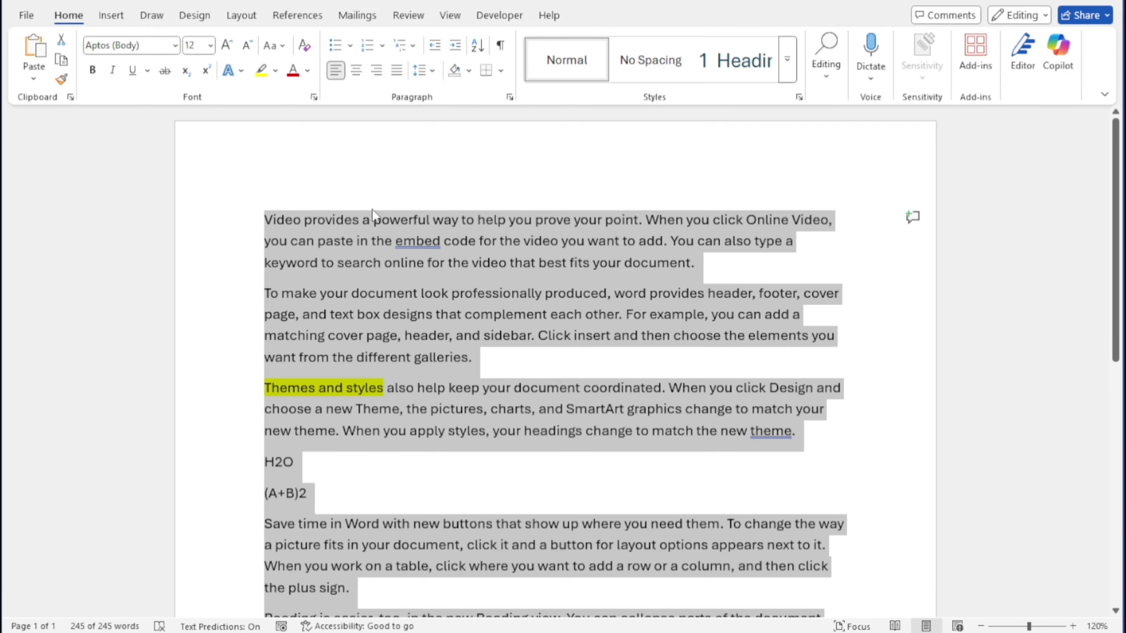
Increase the indent of the selected paragraphs by four levels, and decrease it by four levels again.
click(457, 50)
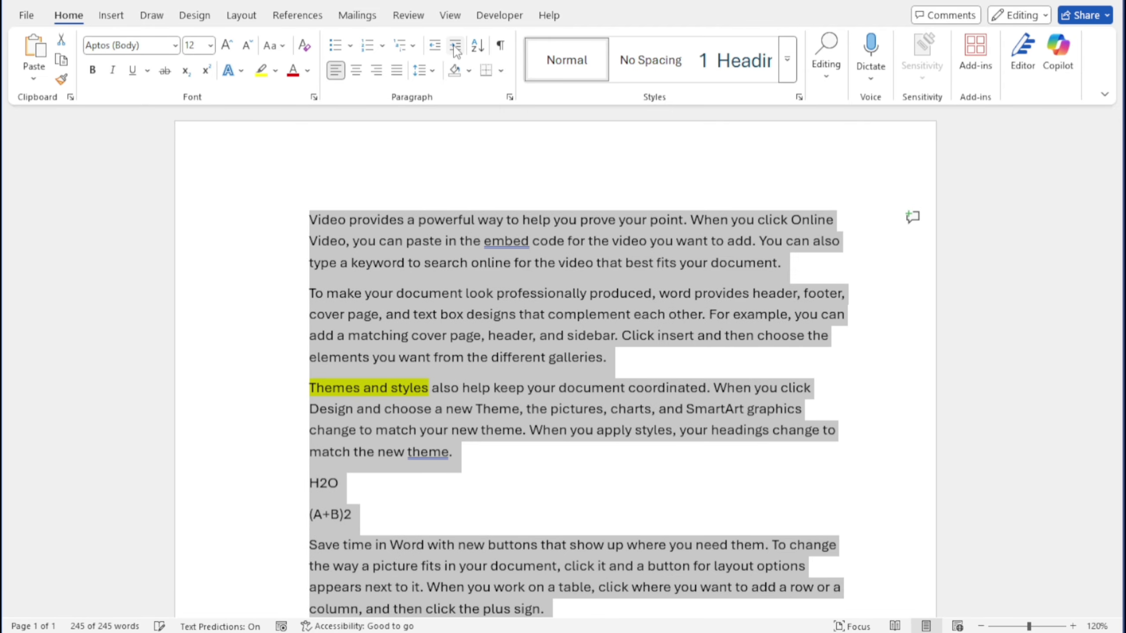
click(457, 50)
click(457, 50)
click(456, 50)
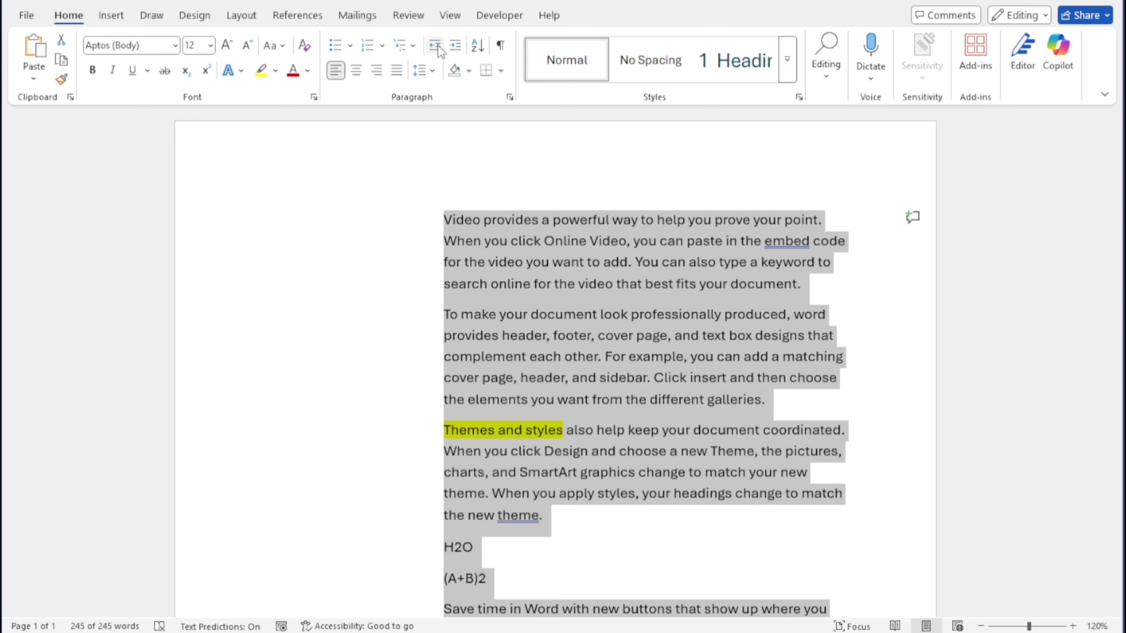
click(439, 49)
click(439, 49)
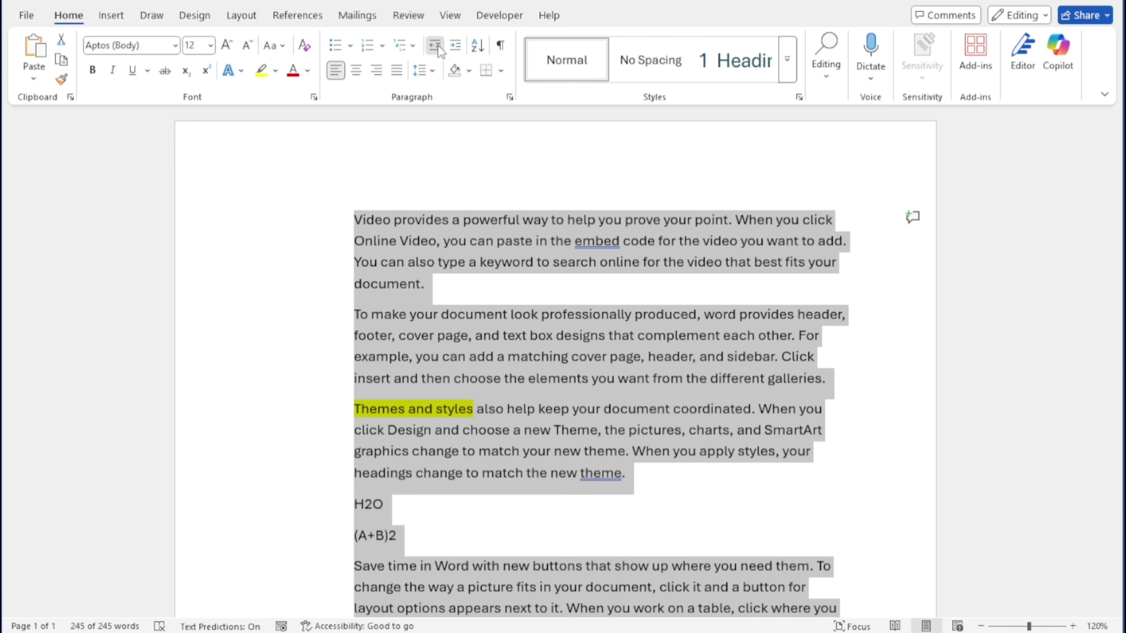
click(439, 49)
click(439, 50)
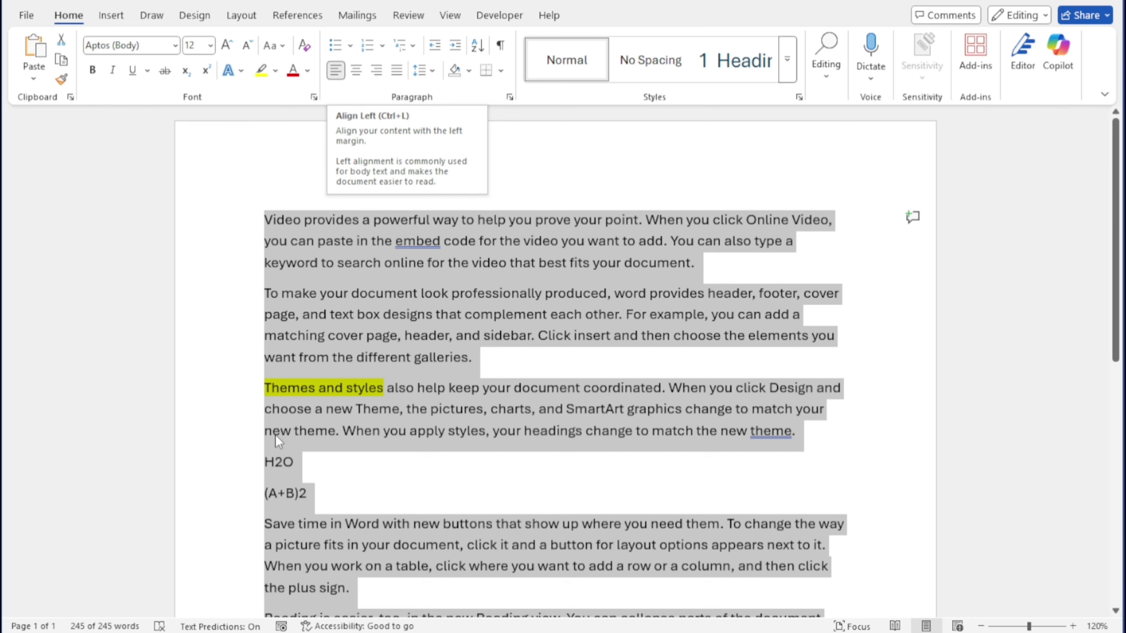
Try right and centered alignment on all the selected paragraphs, and finish with justified alignment.
scroll(323, 250, down, 3)
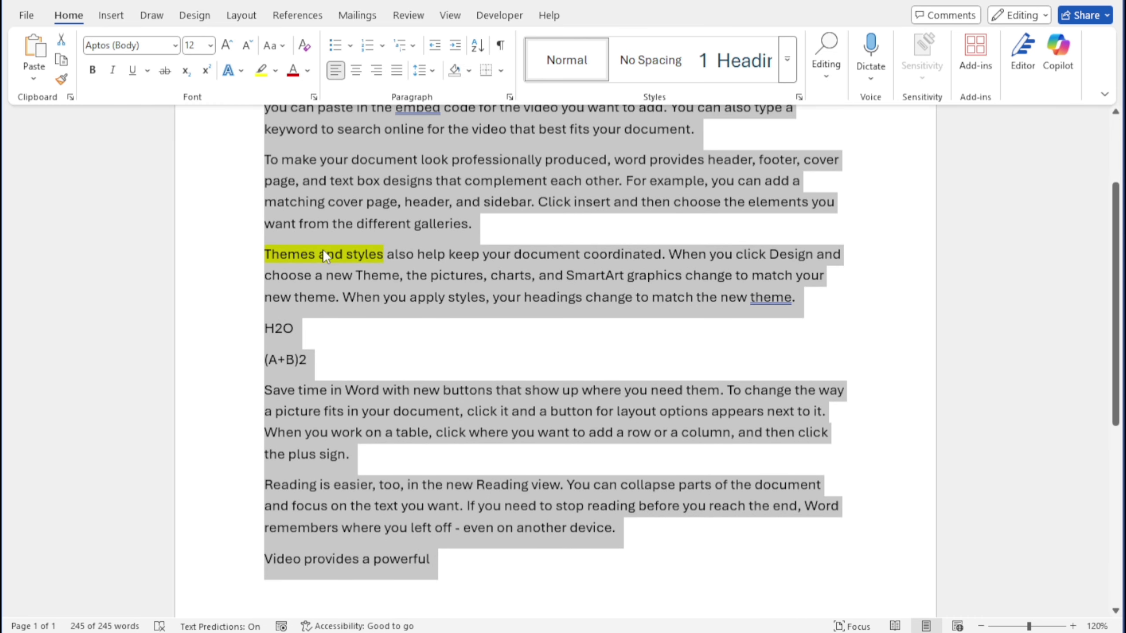
scroll(294, 423, up, 1)
scroll(294, 423, up, 1)
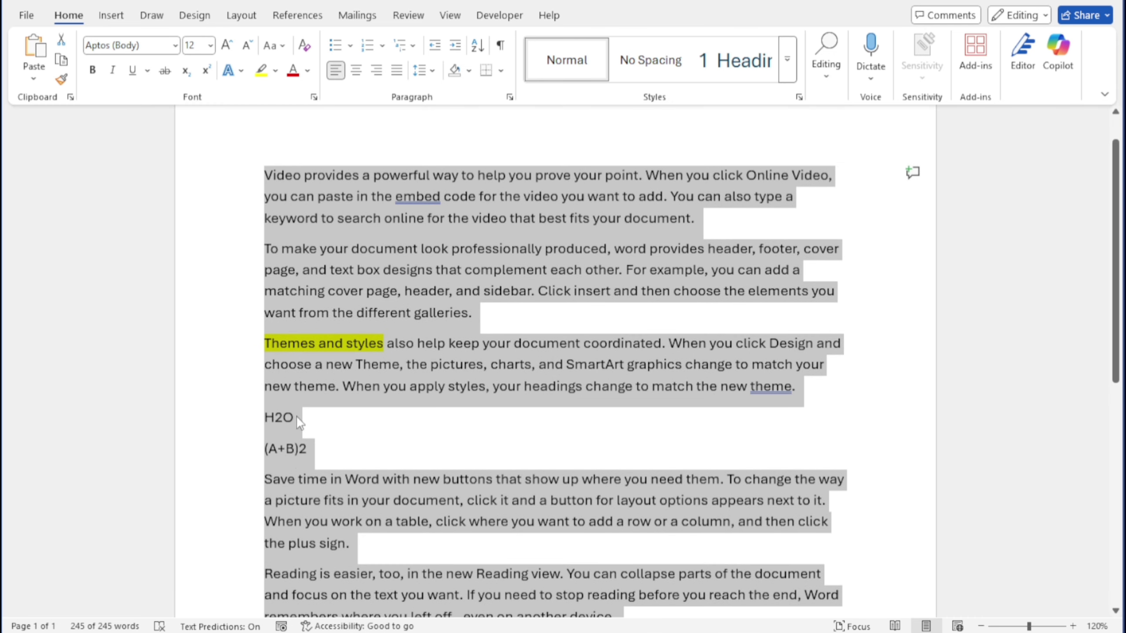
click(376, 70)
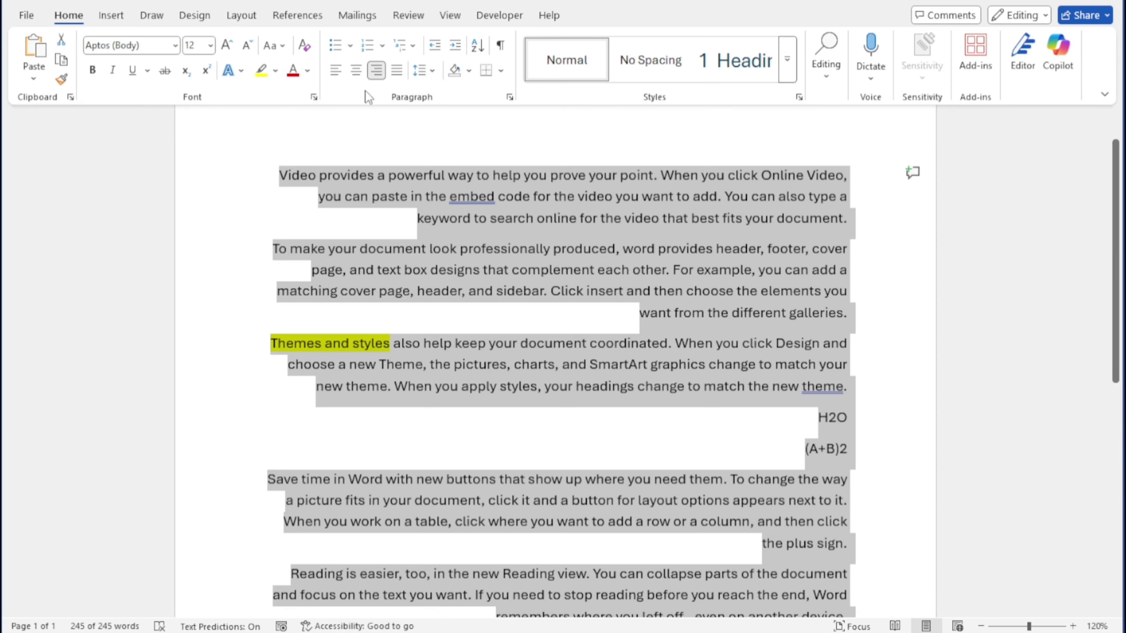
click(356, 70)
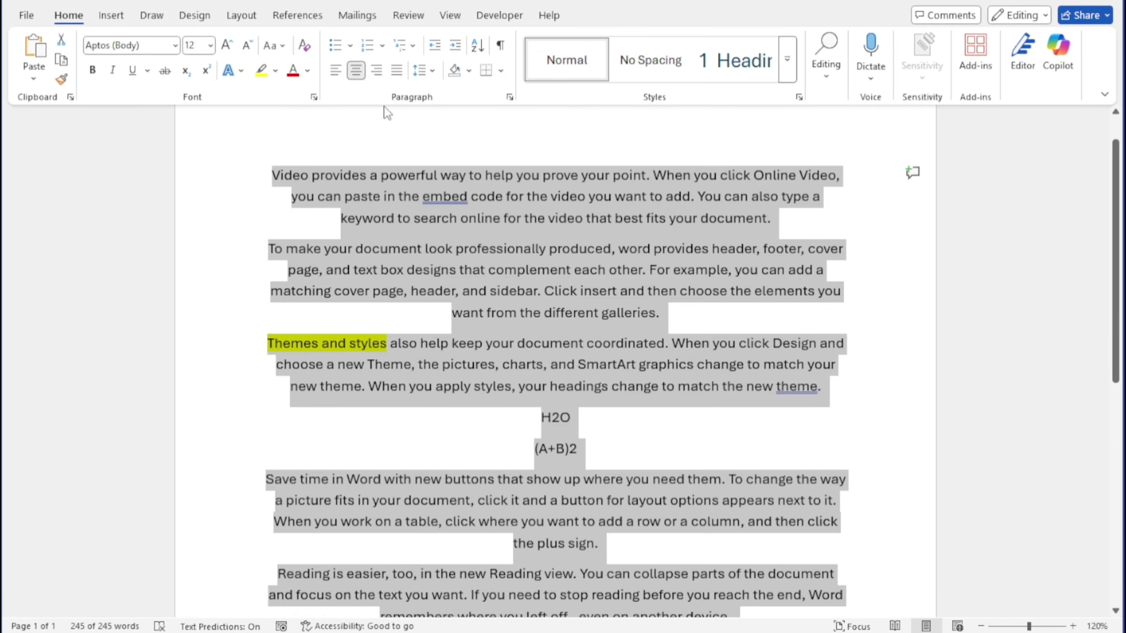
click(396, 71)
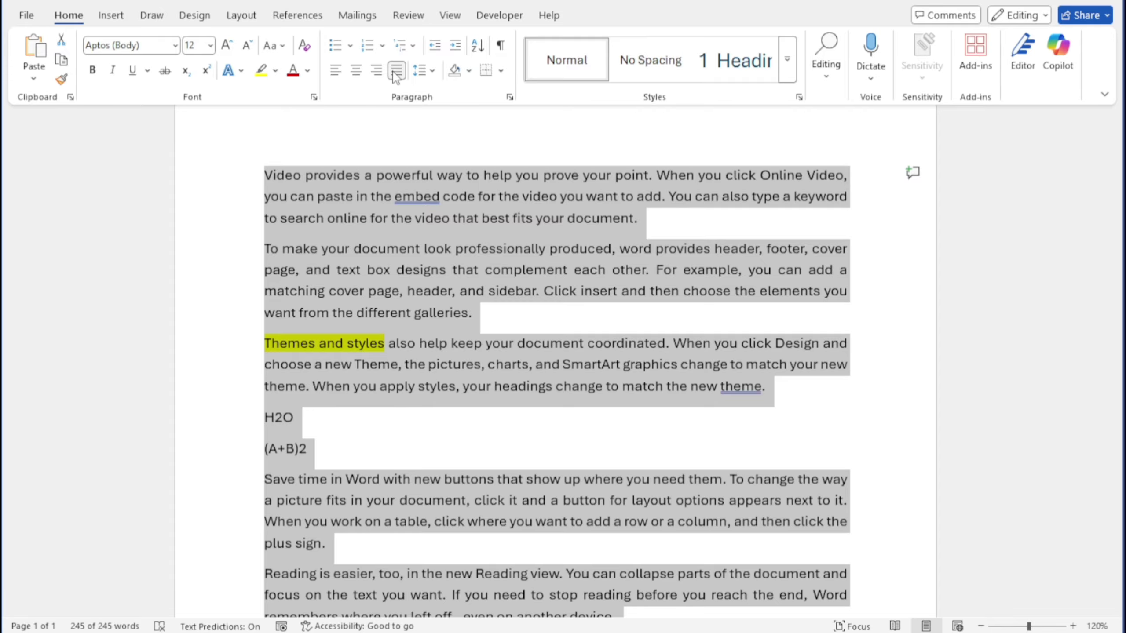
Replace all the text with the left-aligned line "RAM IS A GOOD BOY." and start a centered line "RAM IS A" below it.
key(Delete)
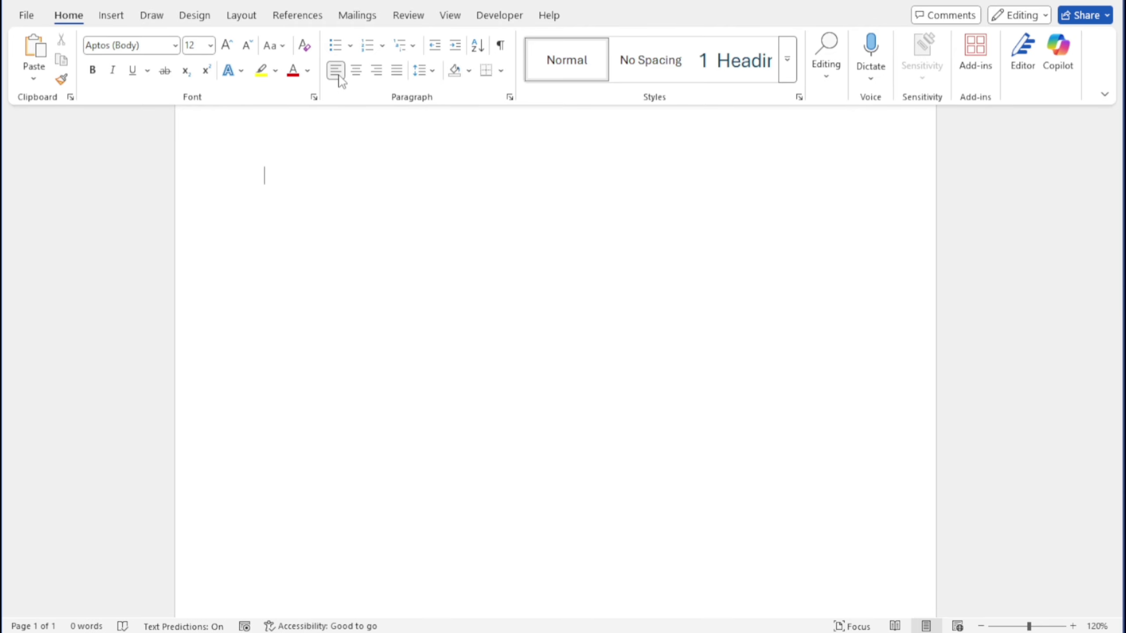
text(A)
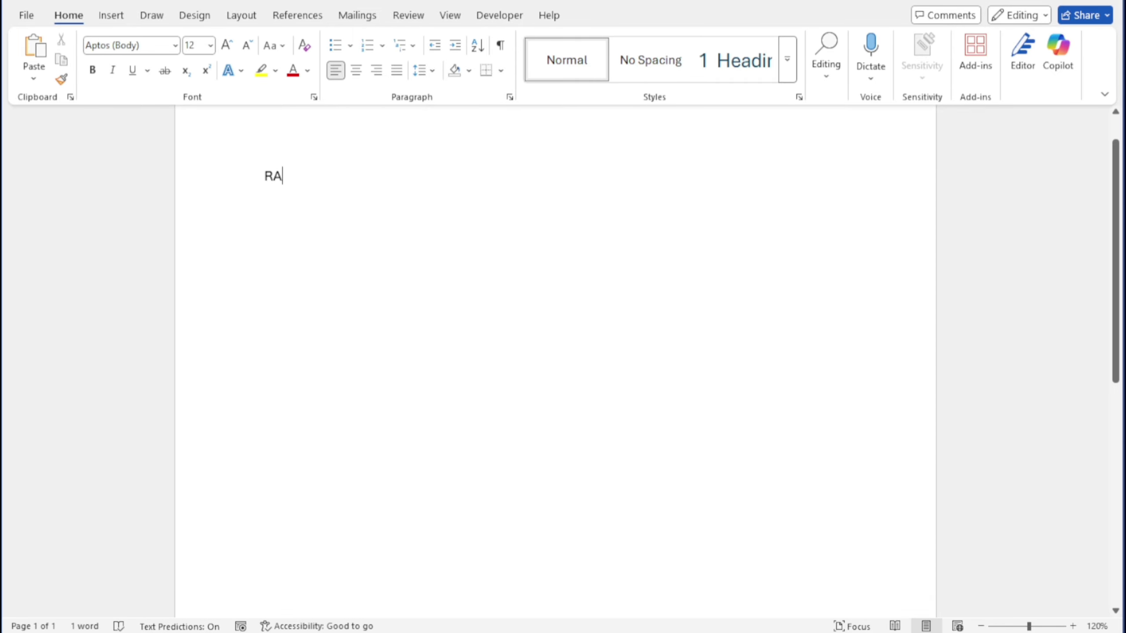
text(M IS A G)
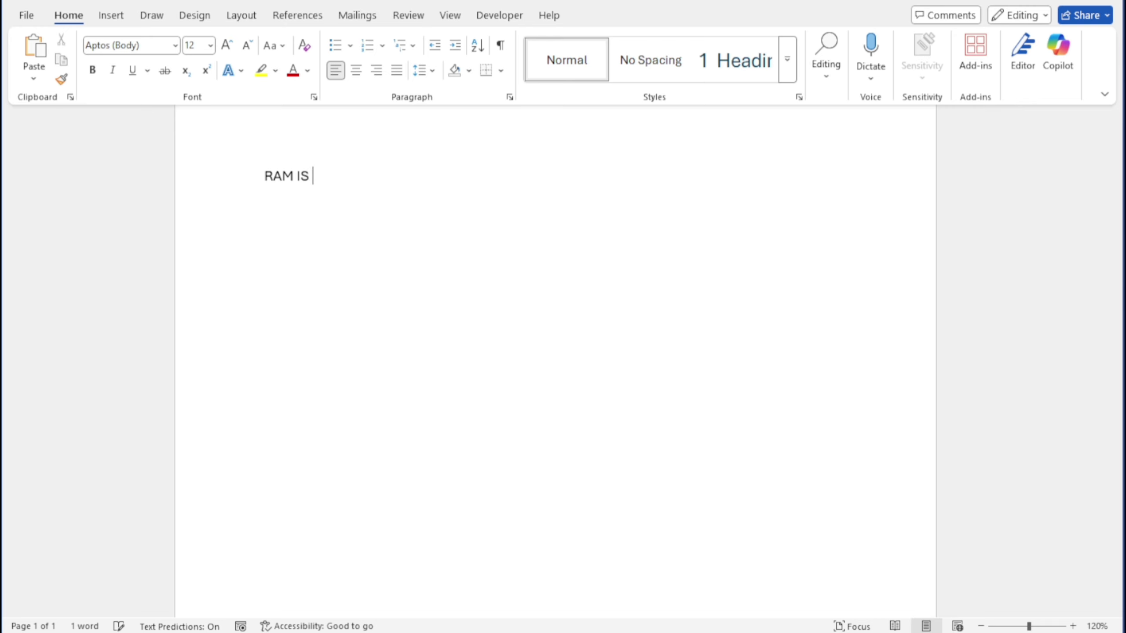
text(OO)
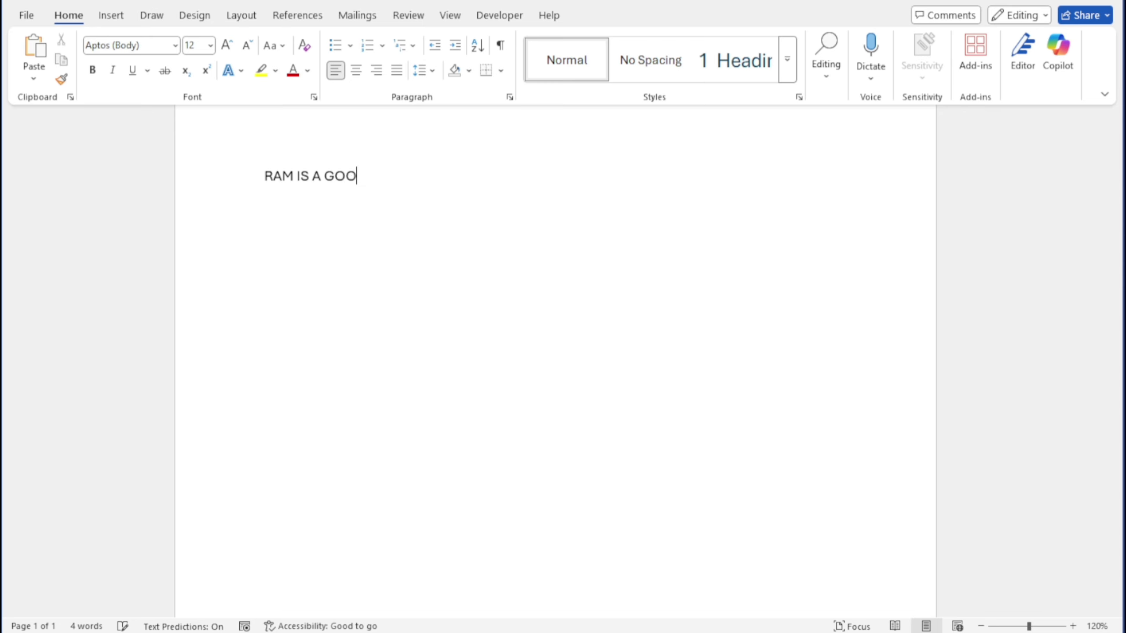
text(D BOY.)
click(357, 72)
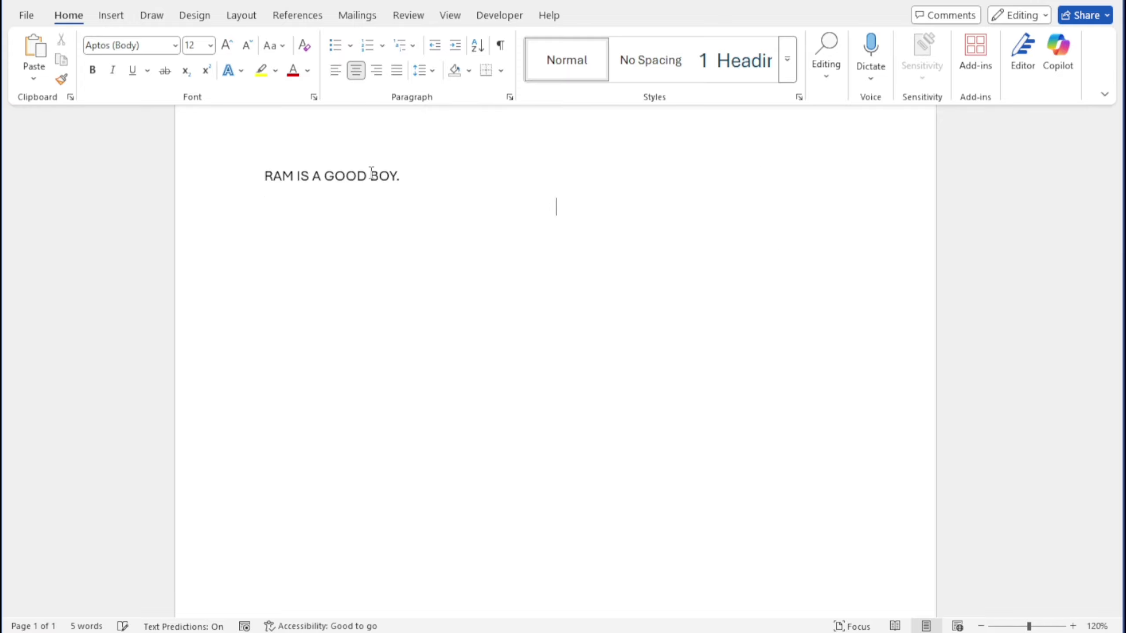
text(RAM IS A)
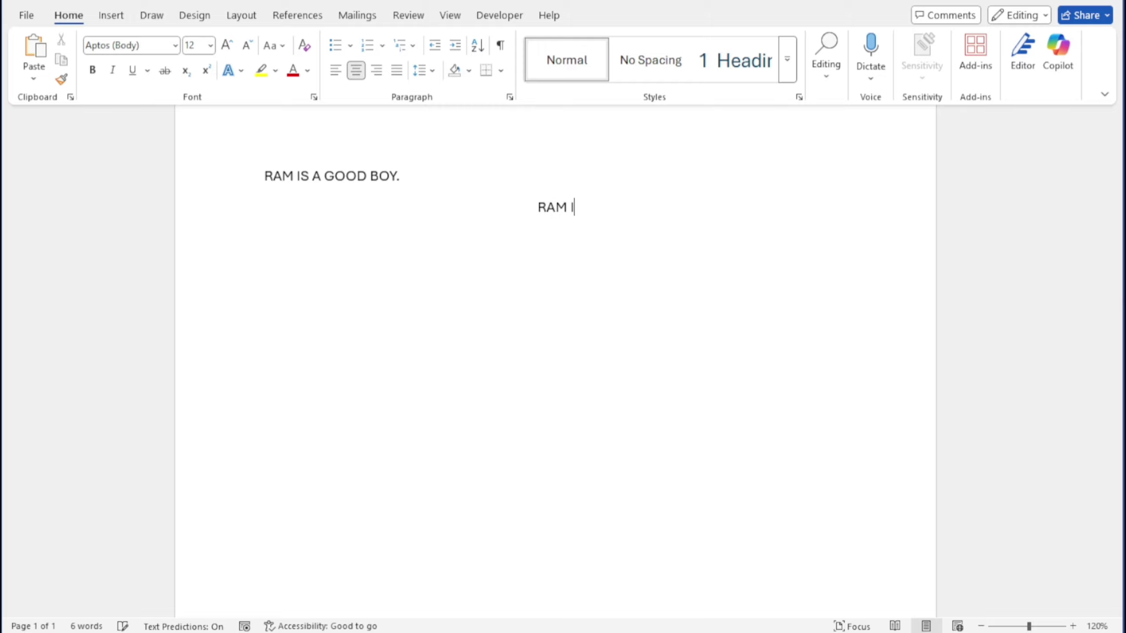
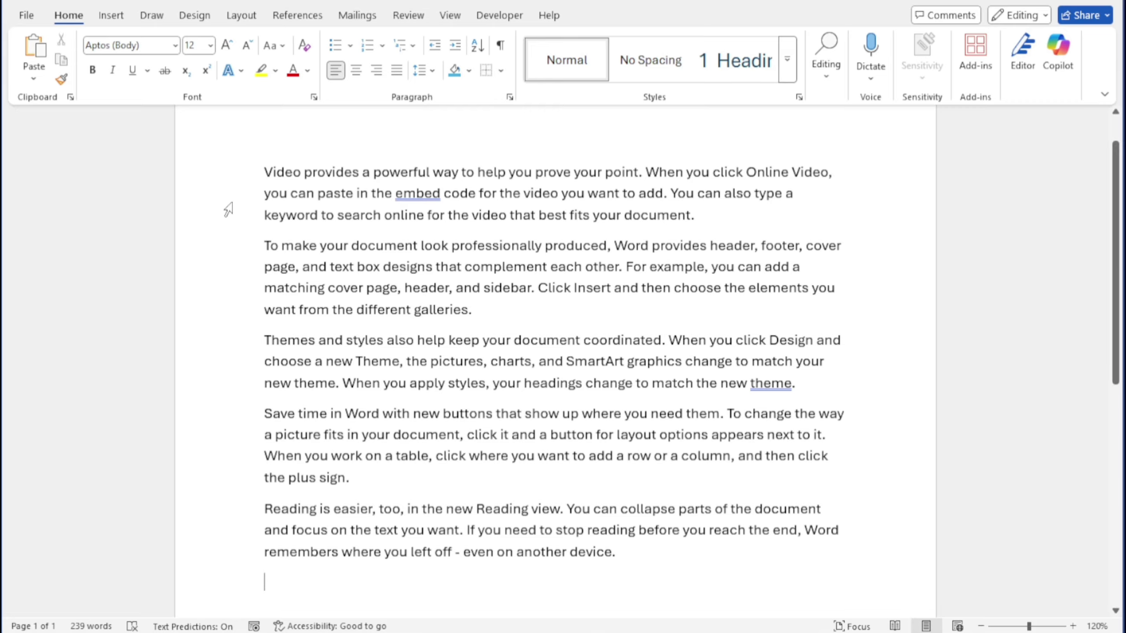
Apply the Subtitle style to all five sample paragraphs.
key(ctrl+a)
drag(230, 581, 231, 561)
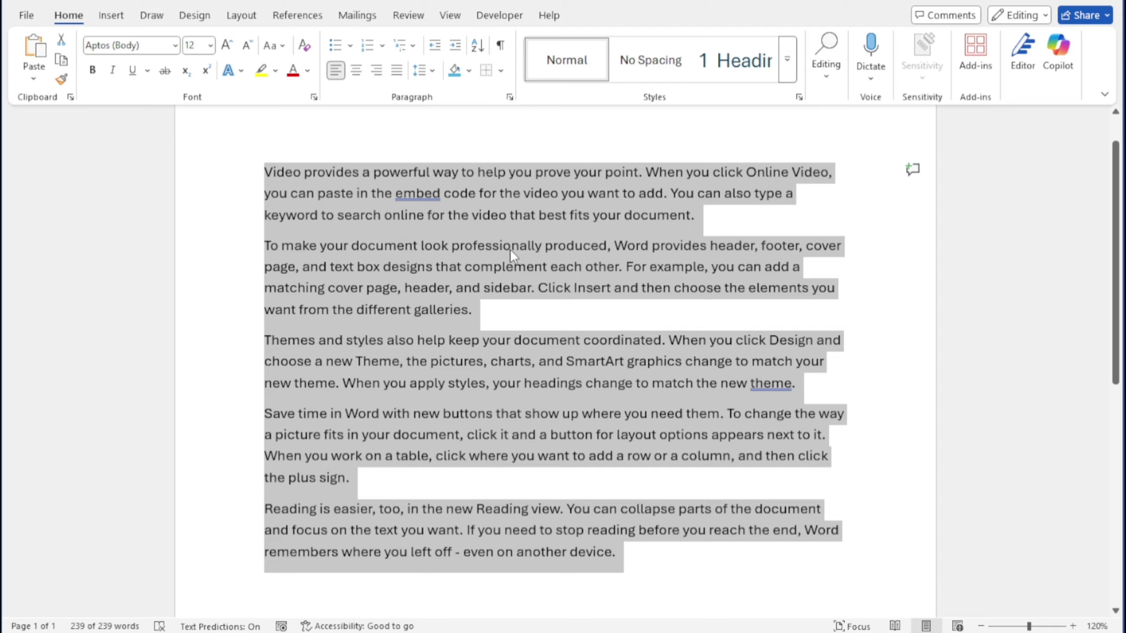
click(788, 70)
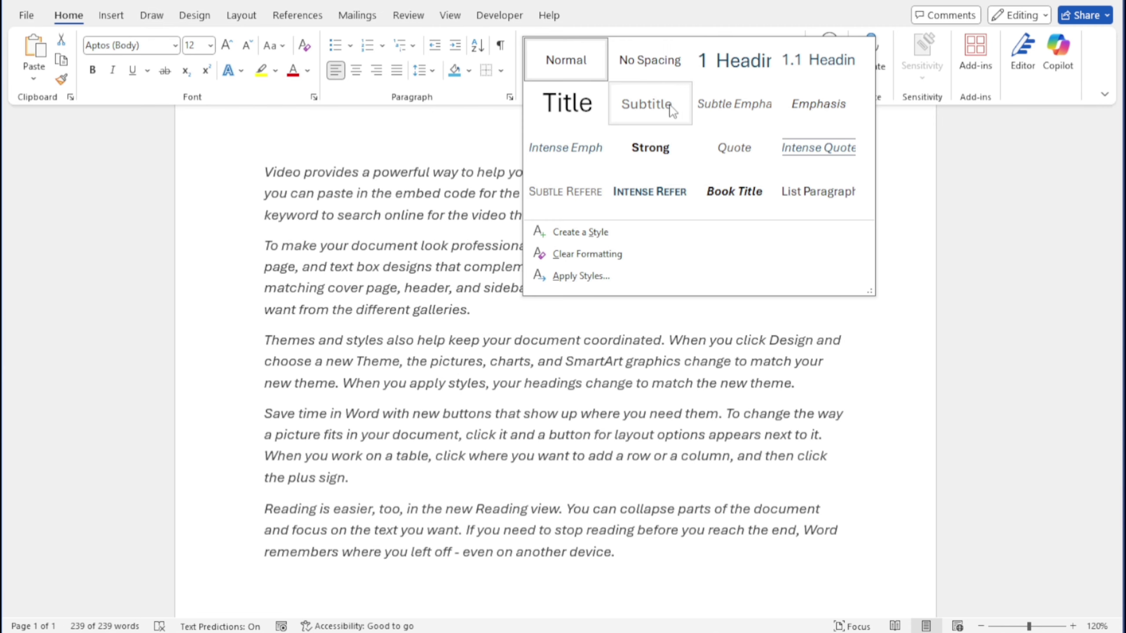
click(664, 113)
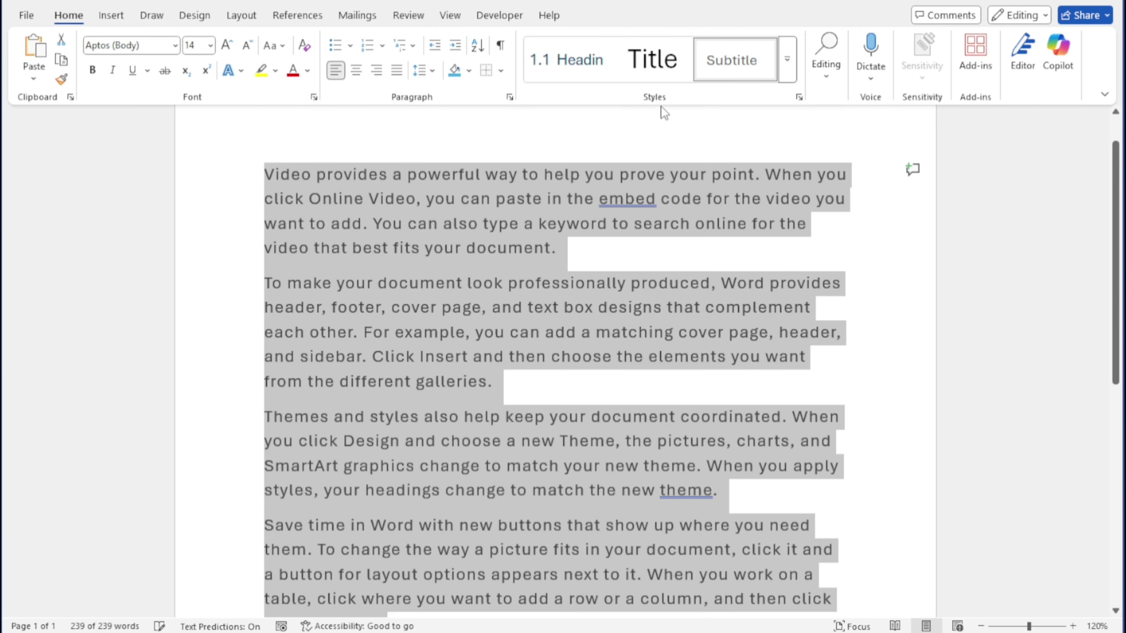
Set all the sample paragraphs back to the Normal style and deselect the text.
click(789, 66)
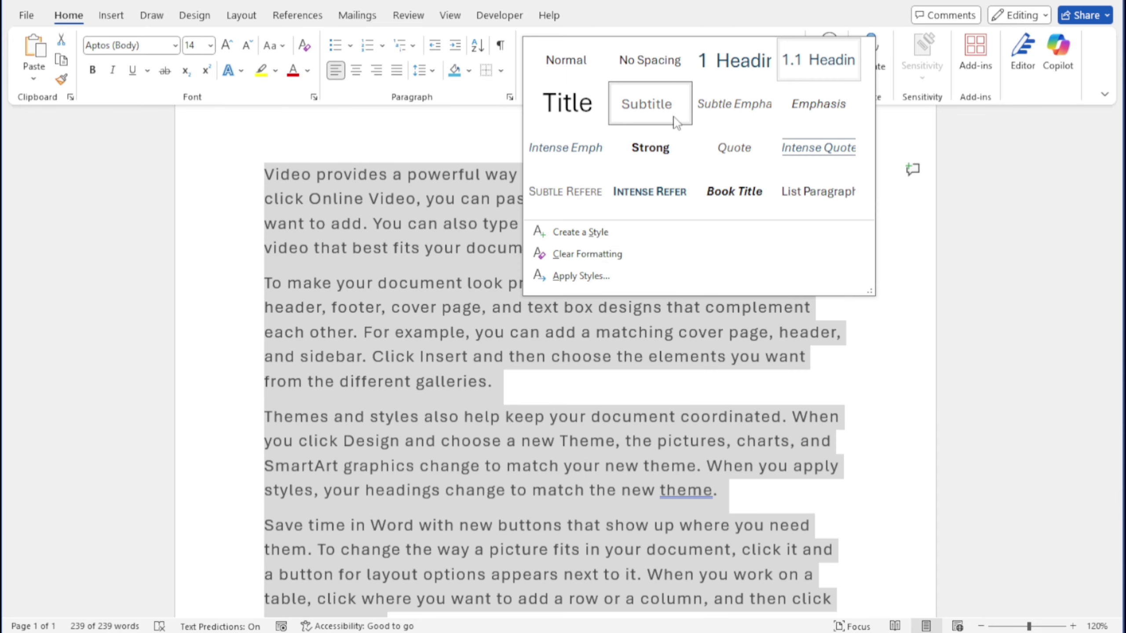
key(Escape)
key(ctrl+a)
click(556, 61)
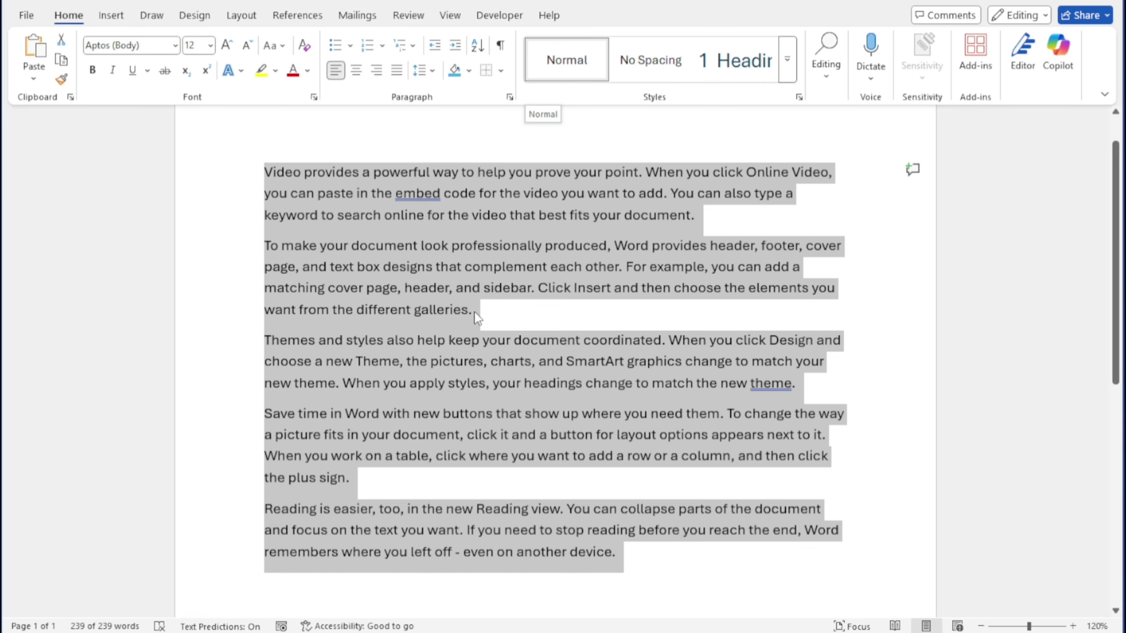
click(487, 311)
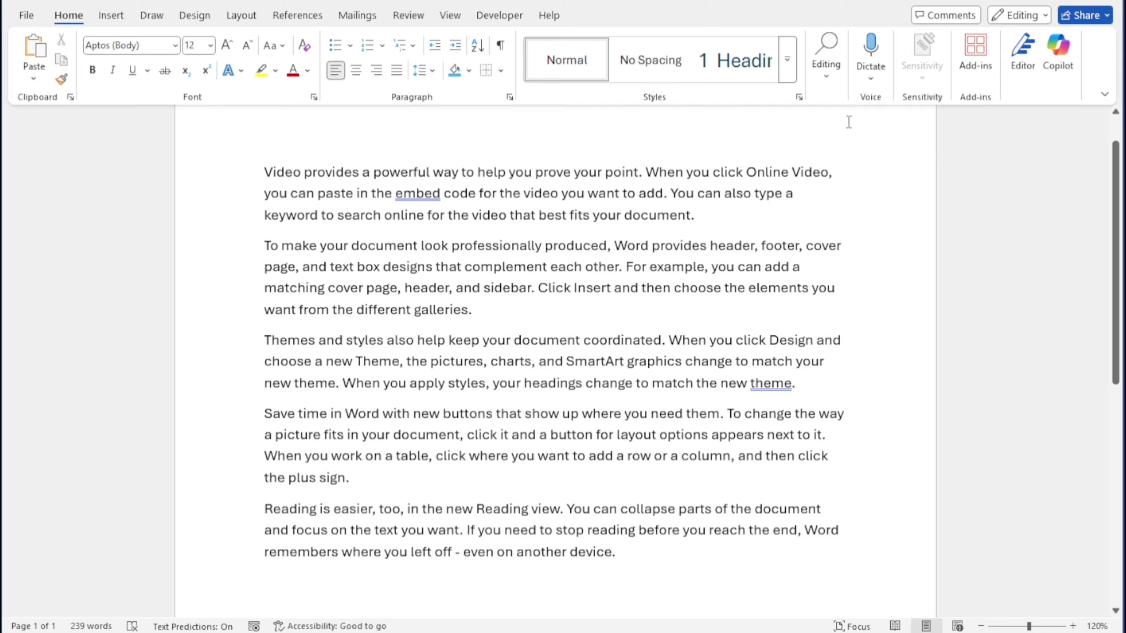
Search the document for the letter "a" with the Find command.
click(827, 80)
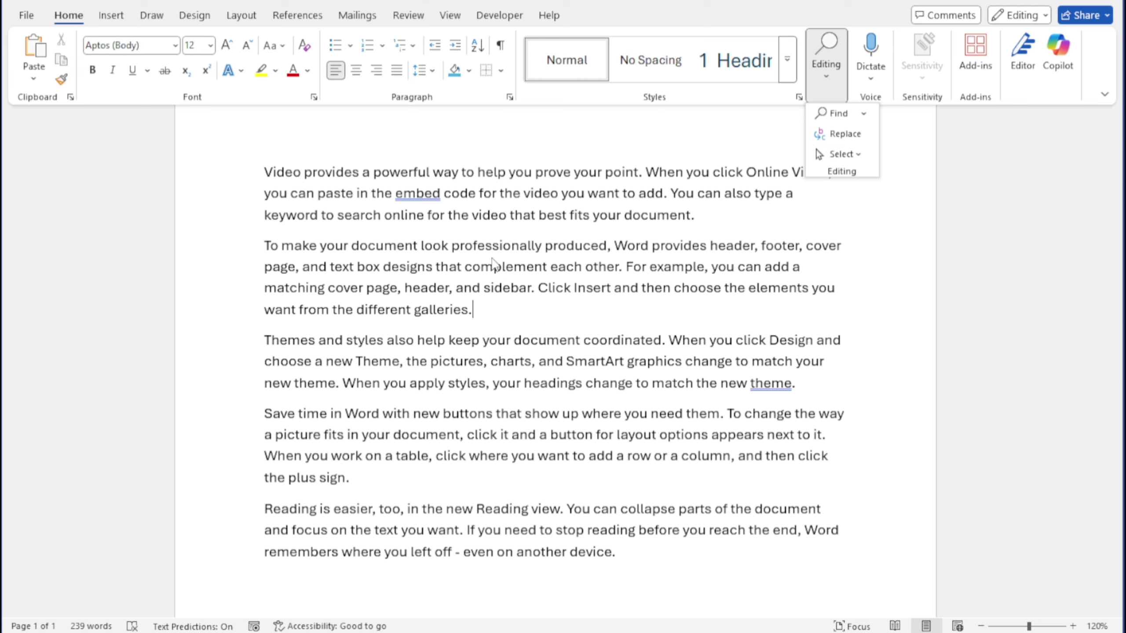
click(489, 309)
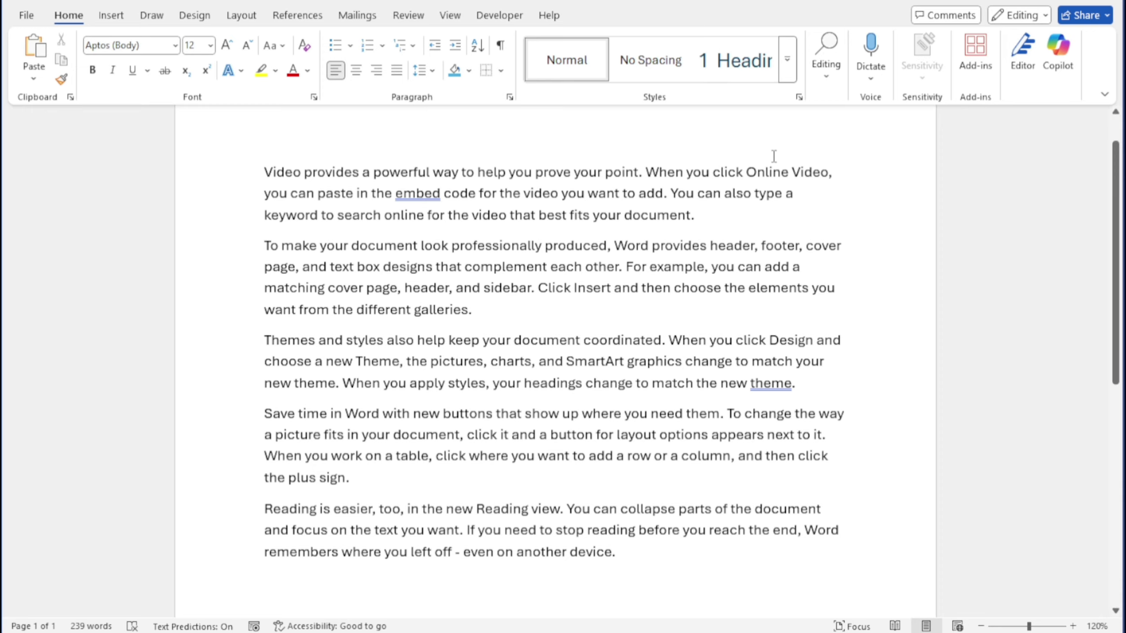
click(823, 72)
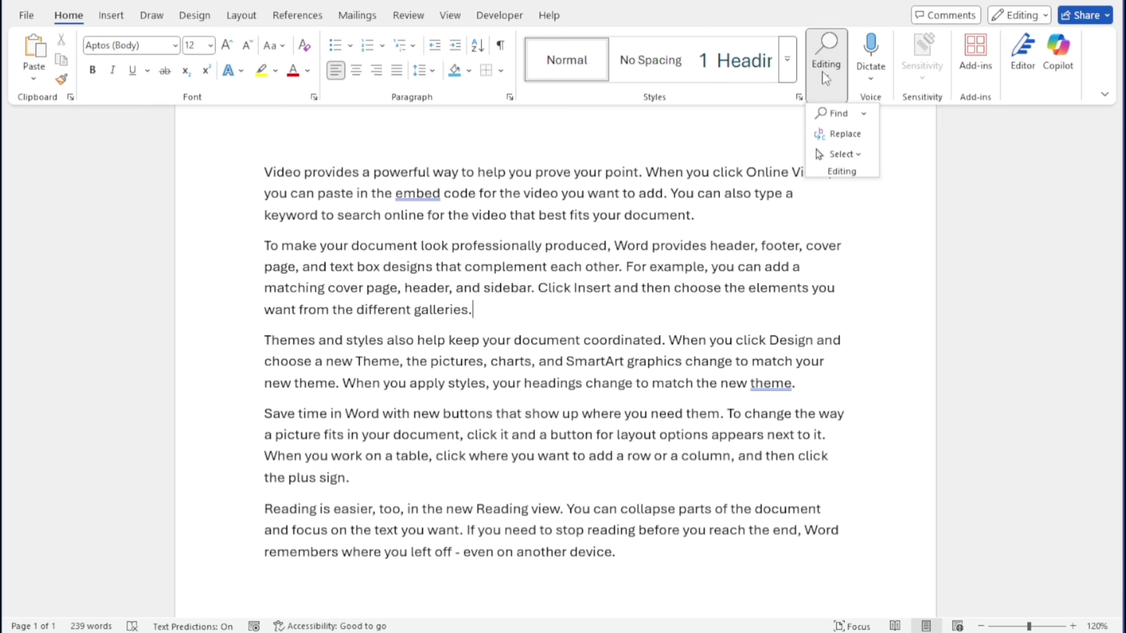
click(840, 118)
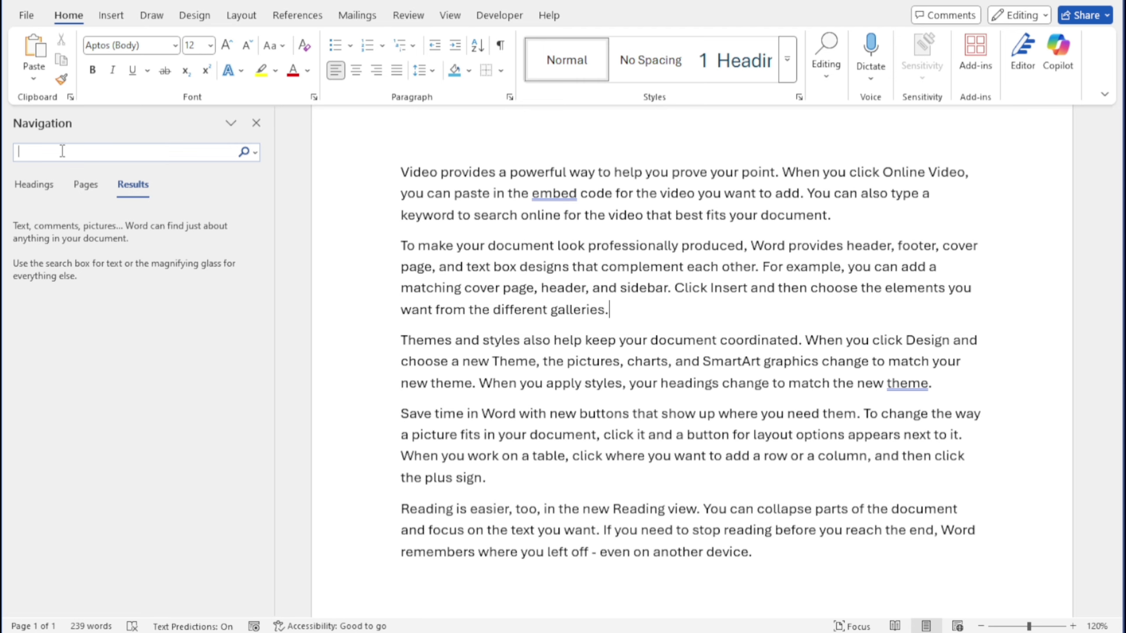
text(a)
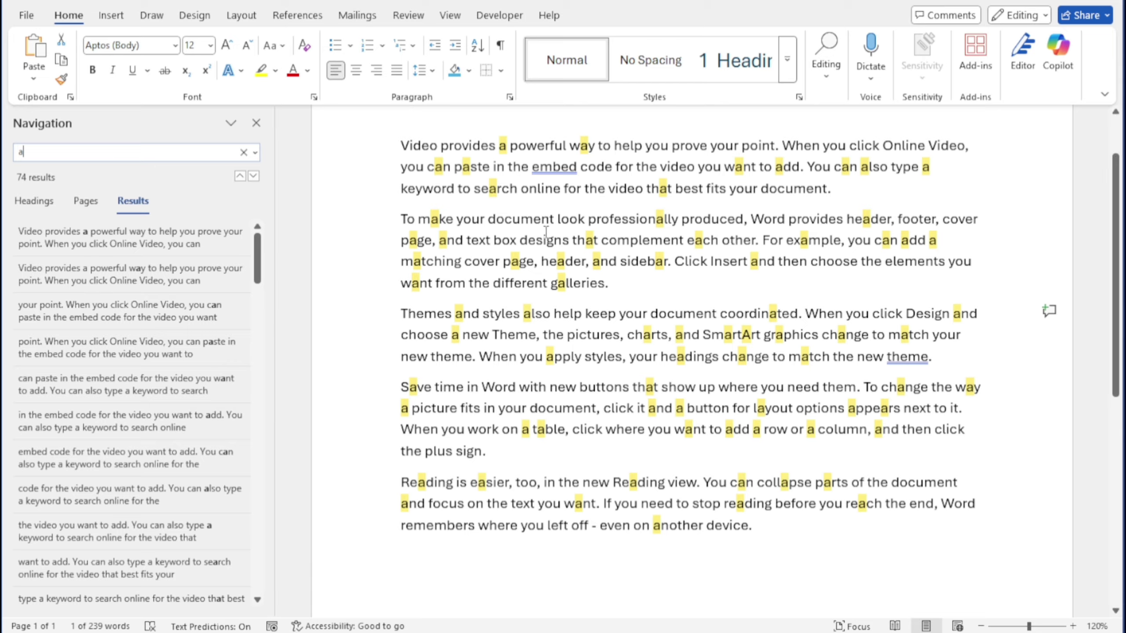
Clear the search, find the word "video" in the document, review the matches and close the search.
click(243, 152)
click(147, 152)
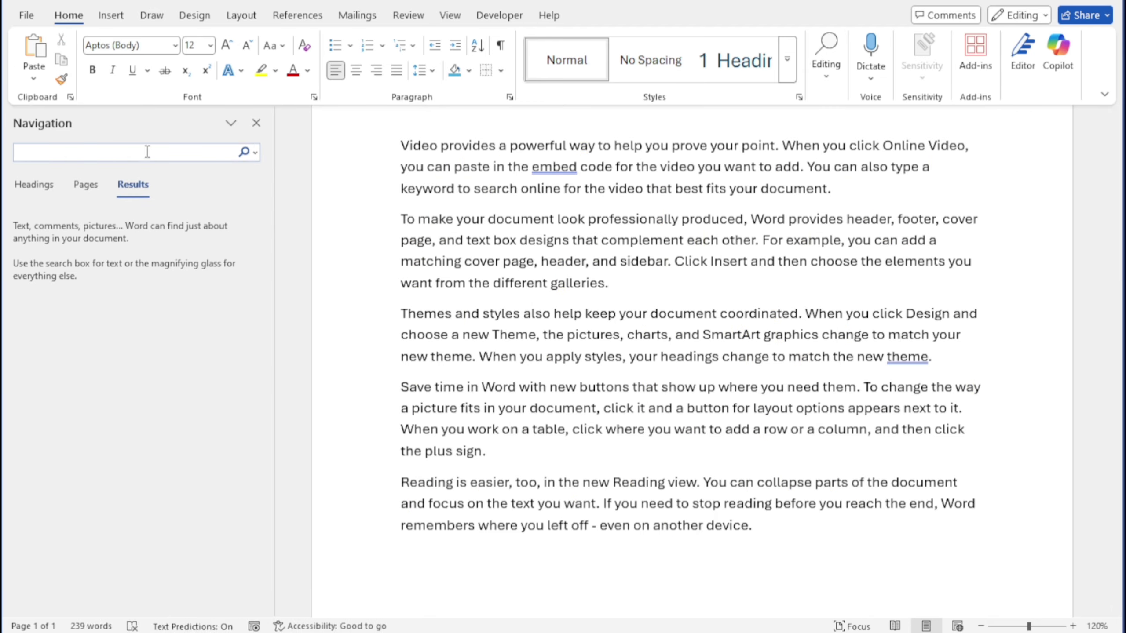
text(video)
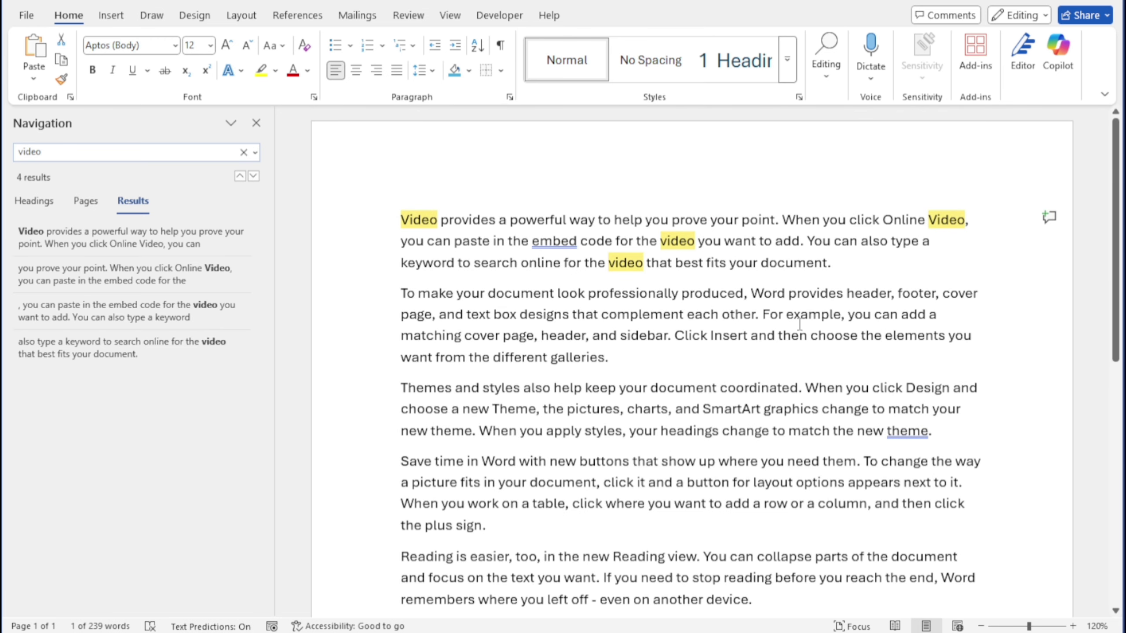
scroll(709, 370, down, 2)
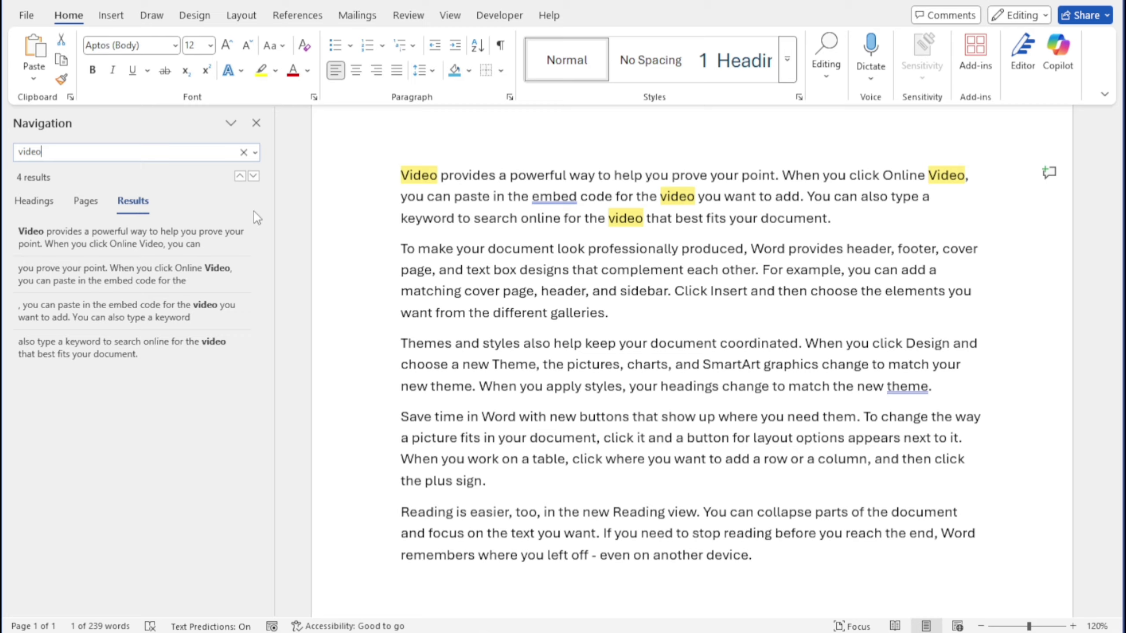
click(256, 123)
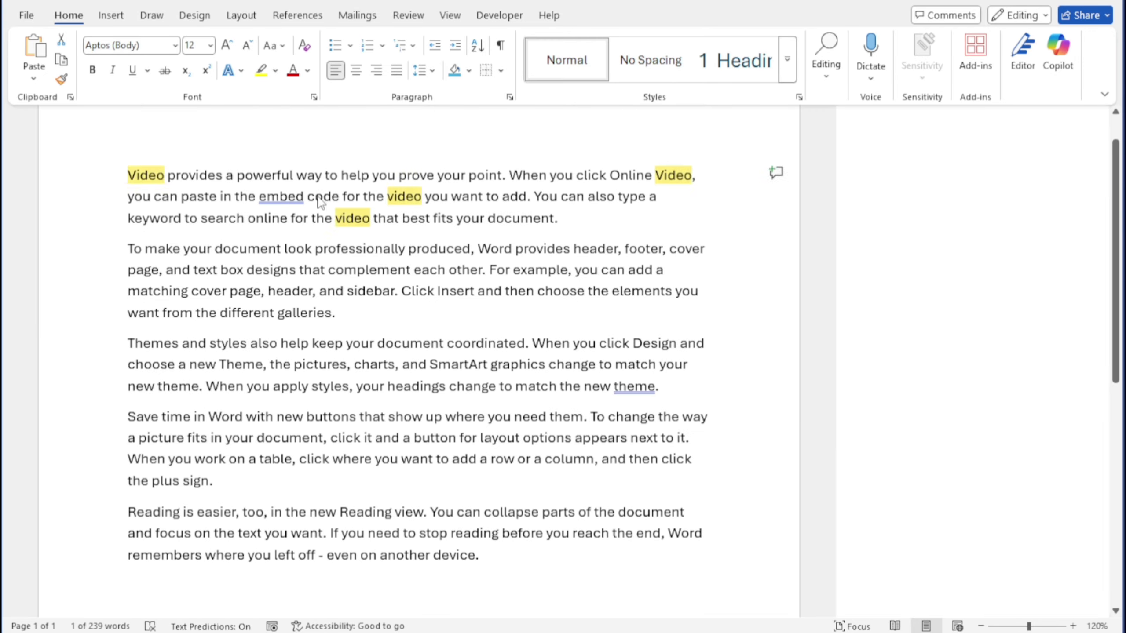
Set up the Replace command to find "video" and replace it with "Audio", keeping the first paragraph in view.
click(827, 74)
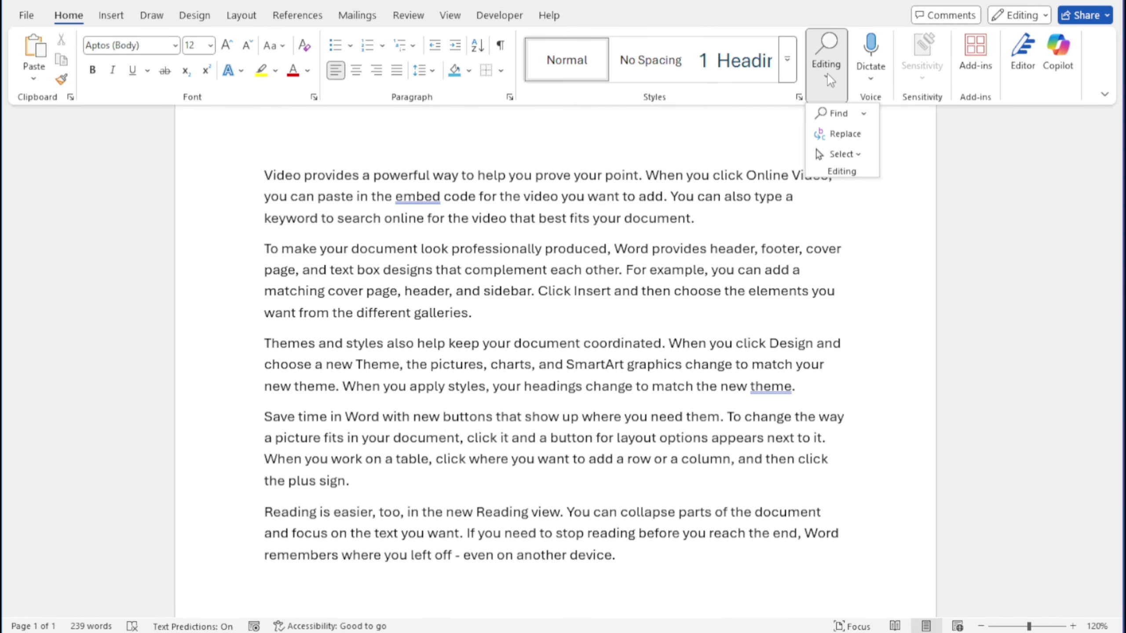
click(834, 134)
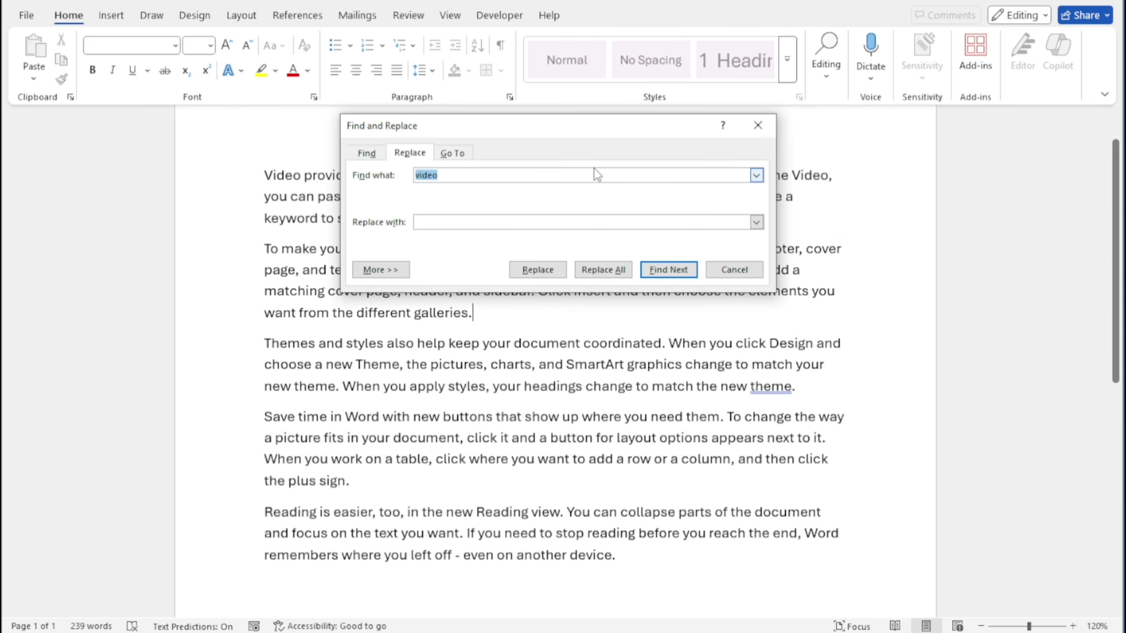
drag(537, 125, 602, 300)
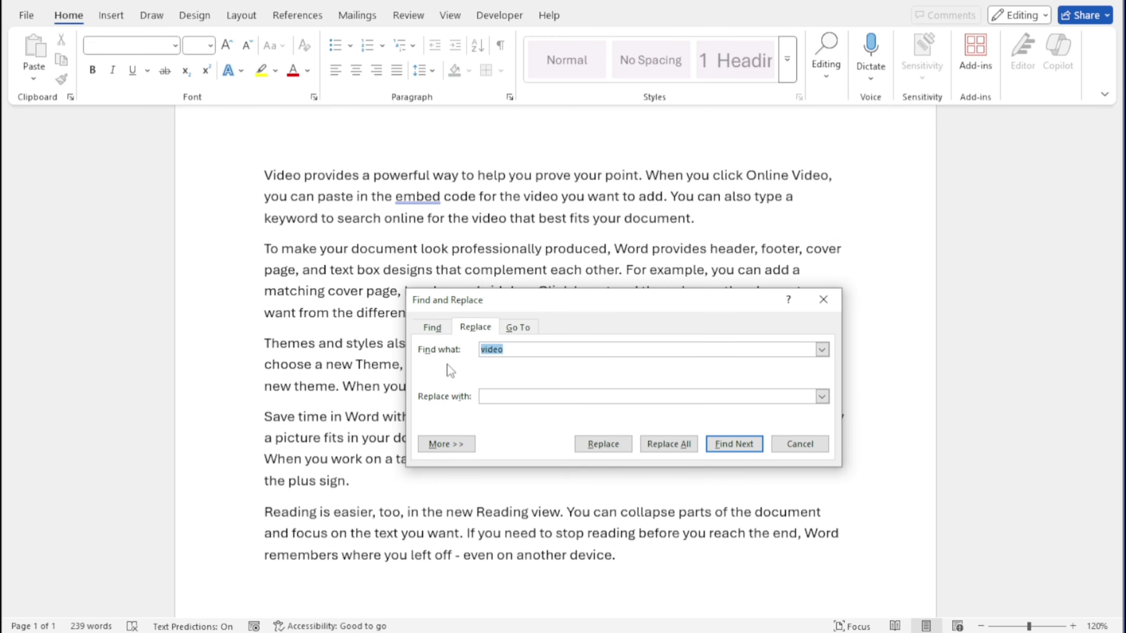
click(508, 351)
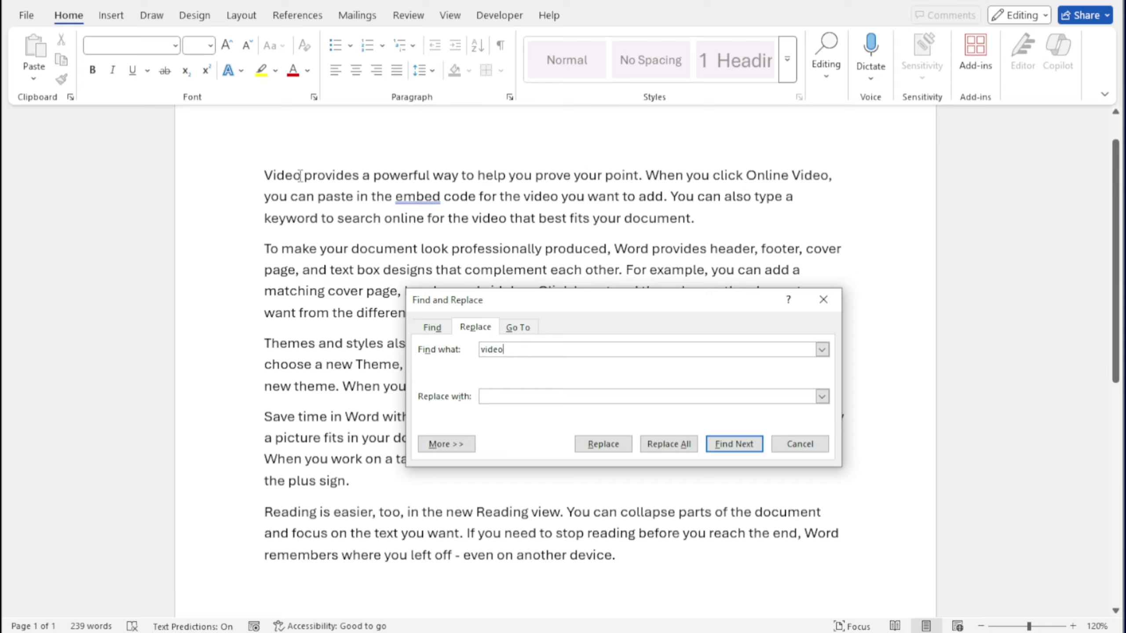
click(275, 176)
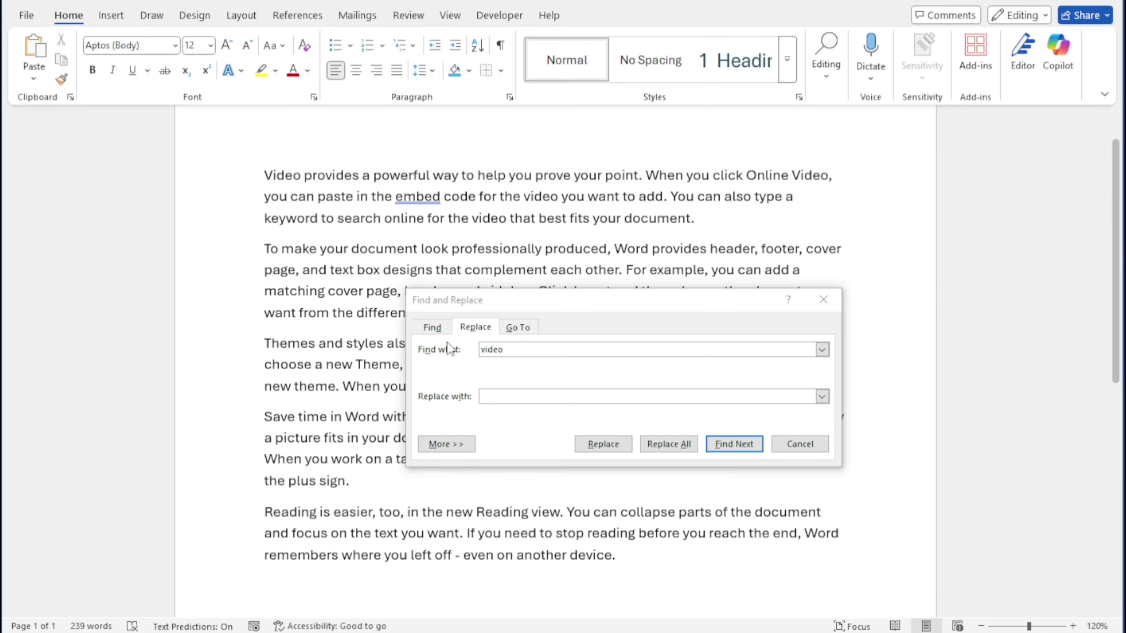
click(480, 350)
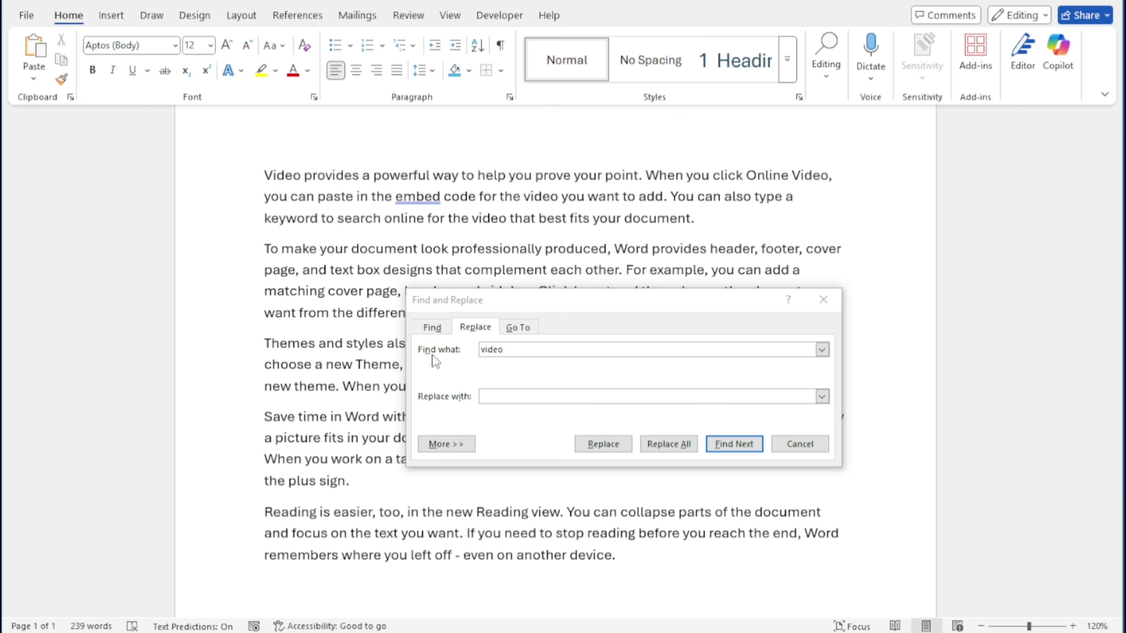
click(508, 395)
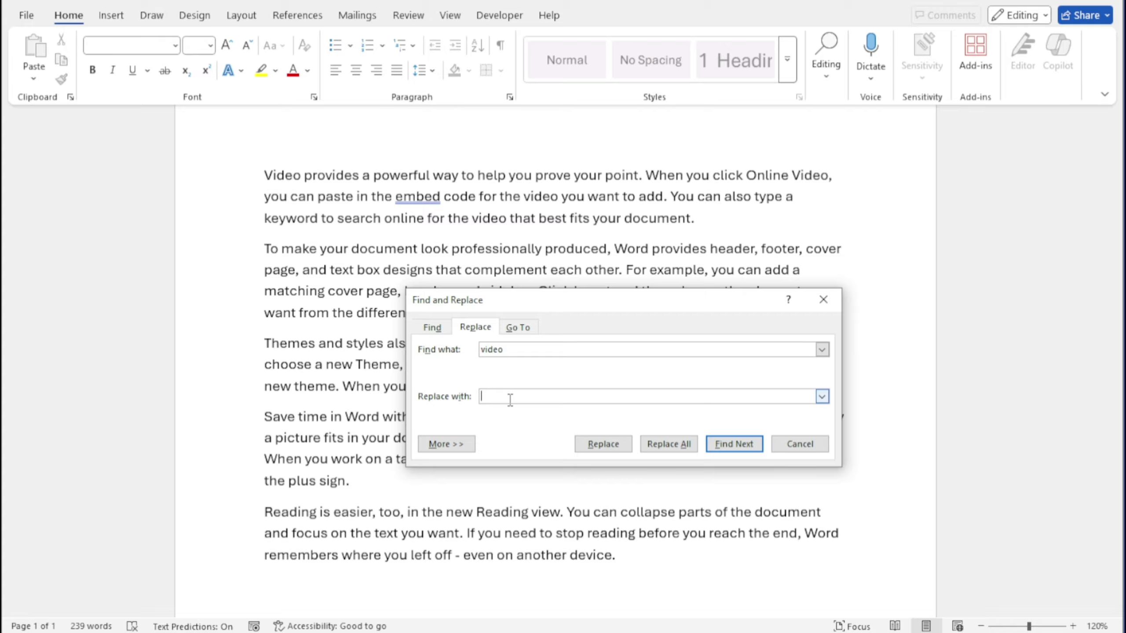
text(Audi)
text(o)
Replace the first "video" match with "Audio" individually, replace all remaining matches at once, and close the replacement dialog.
click(612, 449)
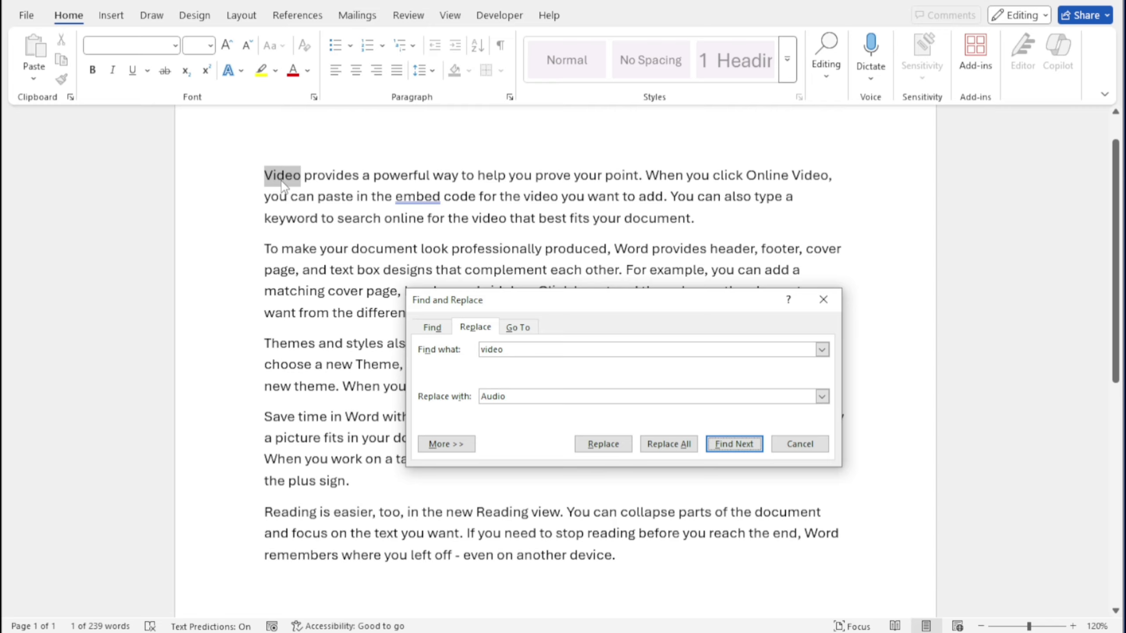
click(603, 446)
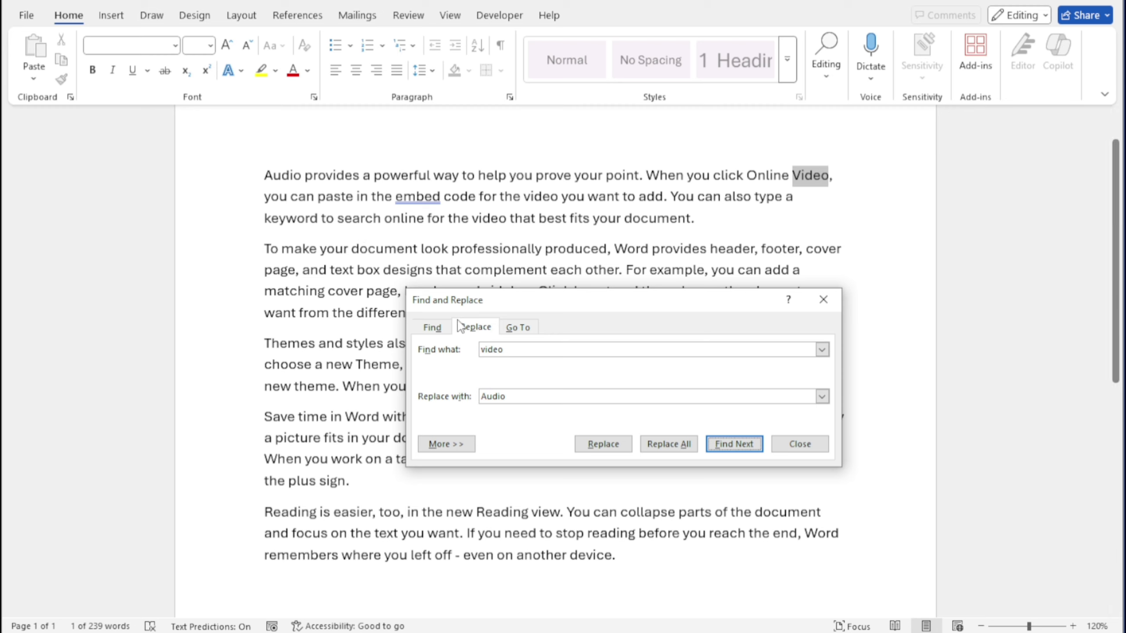
click(659, 447)
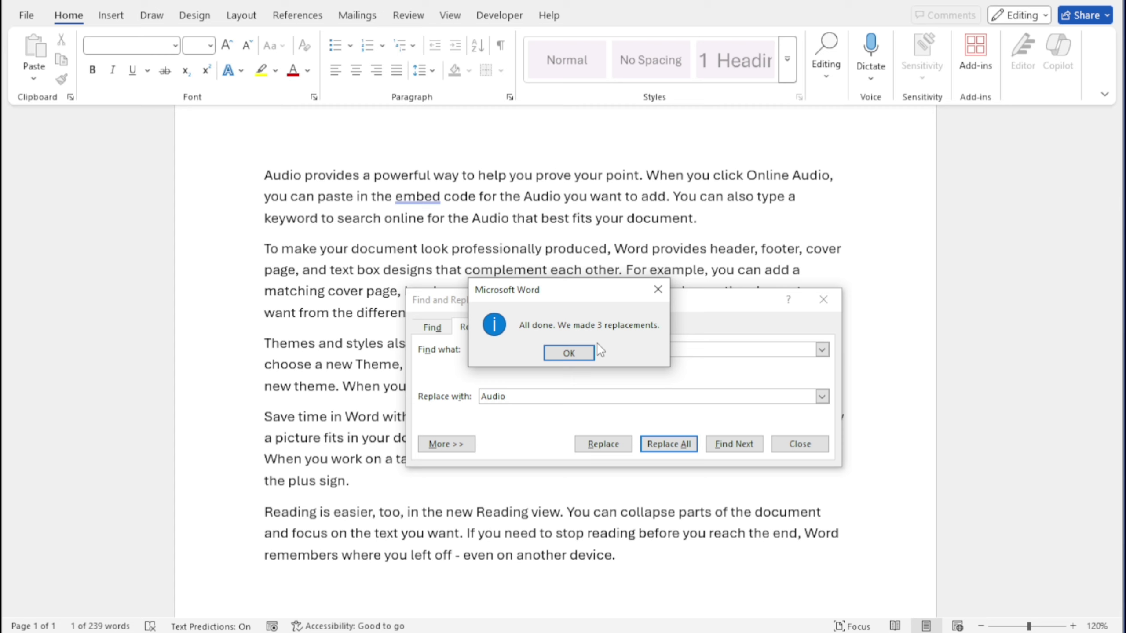
click(569, 353)
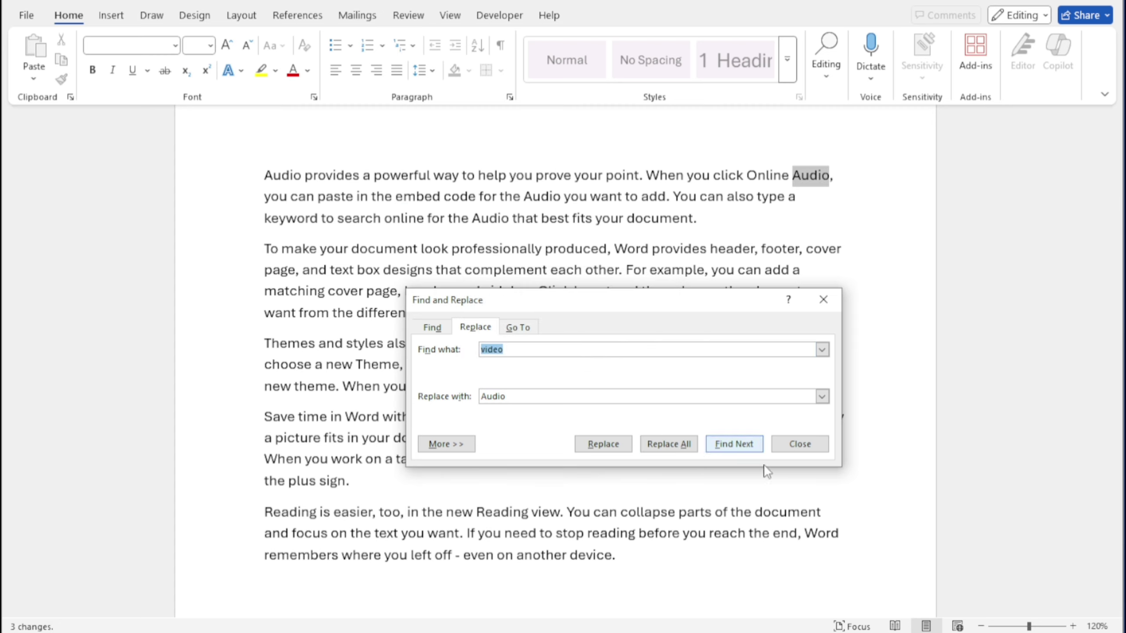
click(812, 447)
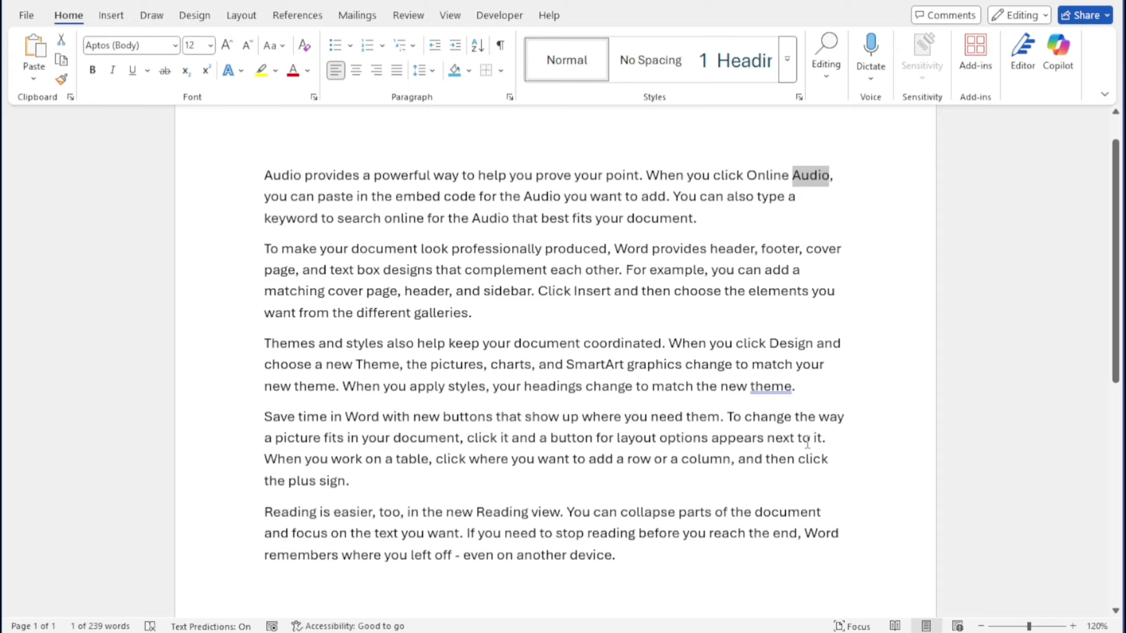
click(704, 222)
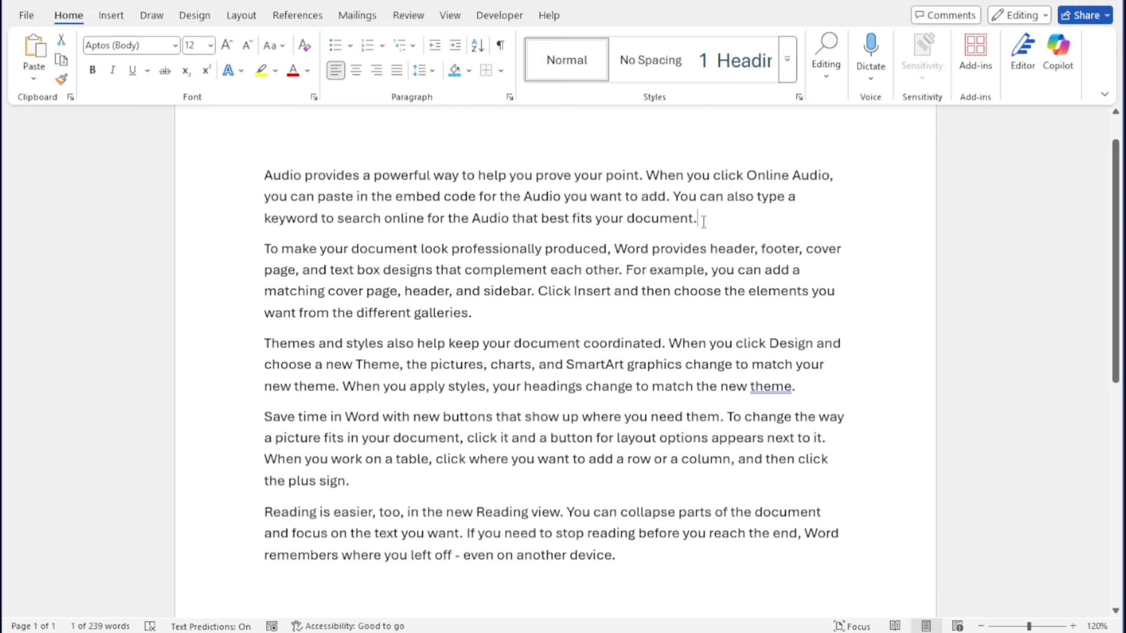
Select all the text in the document twice, starting with the Select All command, and clear the selection each time.
click(825, 65)
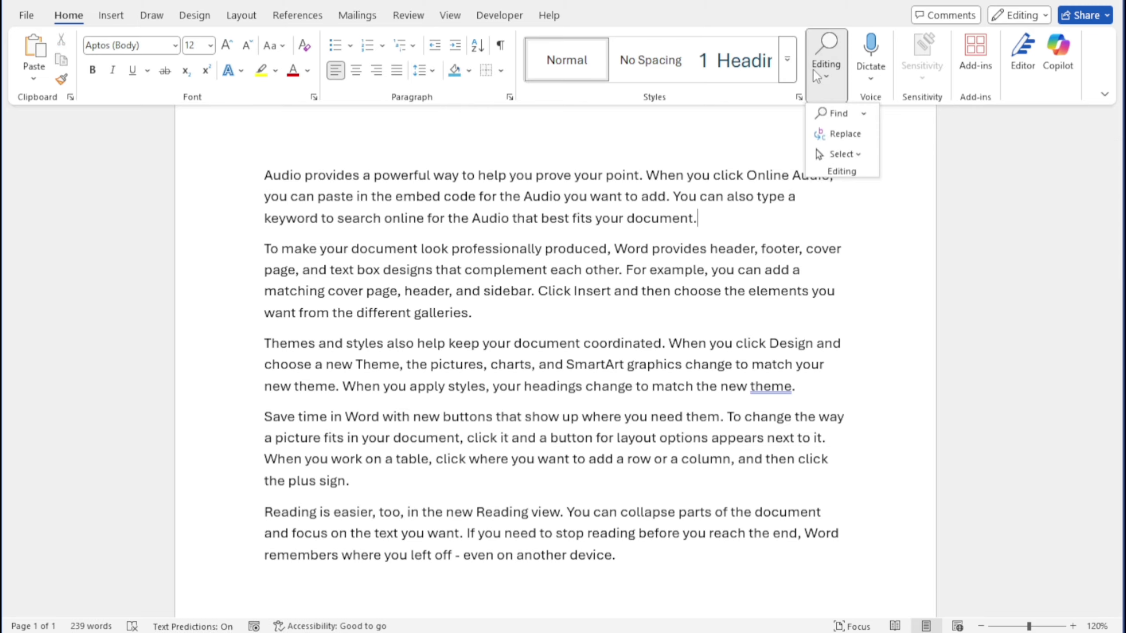
click(841, 154)
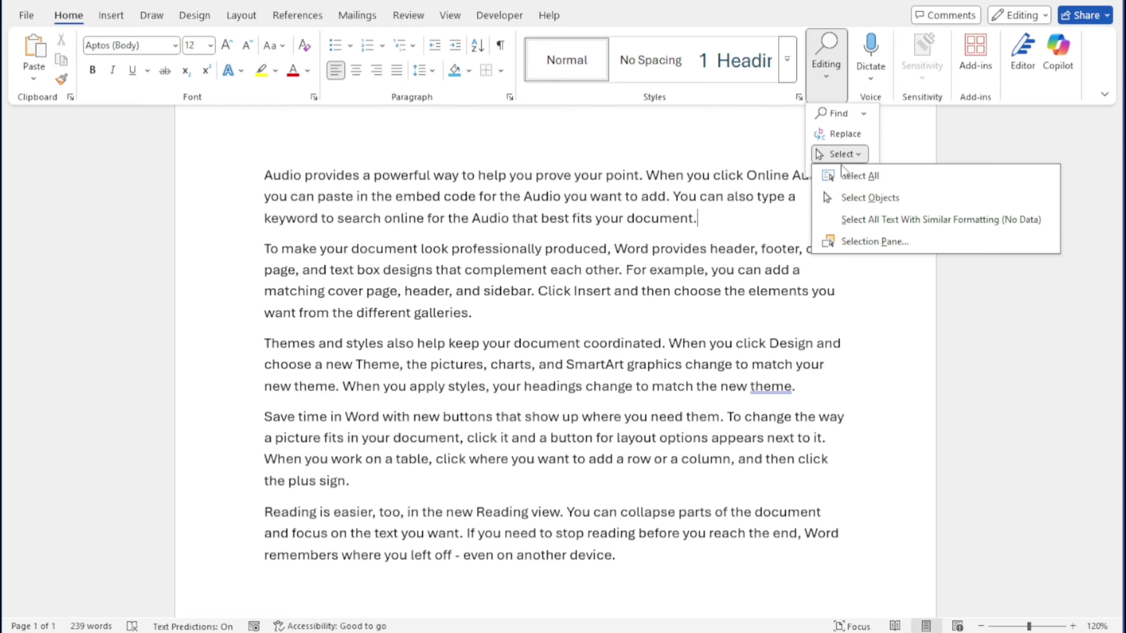
click(852, 176)
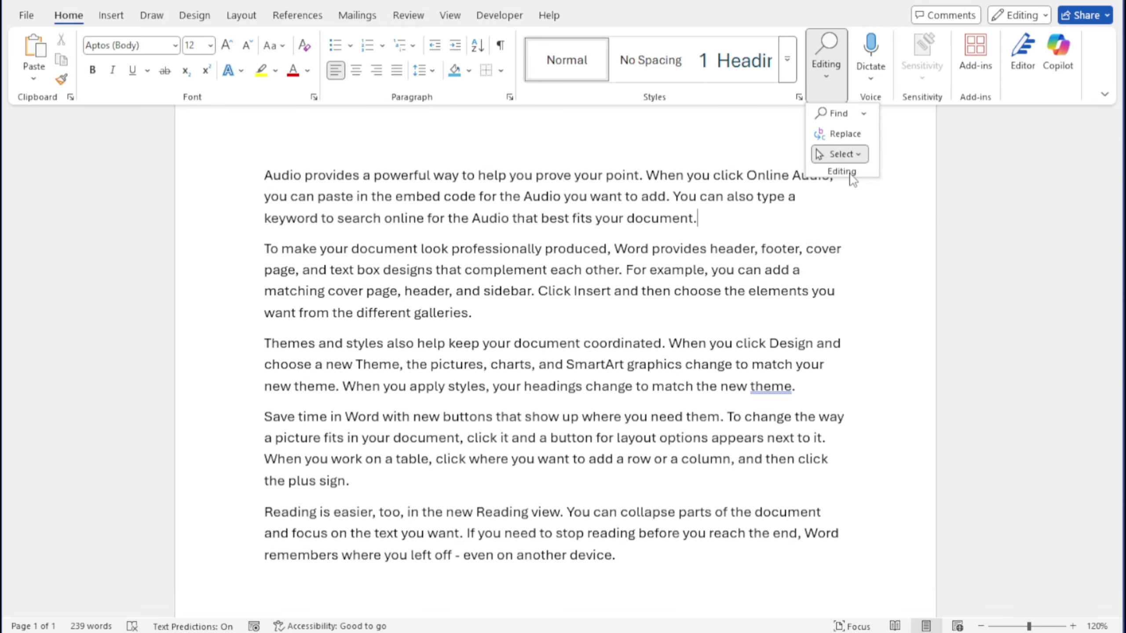
scroll(337, 371, down, 3)
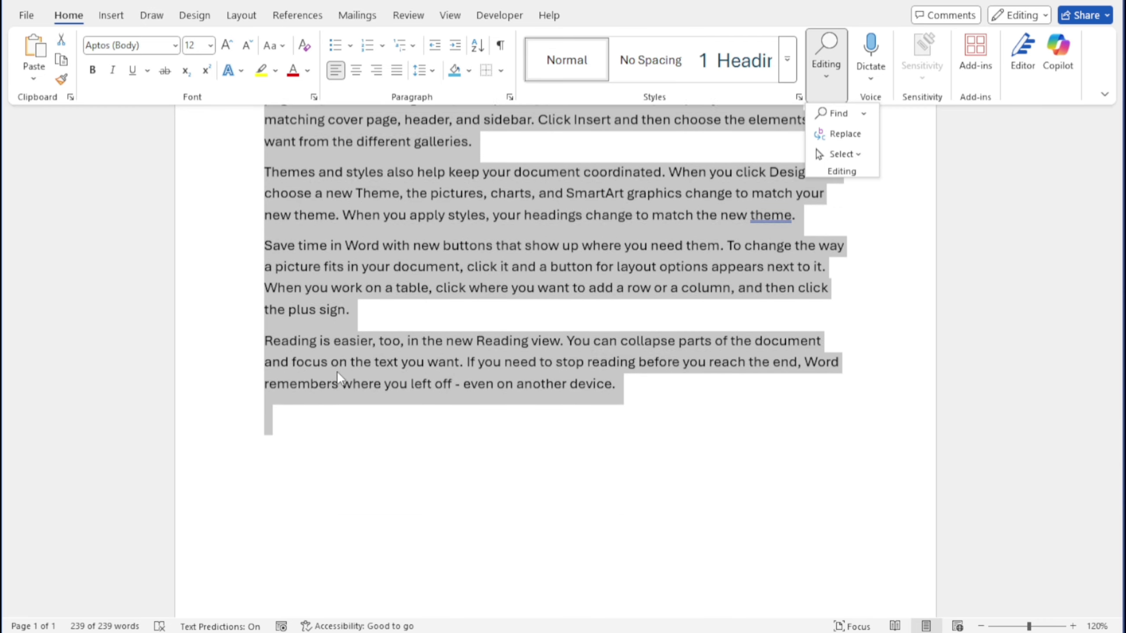
scroll(340, 370, up, 3)
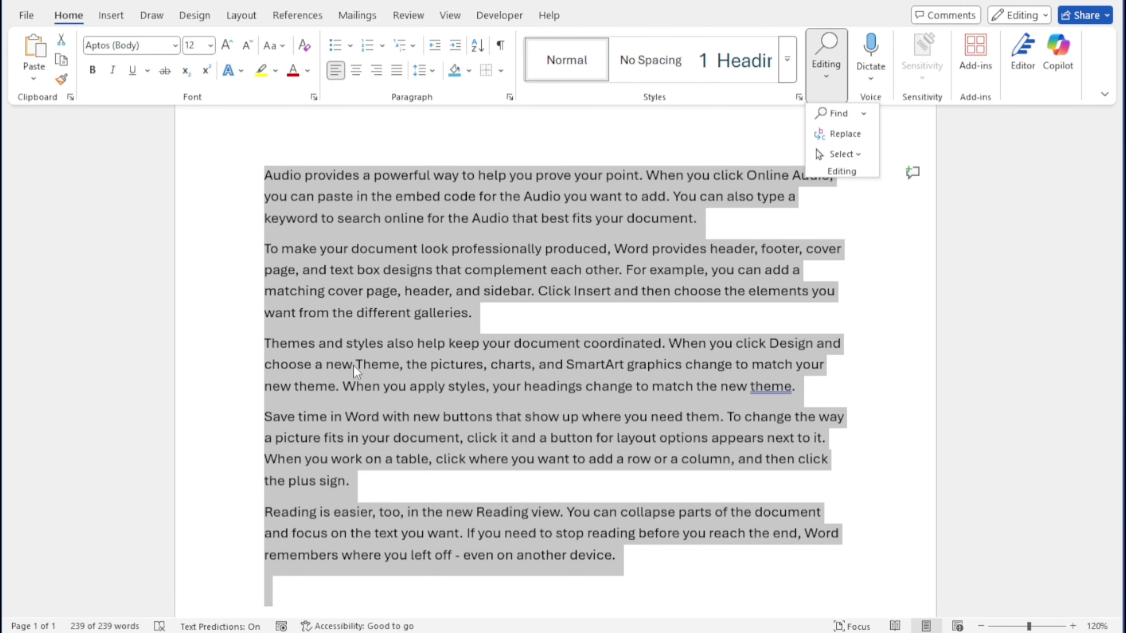
click(453, 489)
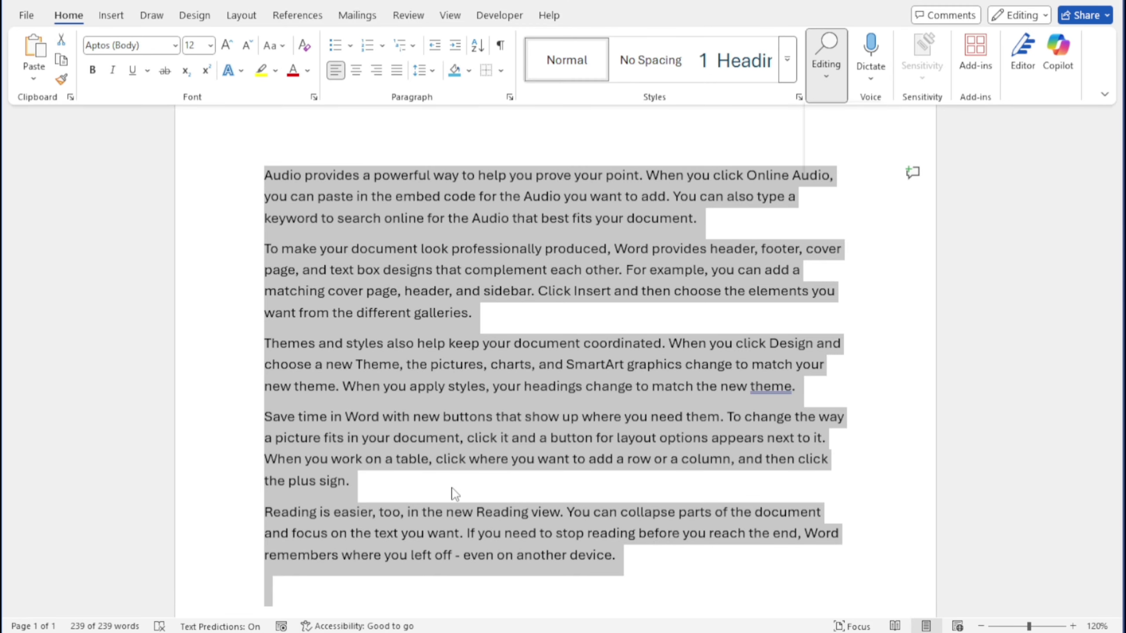
click(453, 489)
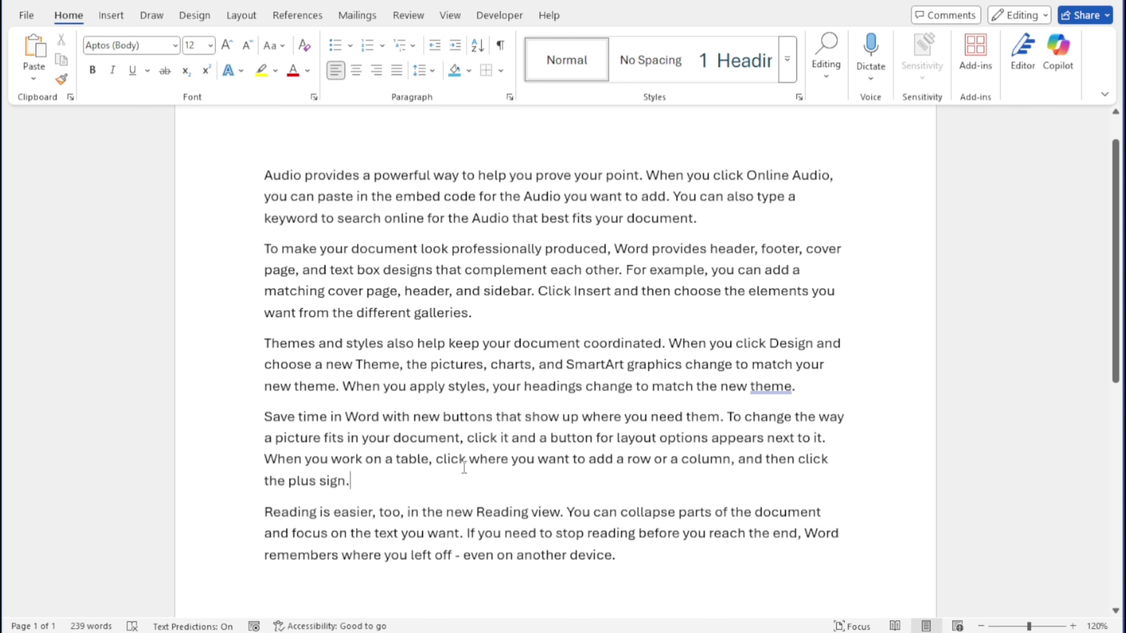
key(ctrl+a)
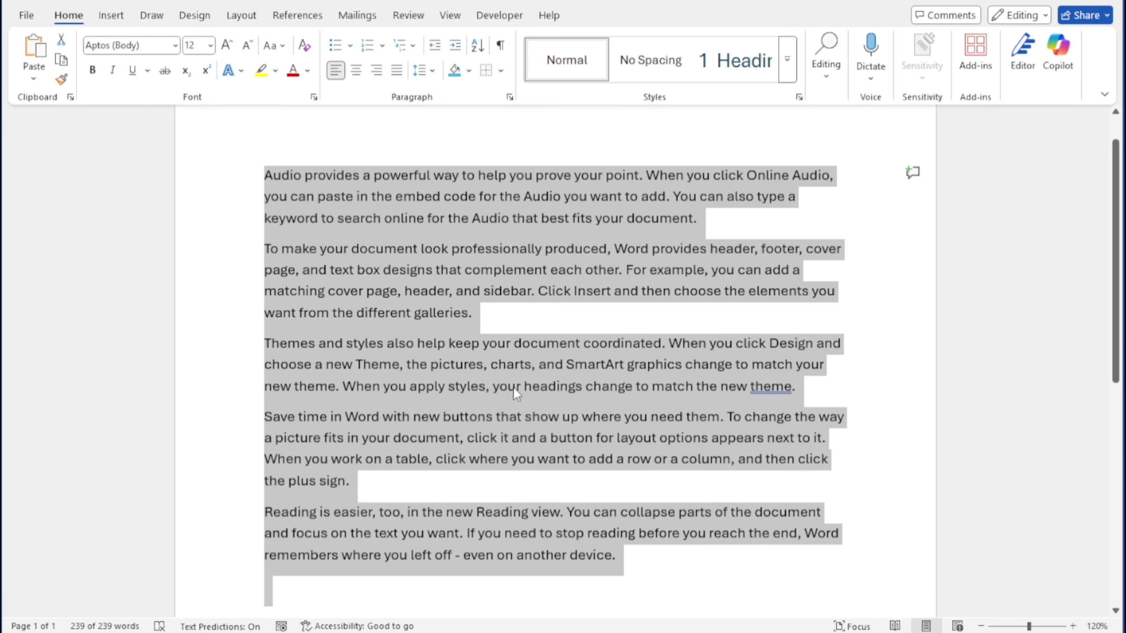
click(524, 328)
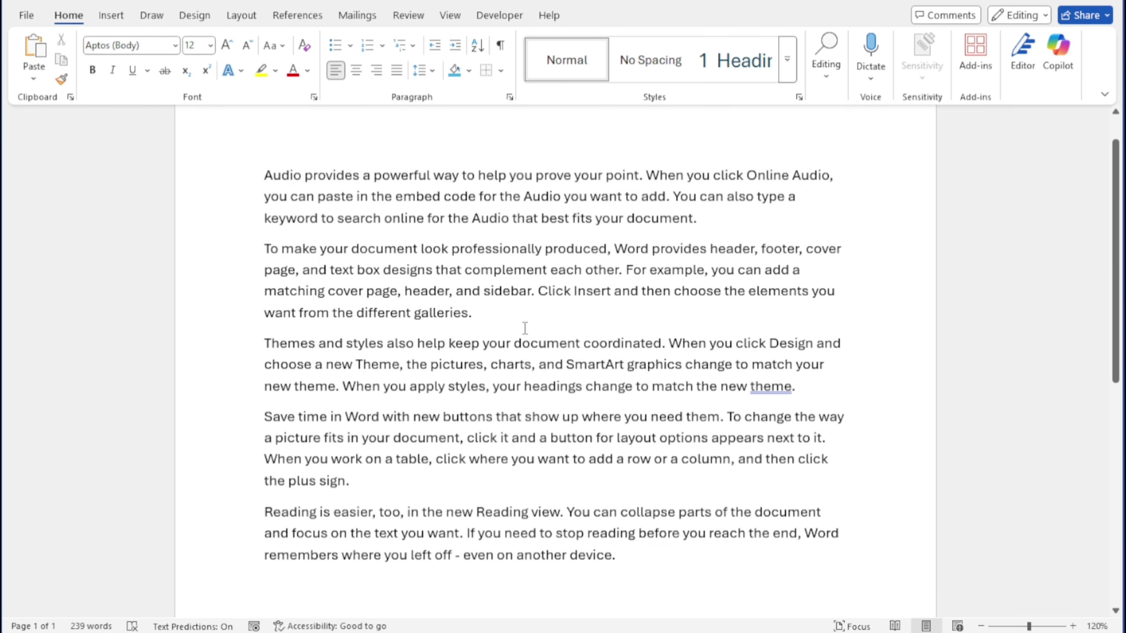